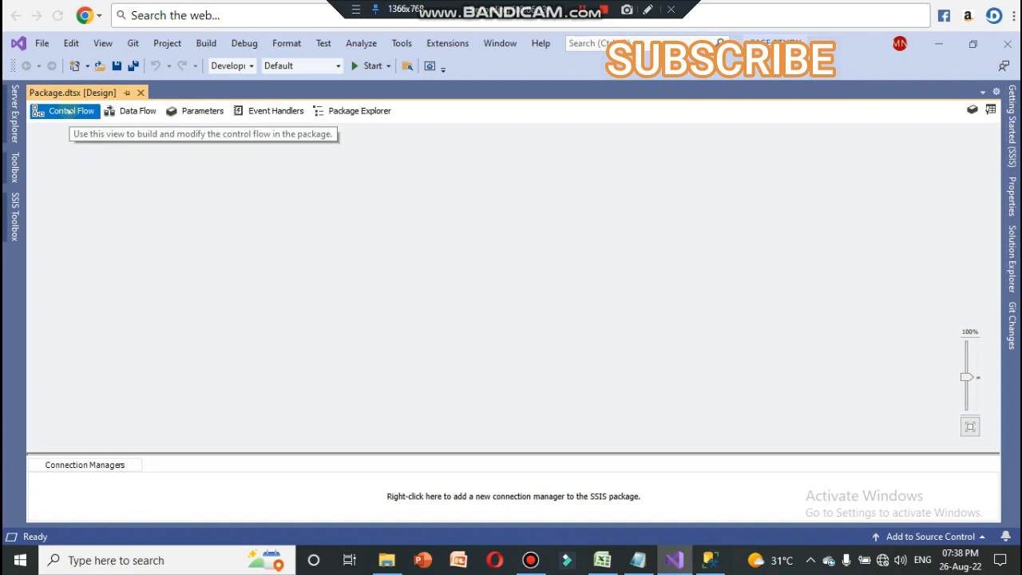
Step: Add a Data Flow Task to the package's control flow and open it for editing
click(15, 214)
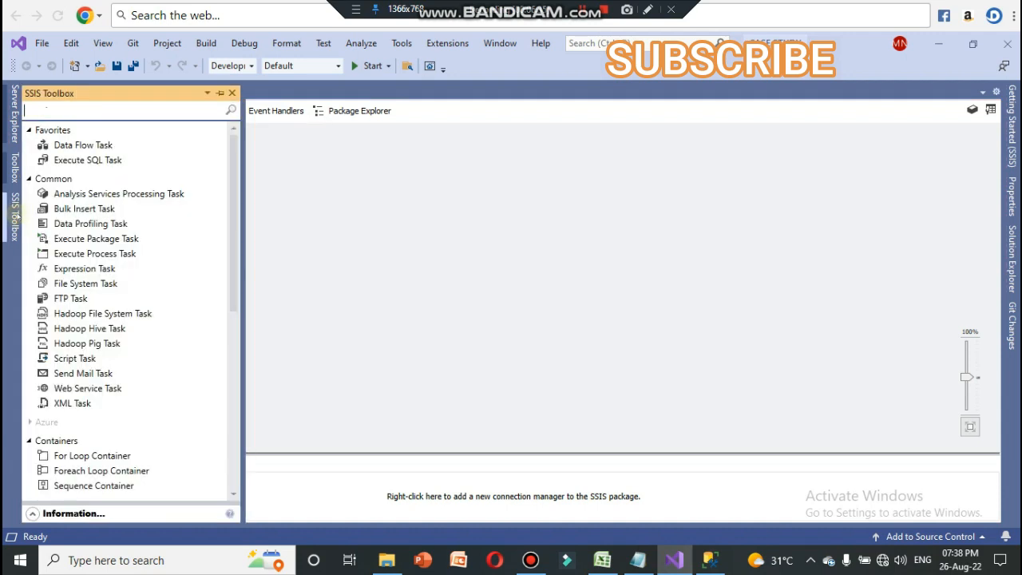
click(74, 148)
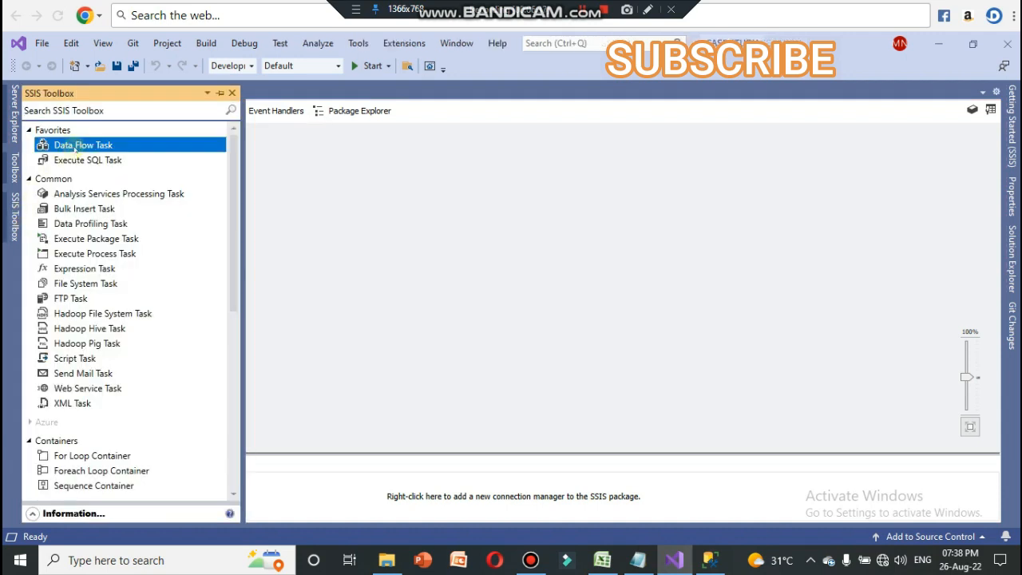
drag(76, 147, 390, 222)
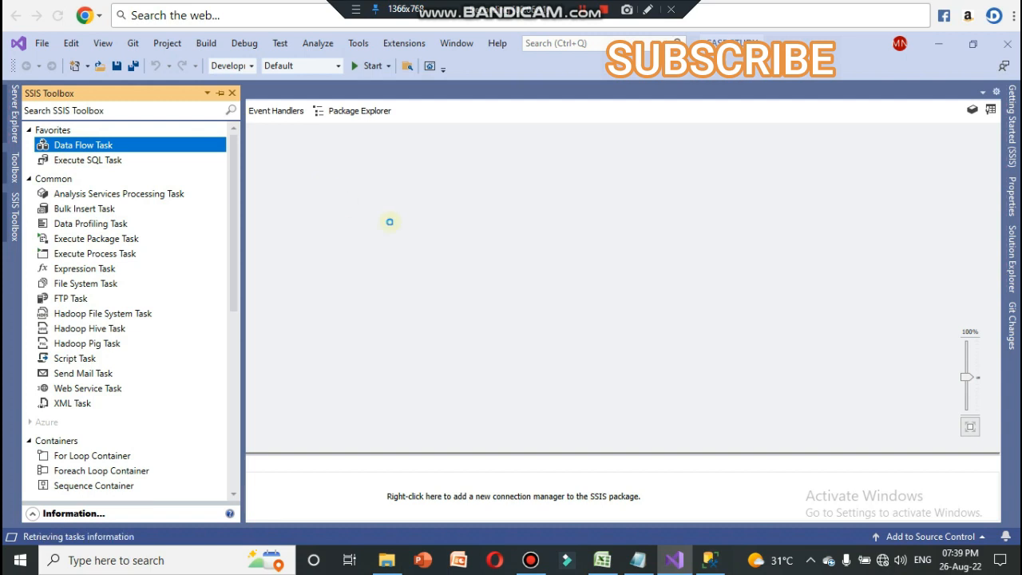
double_click(462, 240)
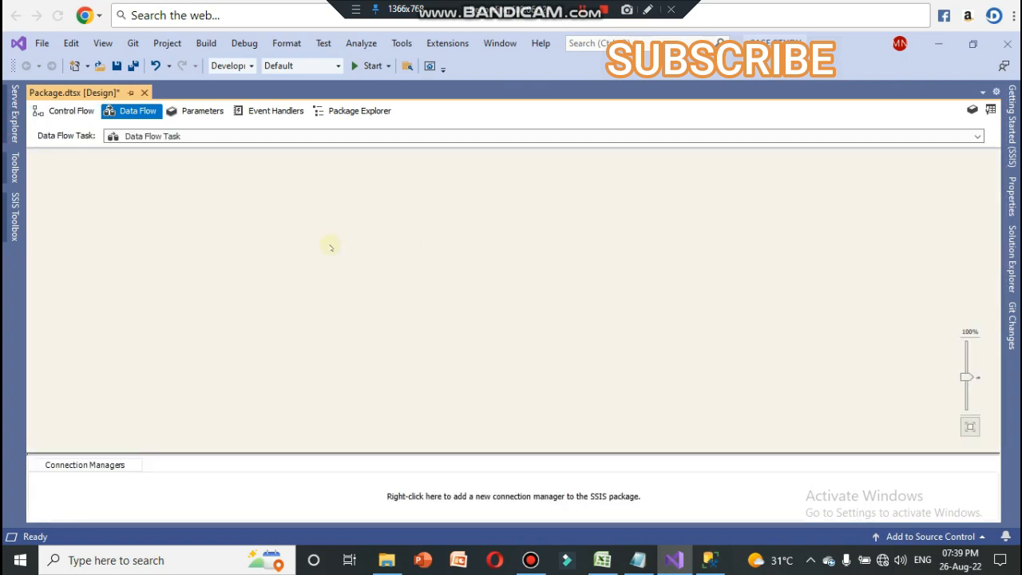
Step: Add two Excel Sources side by side on the empty data flow canvas
click(10, 210)
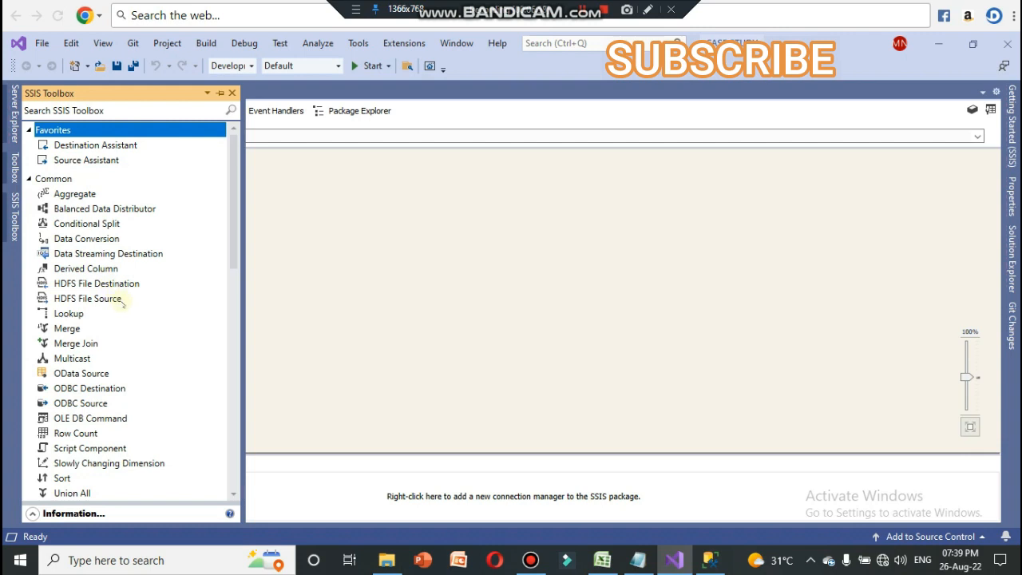
scroll(123, 304, down, 6)
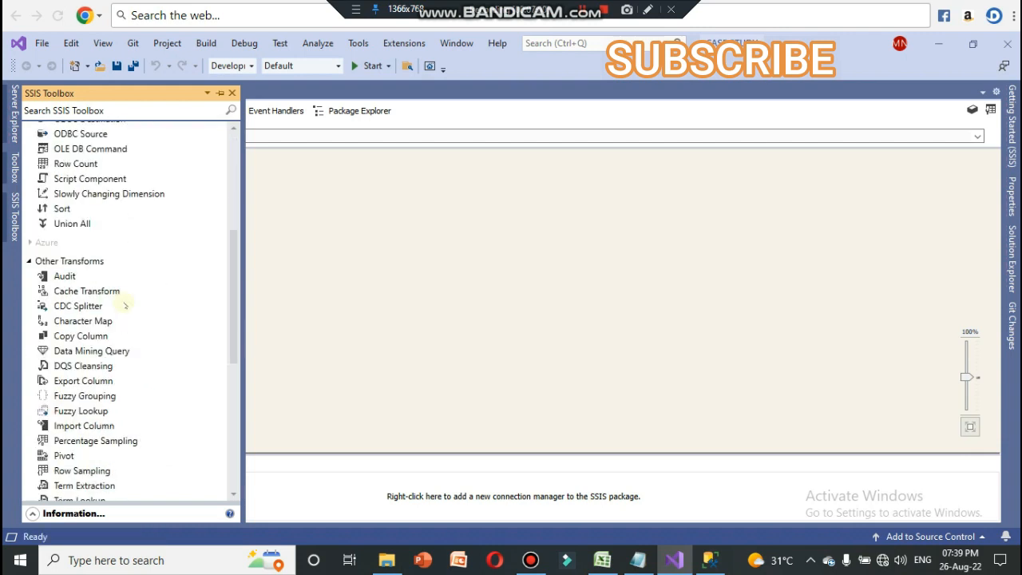
scroll(125, 306, up, 4)
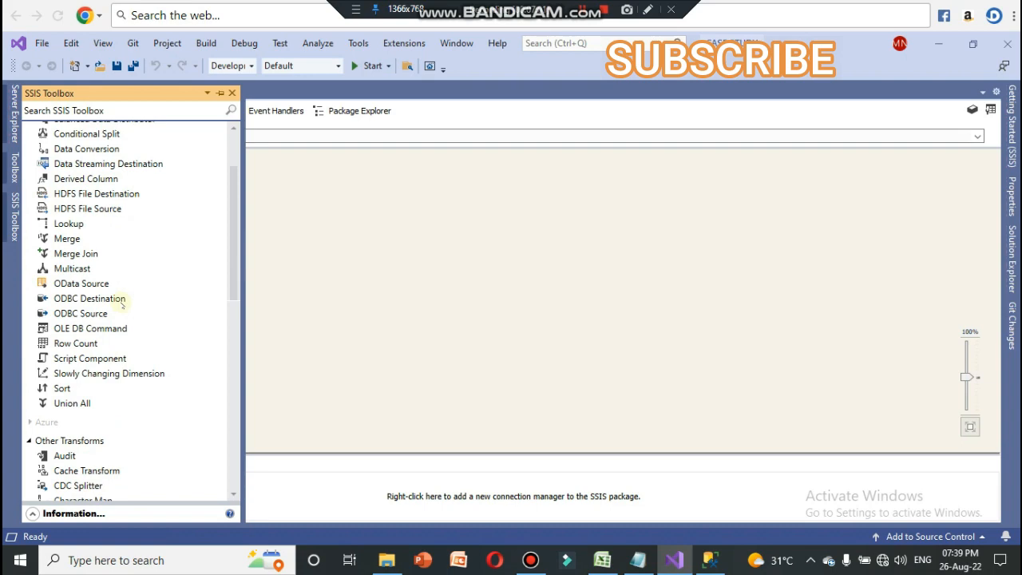
scroll(122, 306, down, 10)
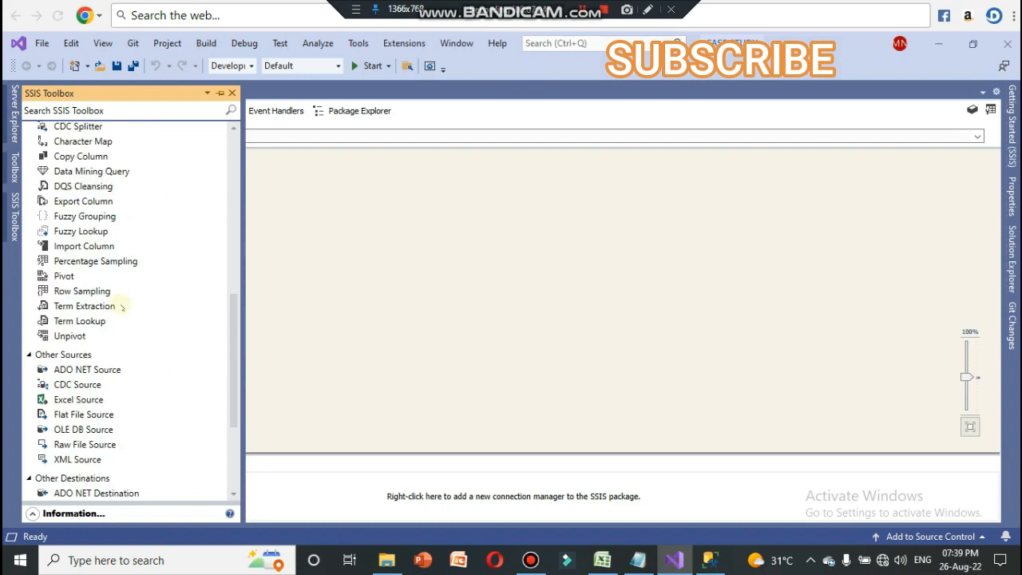
scroll(126, 258, up, 4)
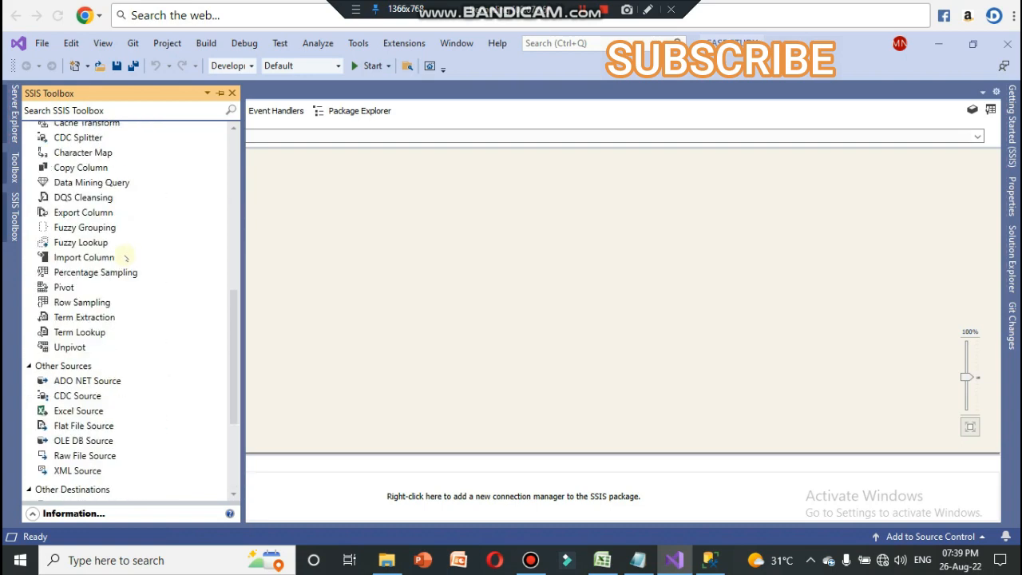
scroll(127, 258, down, 2)
click(80, 321)
drag(84, 322, 395, 207)
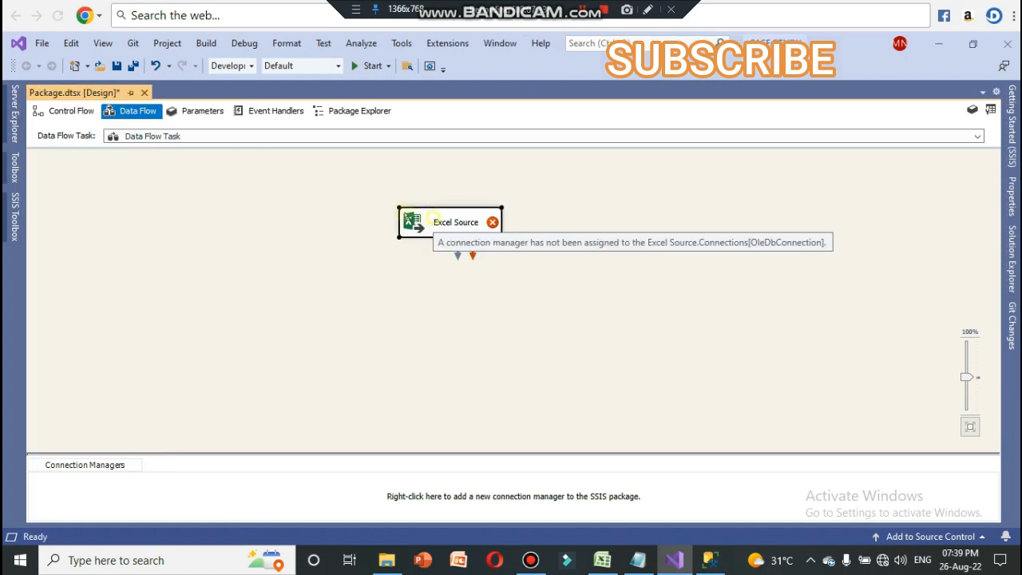
drag(439, 220, 260, 202)
mouse_move(16, 209)
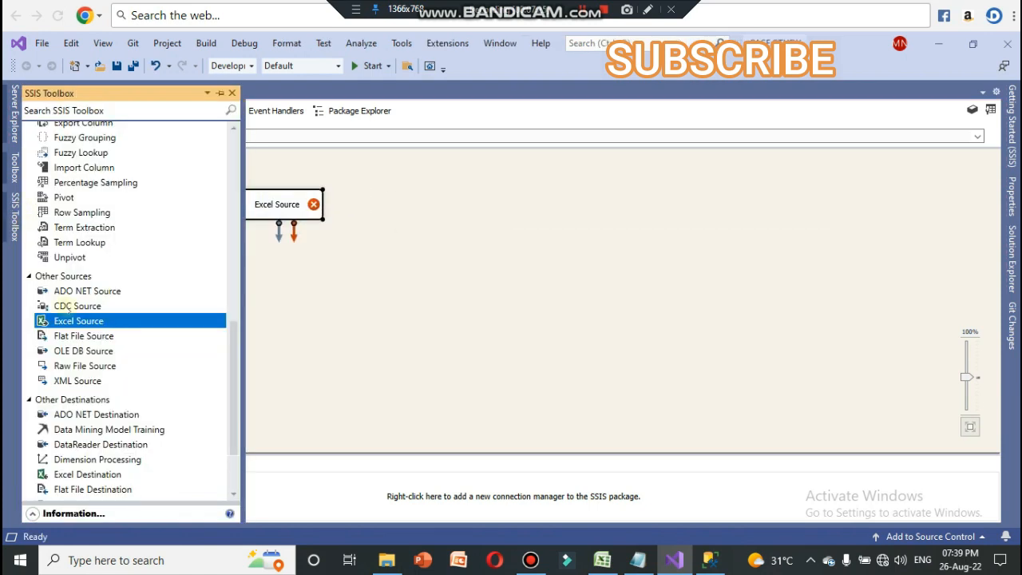
drag(80, 320, 382, 192)
Step: Check the LOCATION sheet in the TABLES workbook in Excel, and rename the first Excel Source in Visual Studio as LOCATION
click(607, 560)
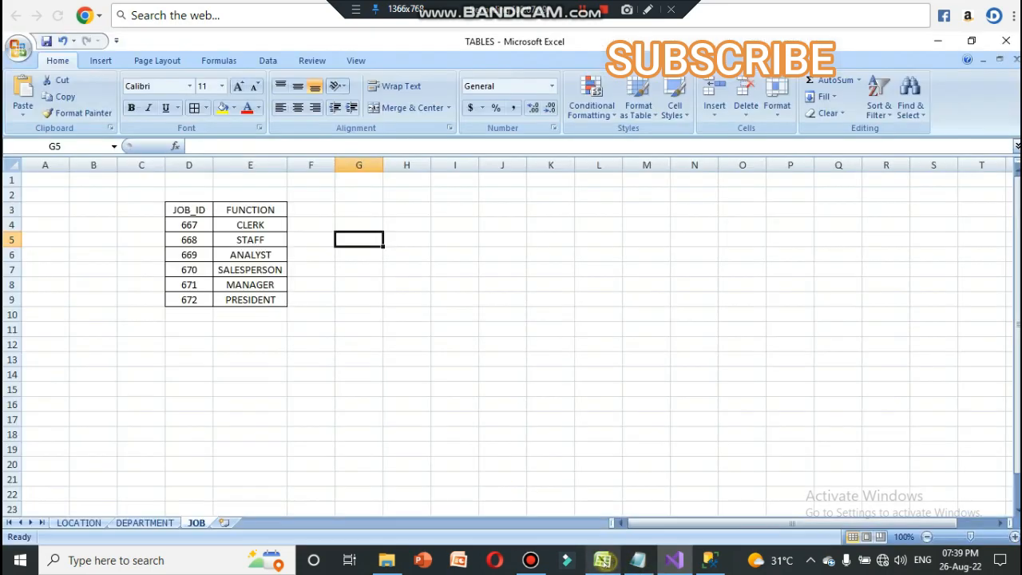
click(79, 524)
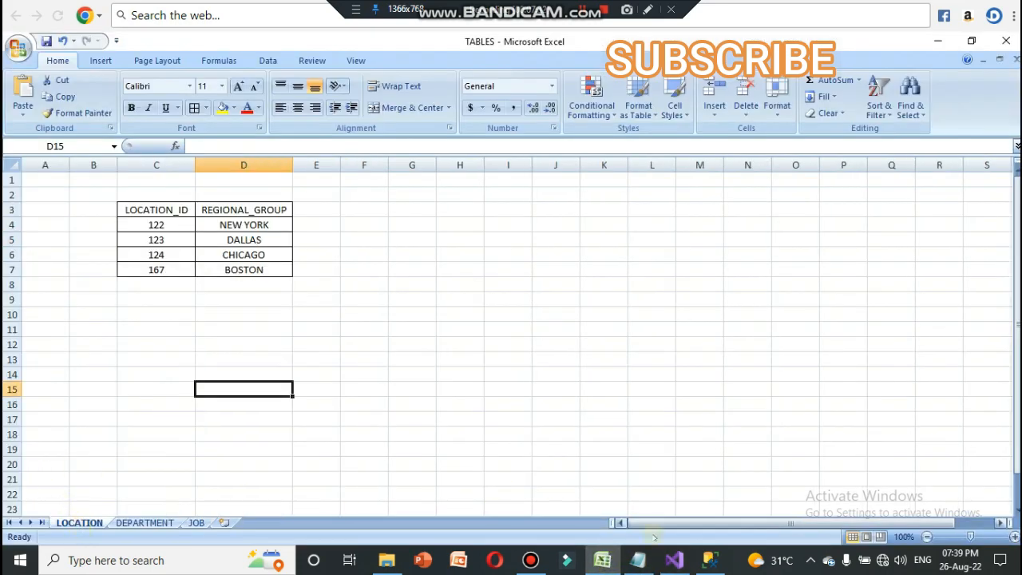
click(674, 561)
click(275, 205)
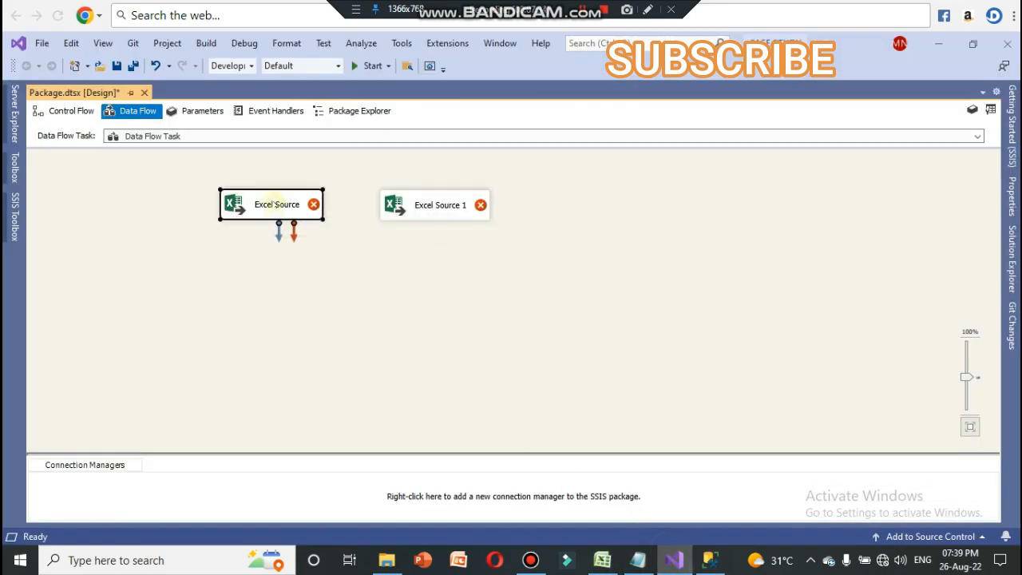
double_click(277, 206)
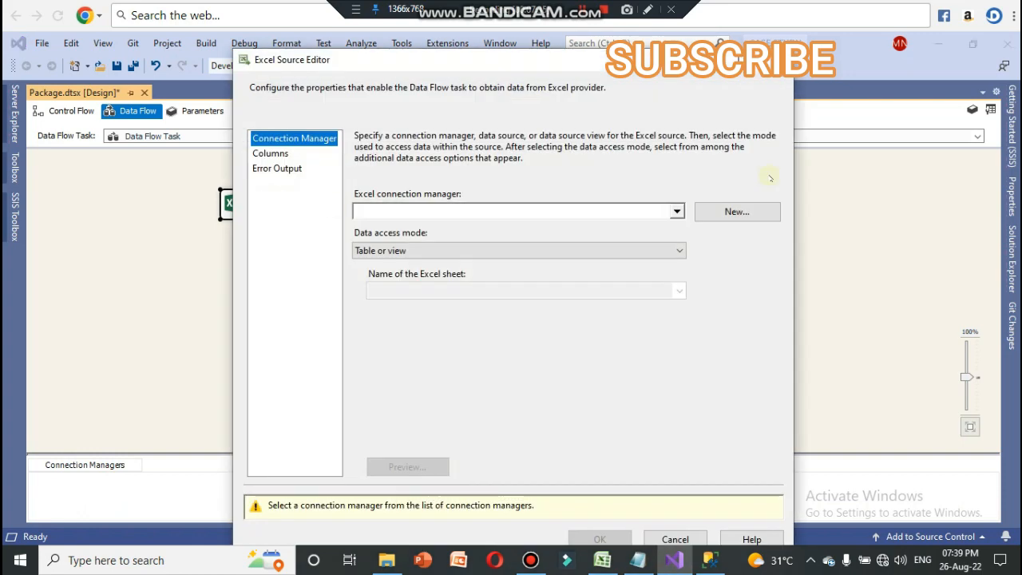
key(Escape)
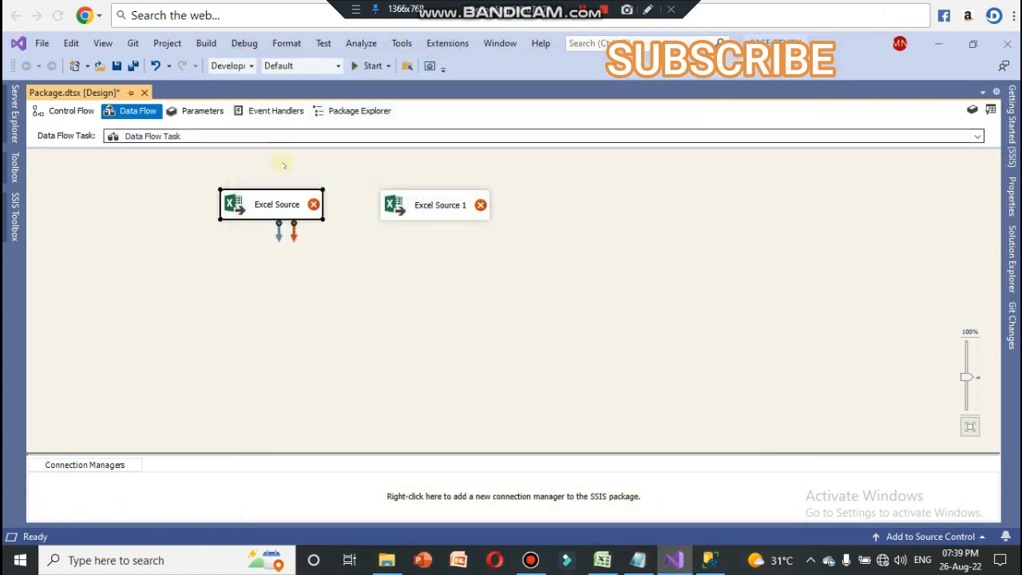
click(273, 205)
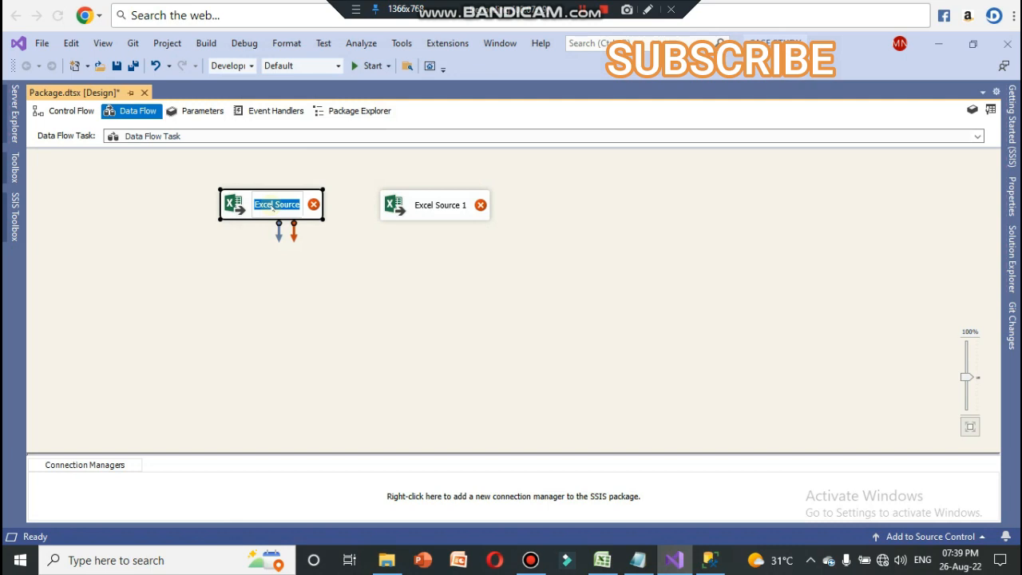
text(LOCATI)
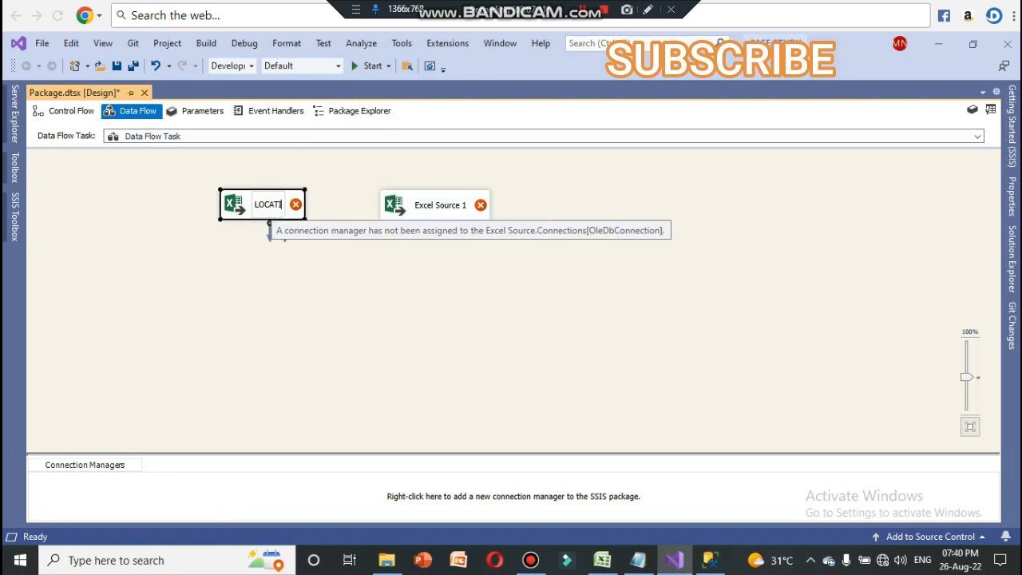
text(ON)
key(Return)
click(381, 325)
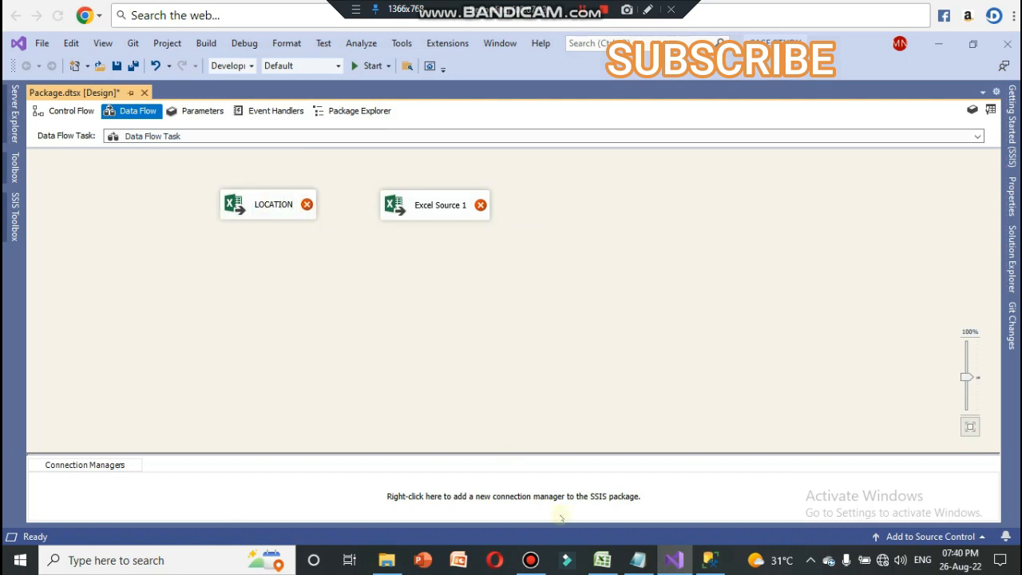
Step: Check the DEPARTMENT sheet in the Excel workbook, and rename the second Excel Source in Visual Studio as DEPARTMENT
click(602, 560)
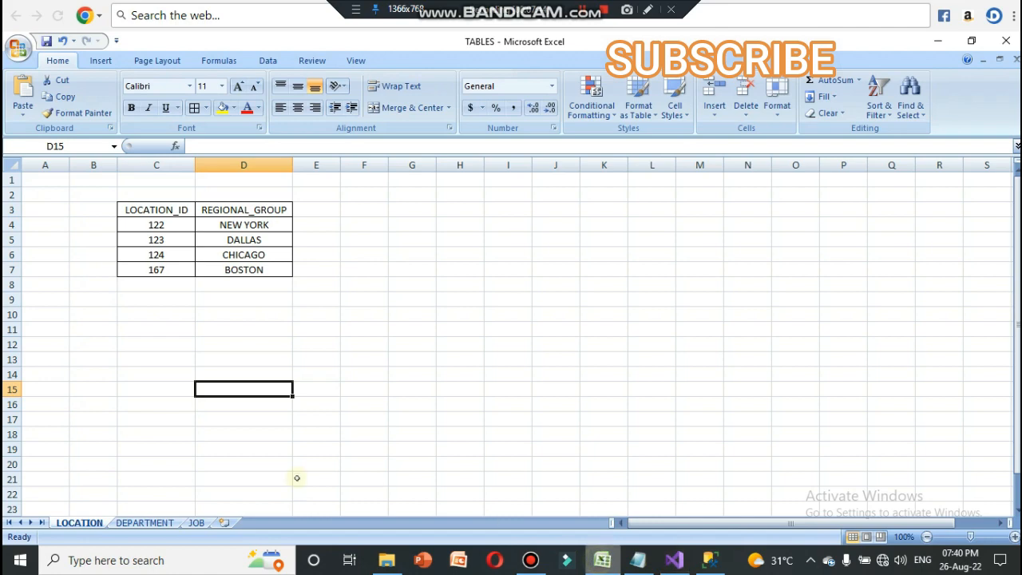
click(163, 525)
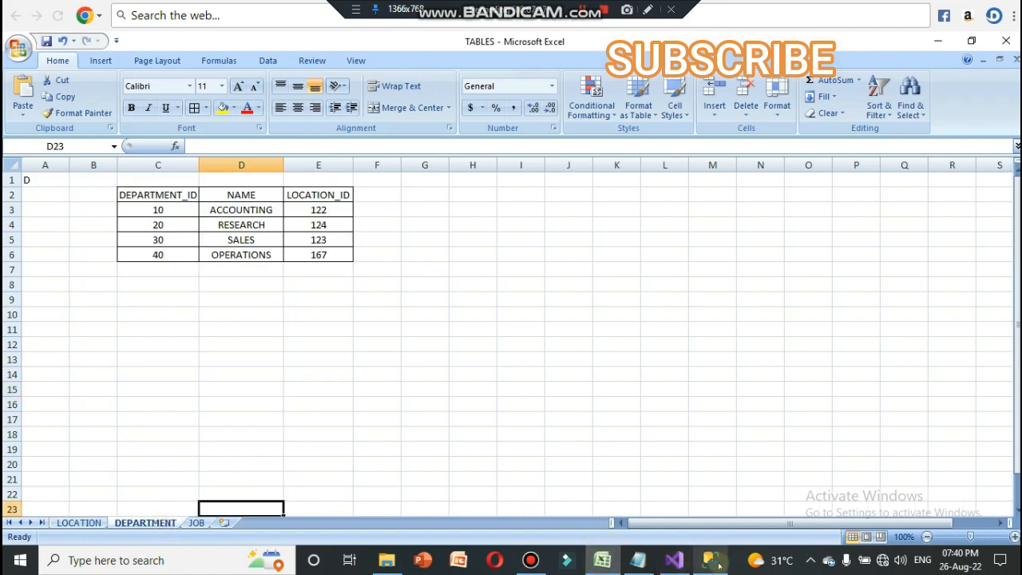
click(678, 561)
click(432, 206)
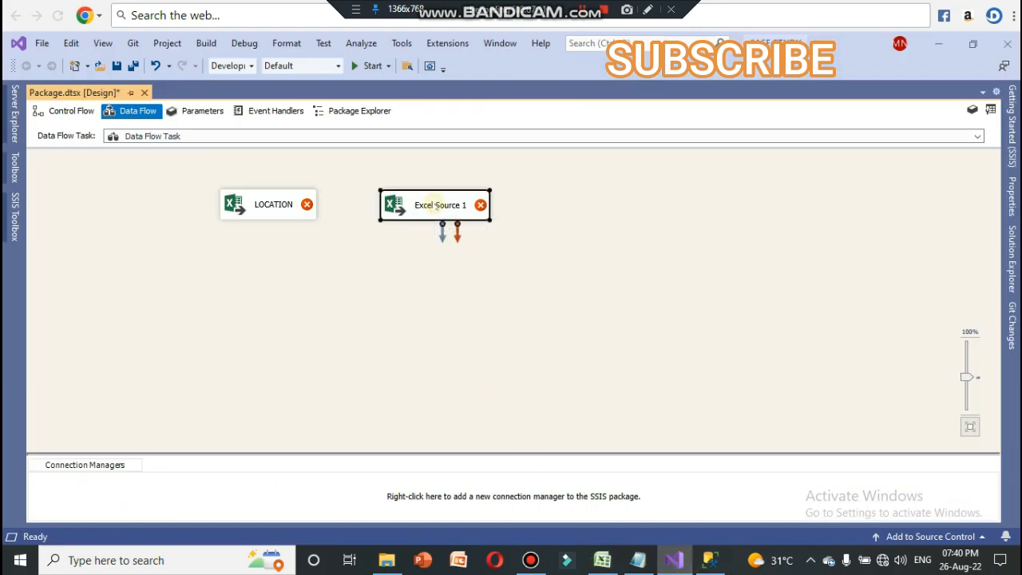
click(436, 206)
text(DEPA)
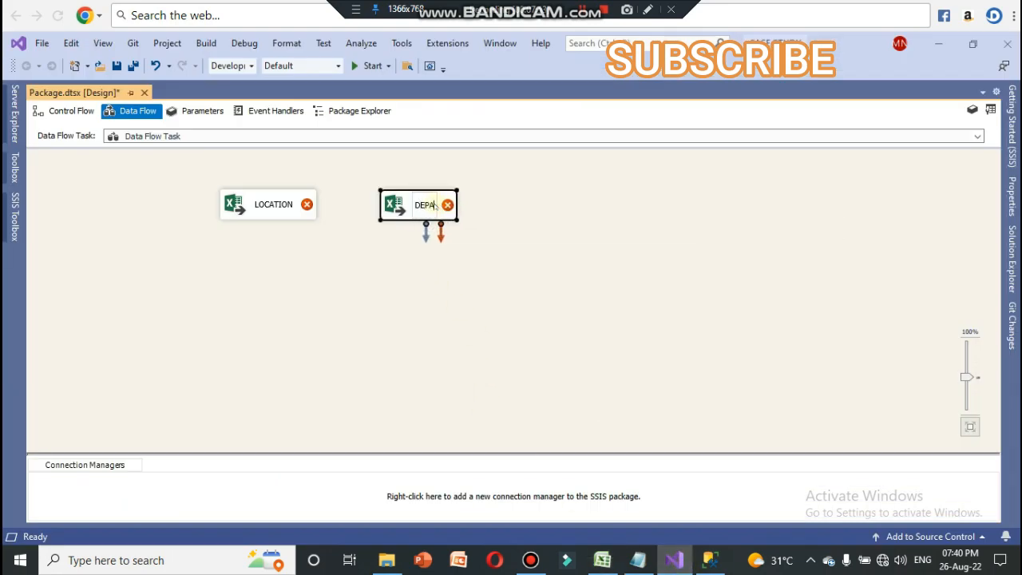
text(RTMENT)
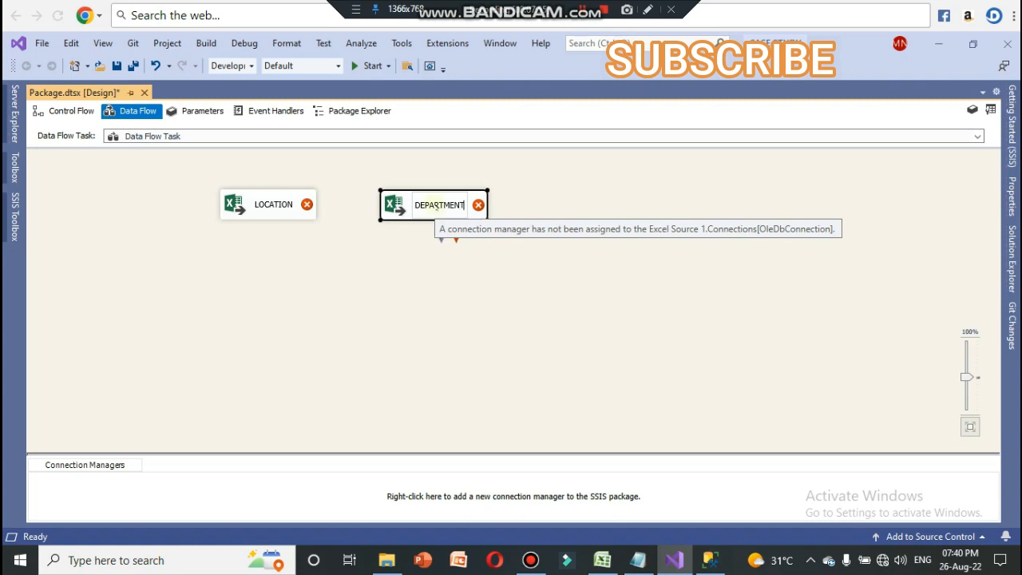
click(499, 321)
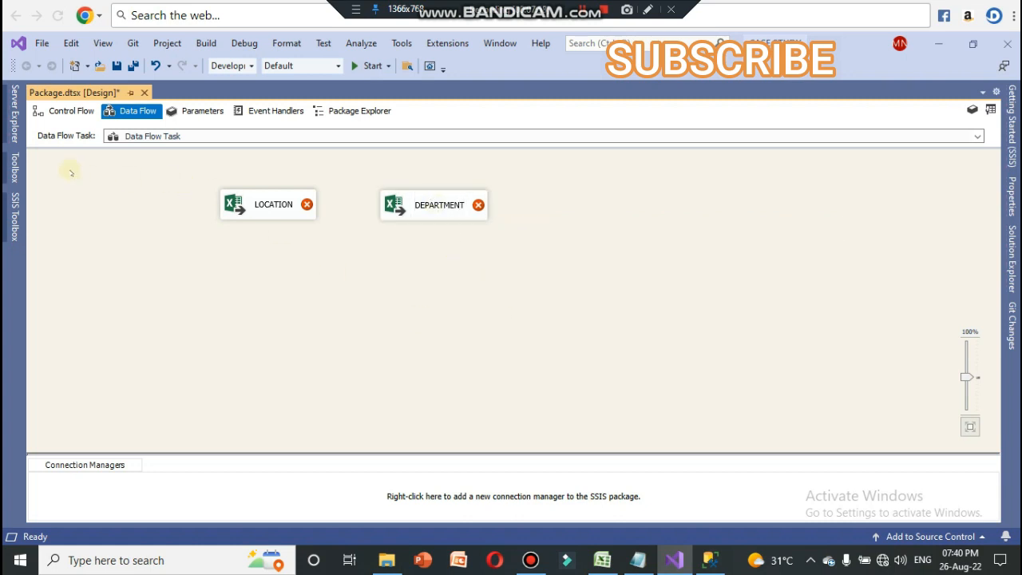
Step: Add an OLE DB Source to the data flow, to the right of the DEPARTMENT source
click(14, 216)
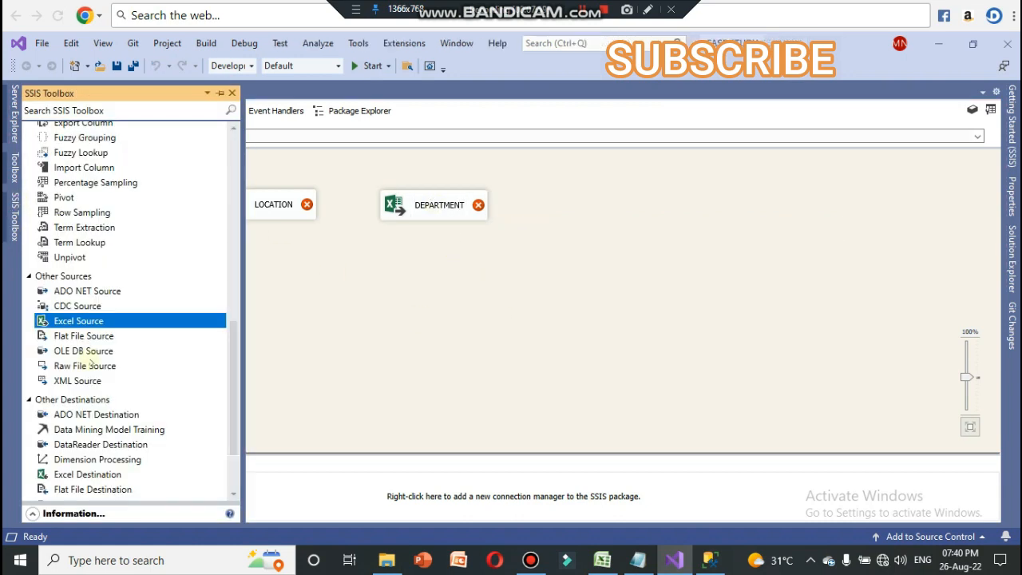
click(93, 351)
drag(93, 352, 599, 199)
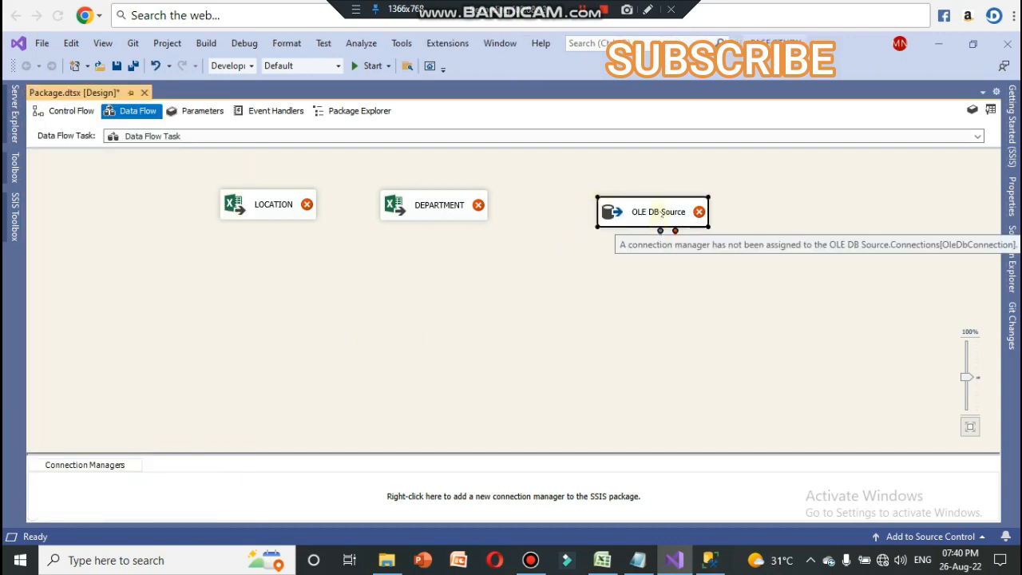
drag(659, 222, 645, 213)
Step: Check the JOB table in SQL Server Management Studio, and rename the OLE DB Source in Visual Studio as JOB
click(706, 558)
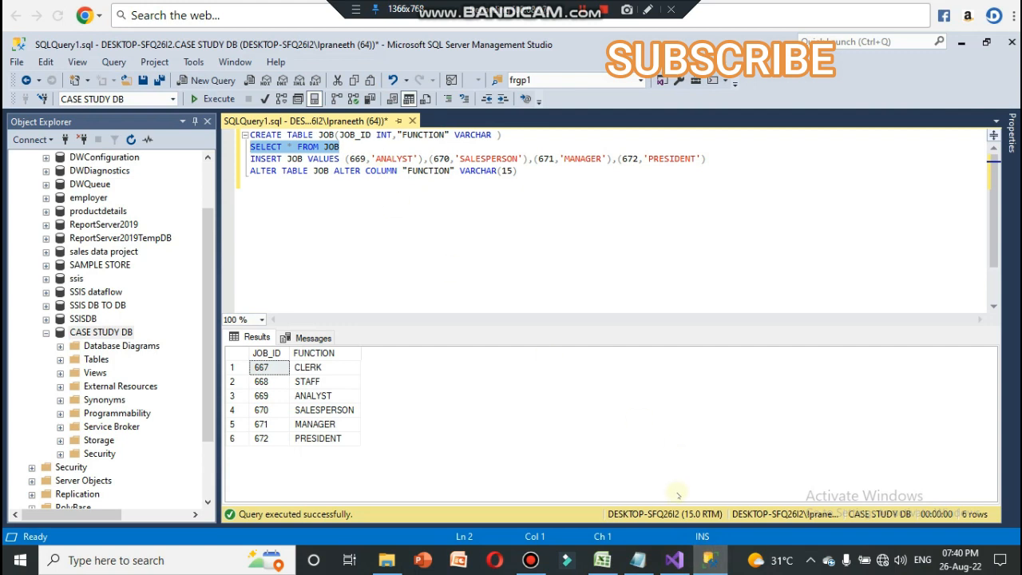
click(674, 559)
click(650, 207)
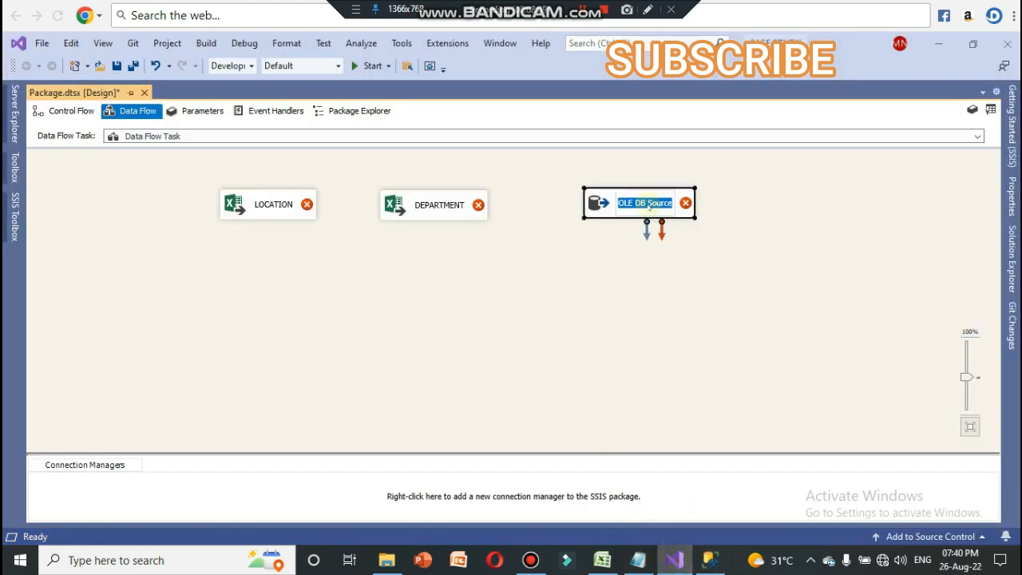
text(JOB)
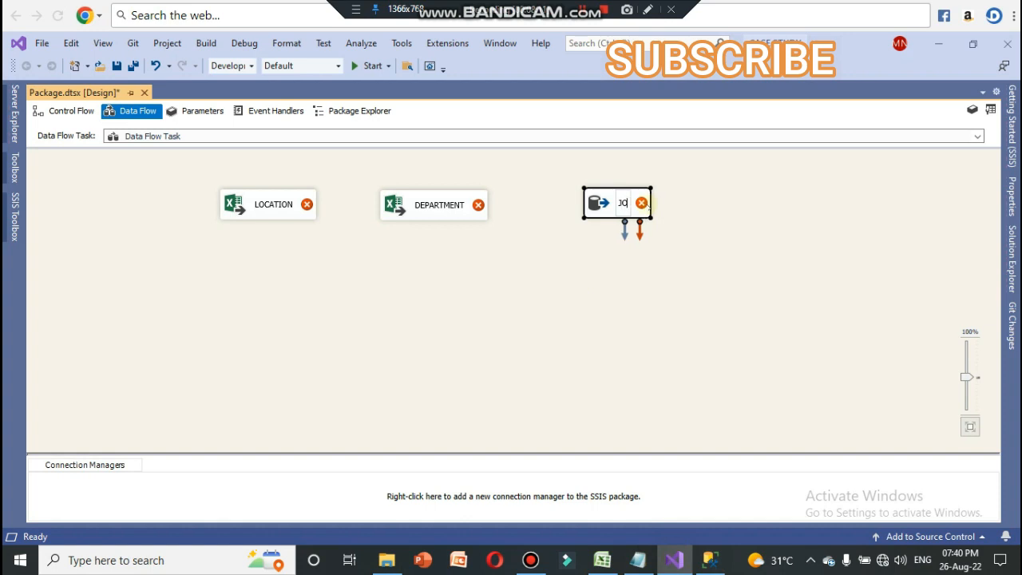
key(Return)
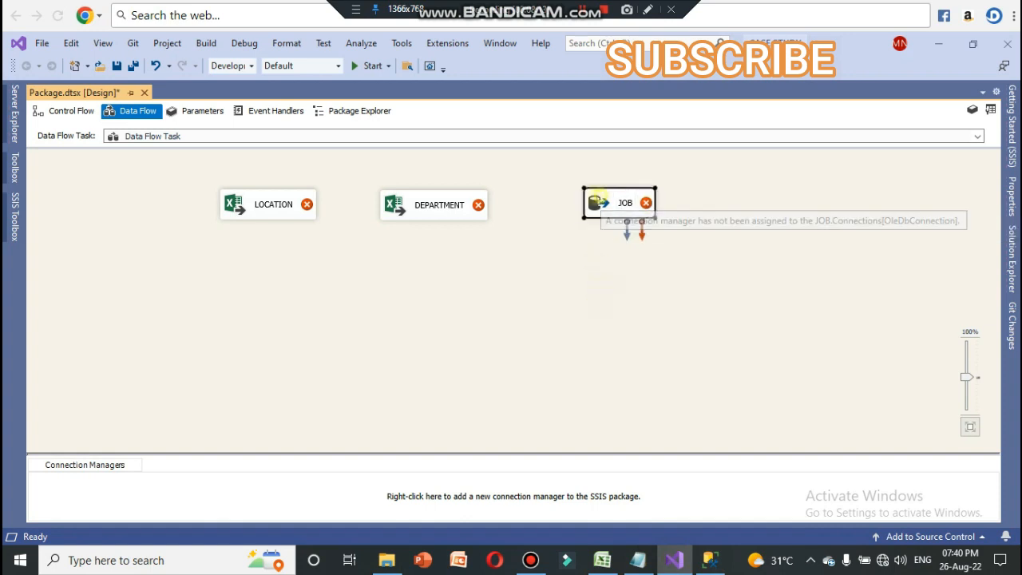
Step: Move the JOB and DEPARTMENT sources closer to LOCATION so the three sources form an even row
drag(596, 204, 552, 206)
drag(419, 206, 407, 202)
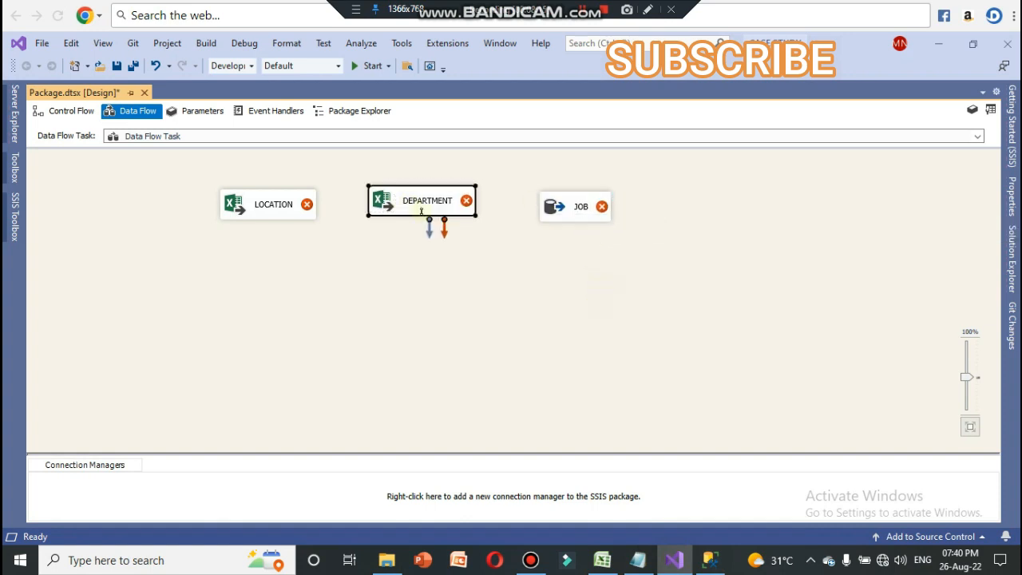
drag(559, 205, 551, 202)
click(537, 292)
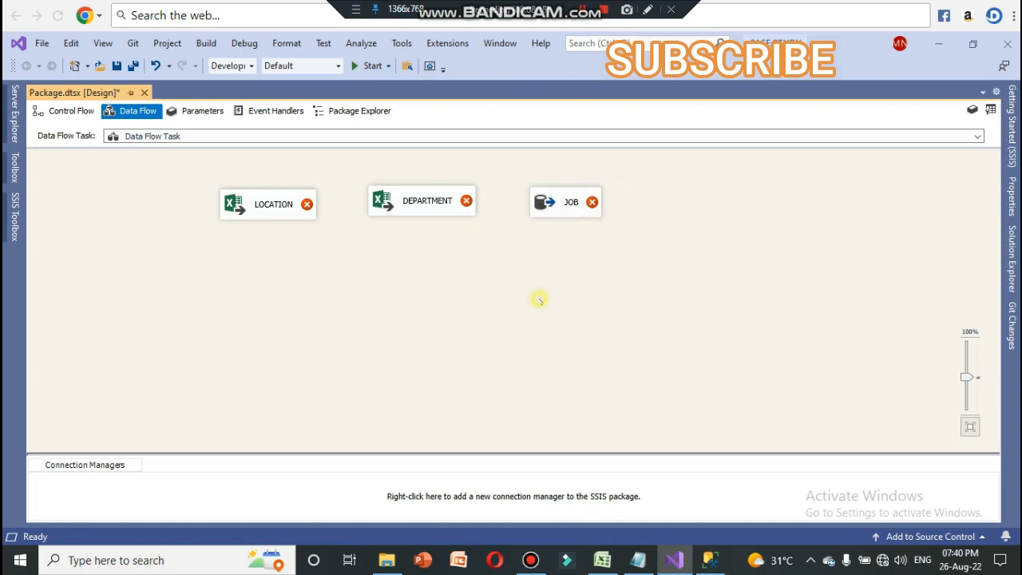
Step: Check the EMPLOYEE text file in Notepad, and add a Flat File Source beside the JOB source in Visual Studio
click(645, 561)
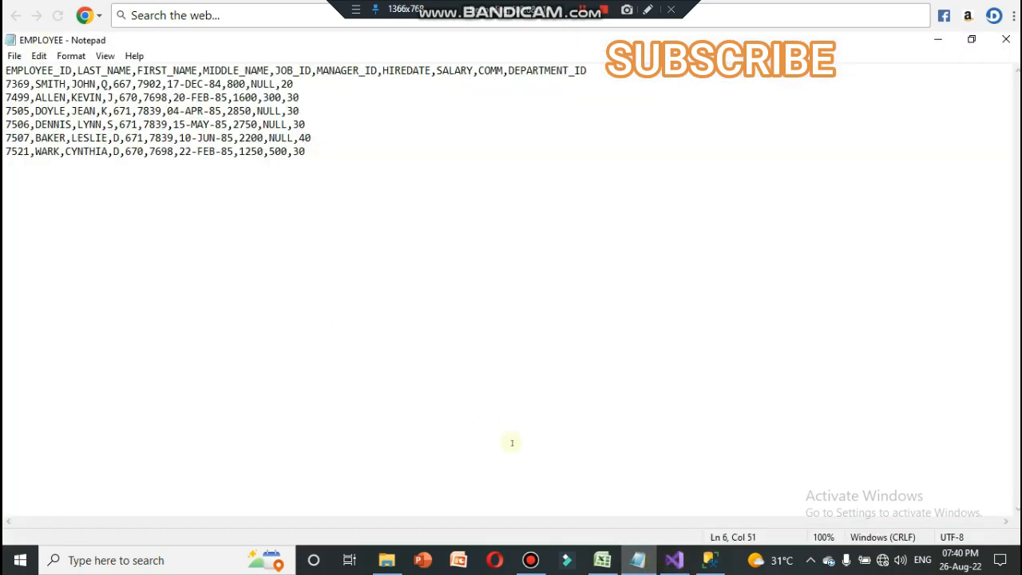
key(alt+Tab)
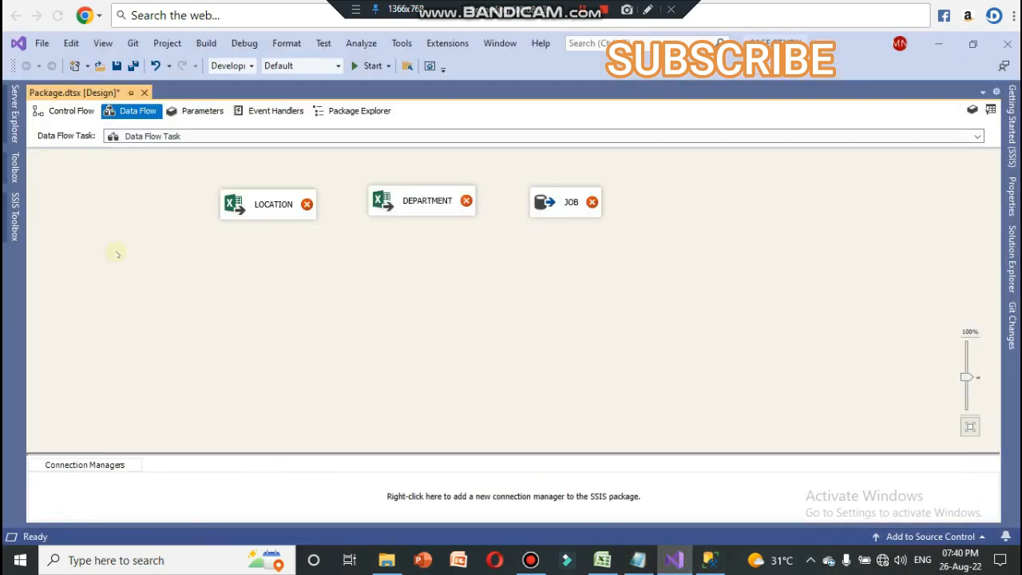
click(15, 206)
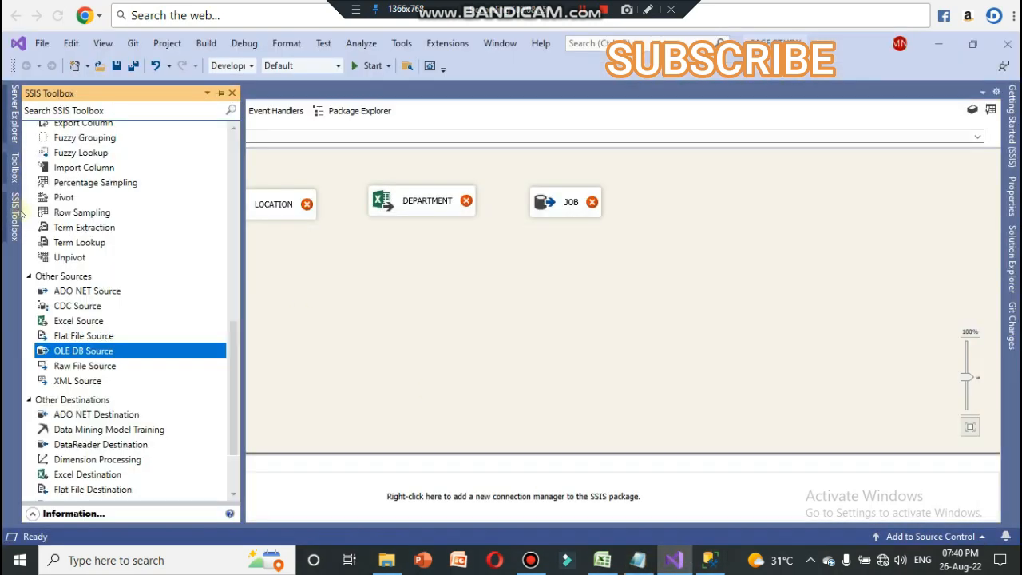
click(86, 336)
drag(86, 336, 675, 198)
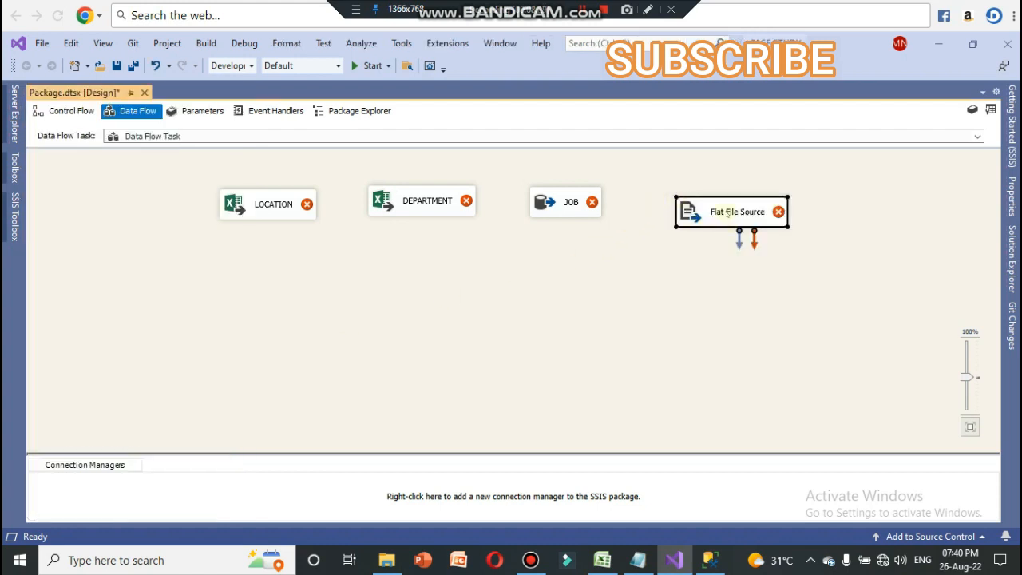
drag(729, 215, 706, 208)
Step: Rename the Flat File Source as EMPLOYEE, and shift the DEPARTMENT source slightly to line it up with the row of sources
click(712, 206)
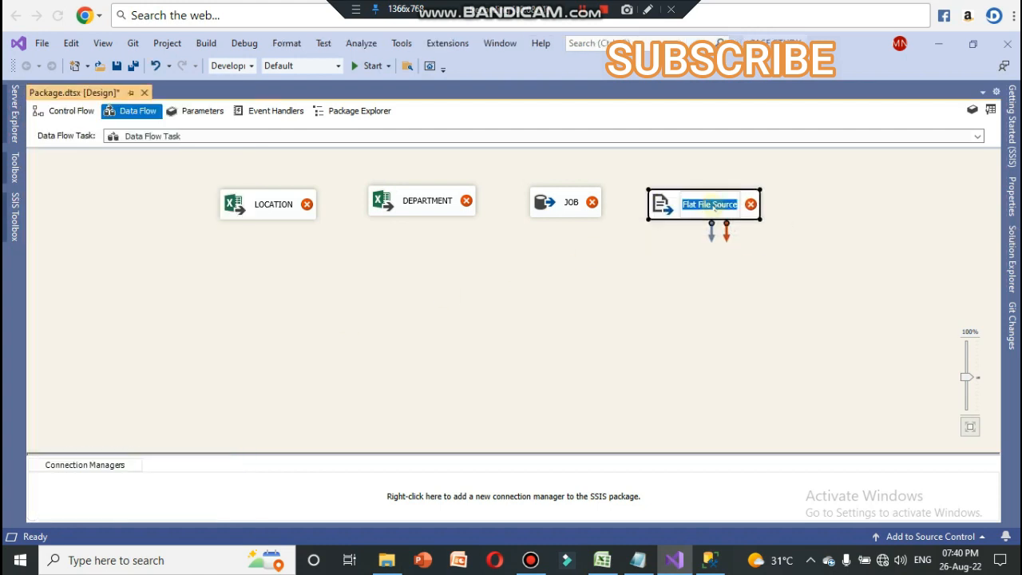
text(EMPLO)
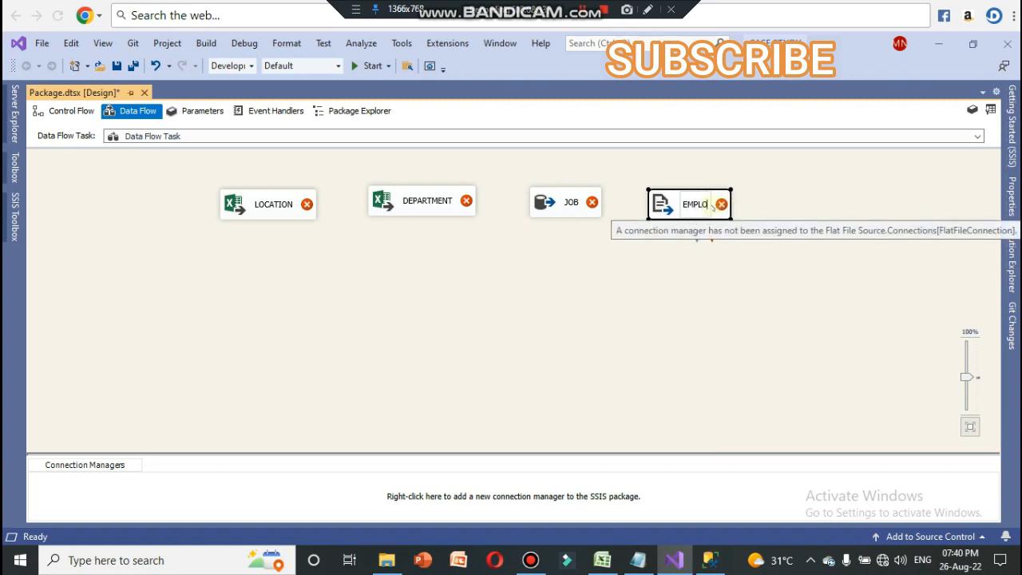
text(YEE)
key(Return)
click(676, 320)
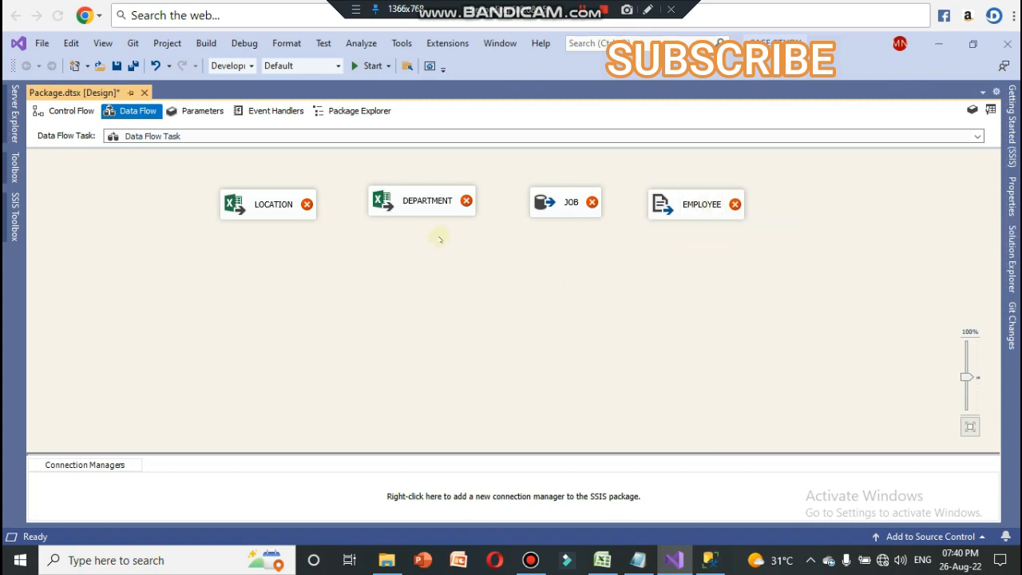
drag(443, 210, 439, 215)
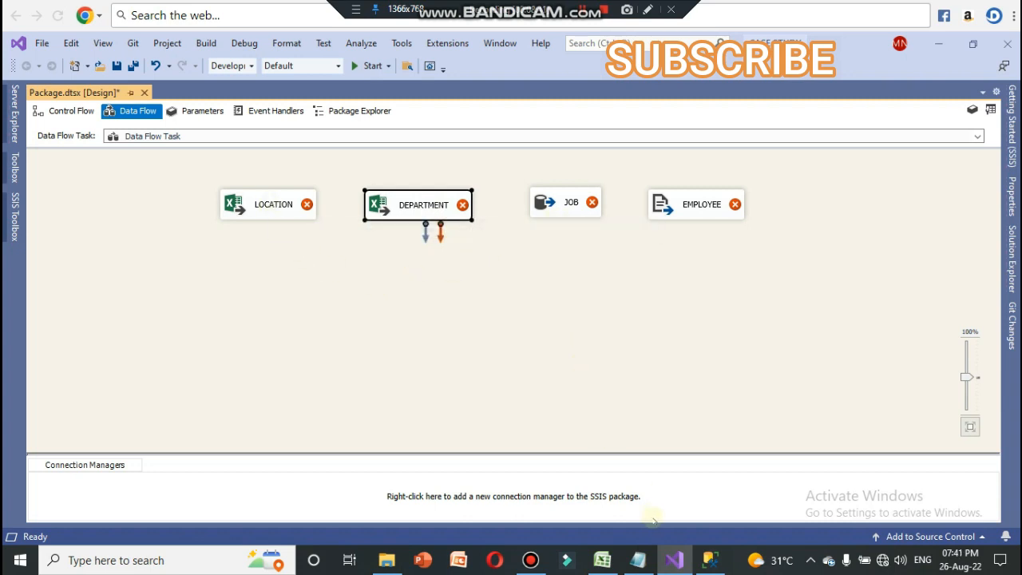
Step: Create a new Excel connection manager for the LOCATION source that points to TABLES.xlsx on the Desktop
click(602, 560)
click(602, 560)
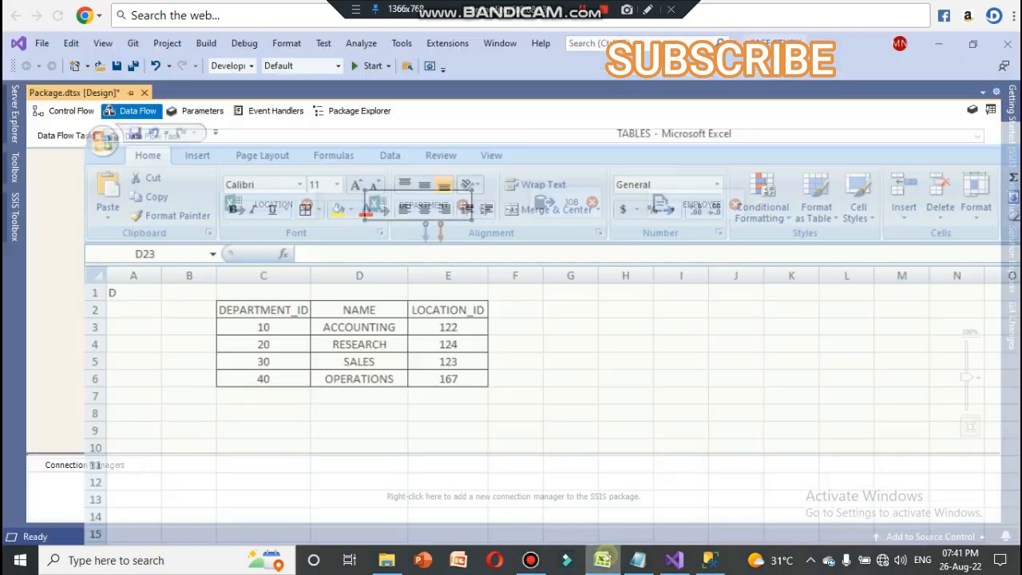
click(262, 210)
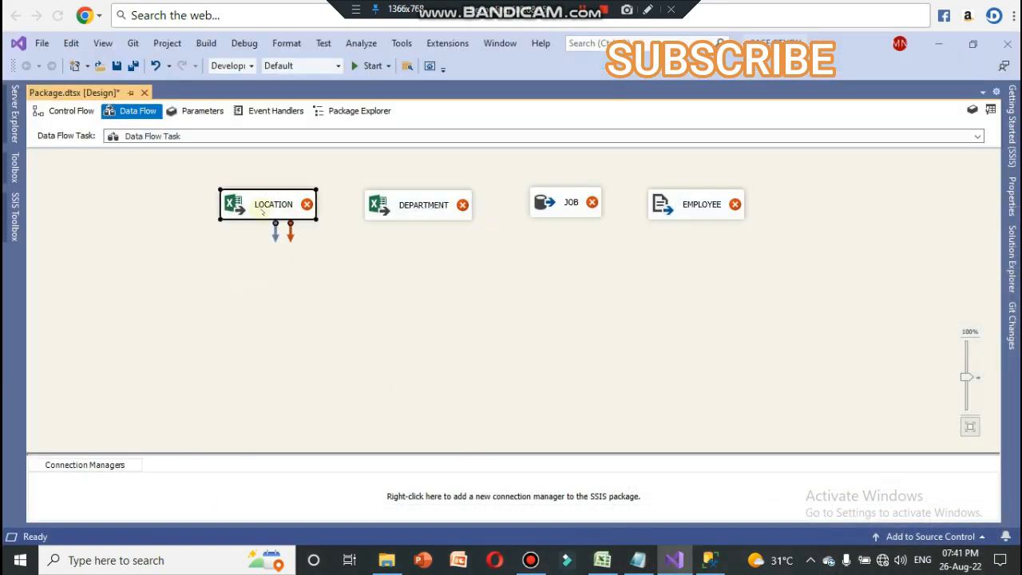
double_click(262, 209)
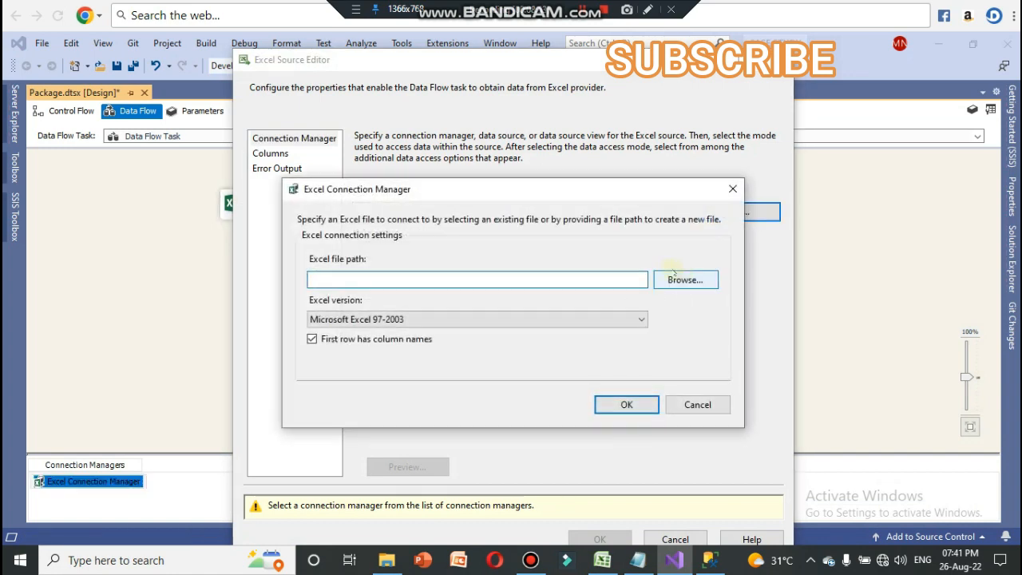
click(685, 286)
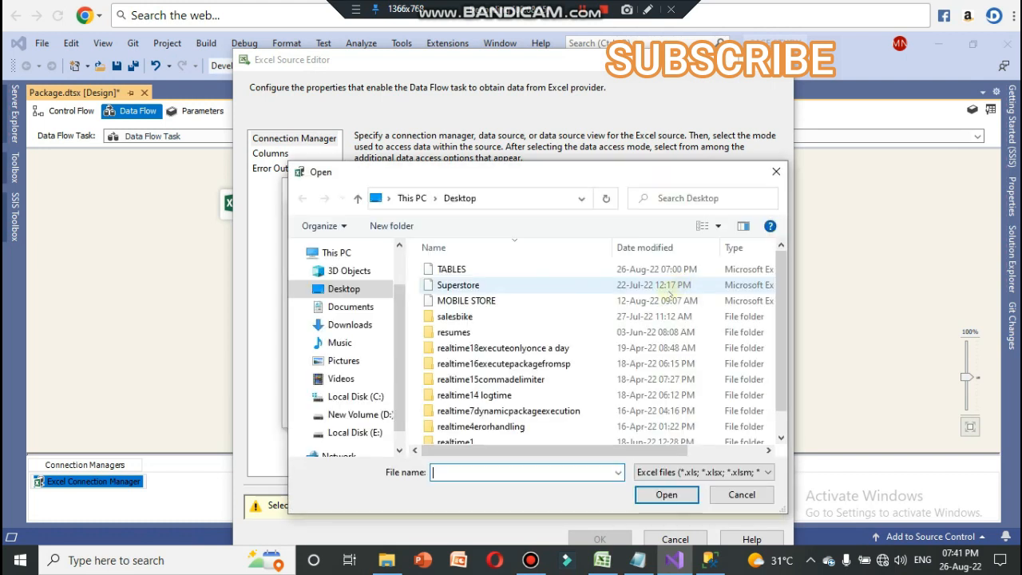
click(496, 270)
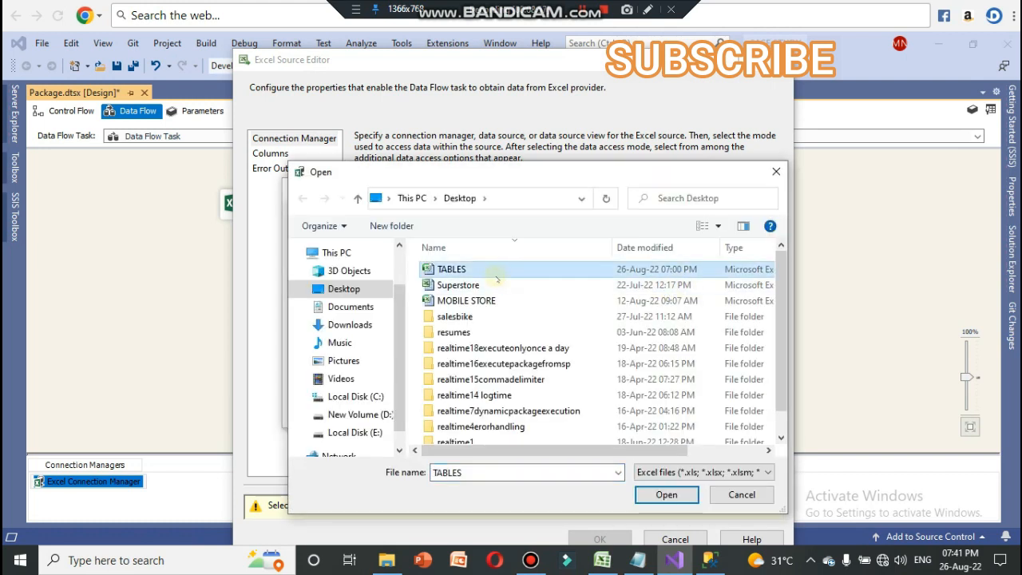
click(654, 488)
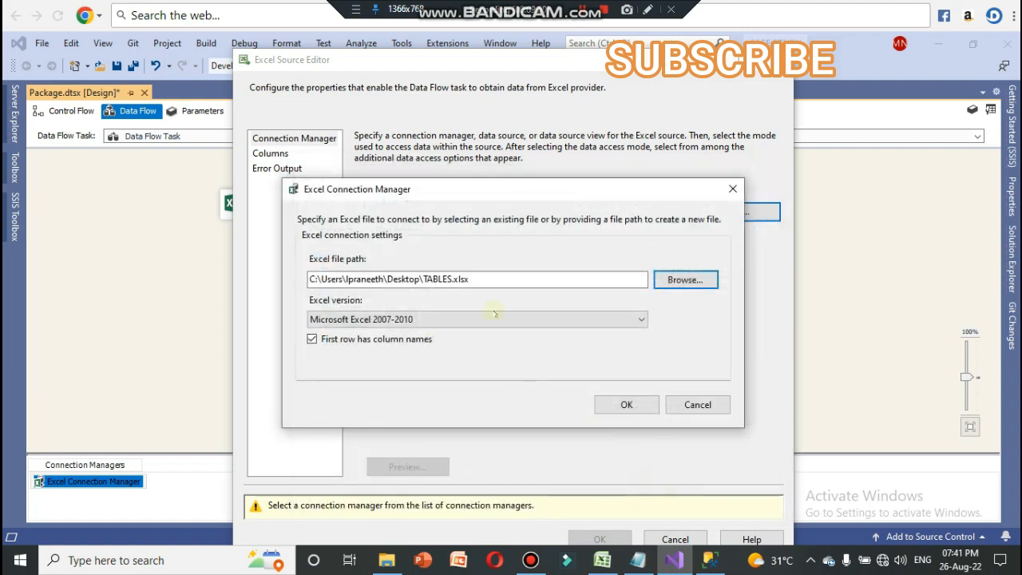
click(626, 405)
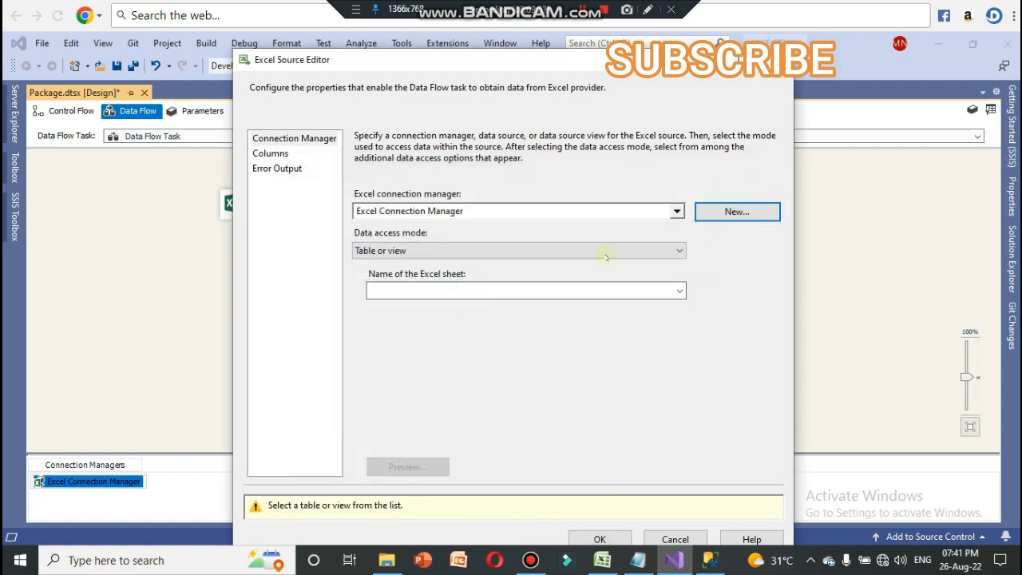
Step: Keep the data access mode as Table or view, and choose LOCATION$ as the Excel sheet for the LOCATION source
click(680, 290)
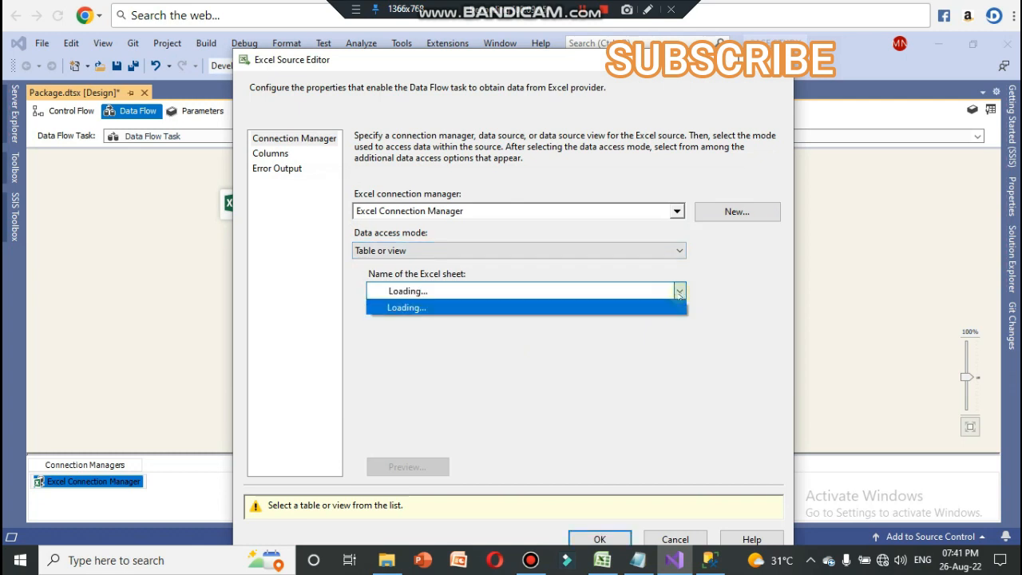
click(679, 251)
click(679, 251)
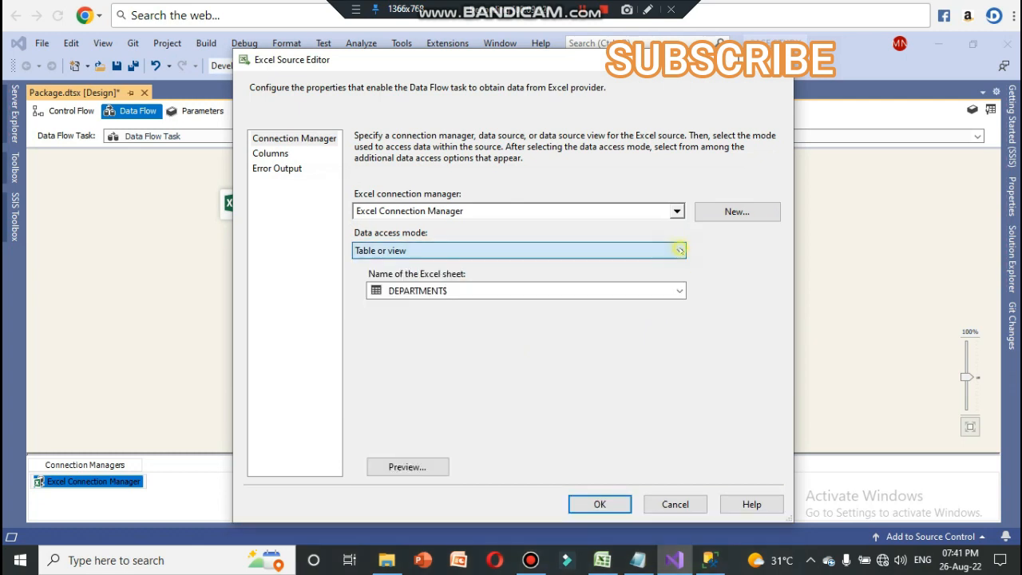
click(678, 290)
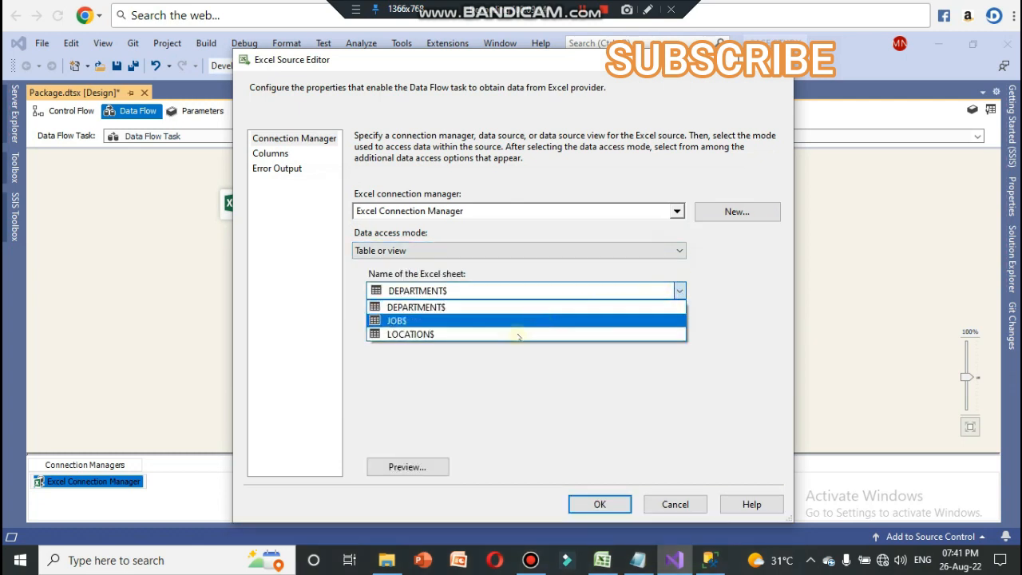
click(514, 335)
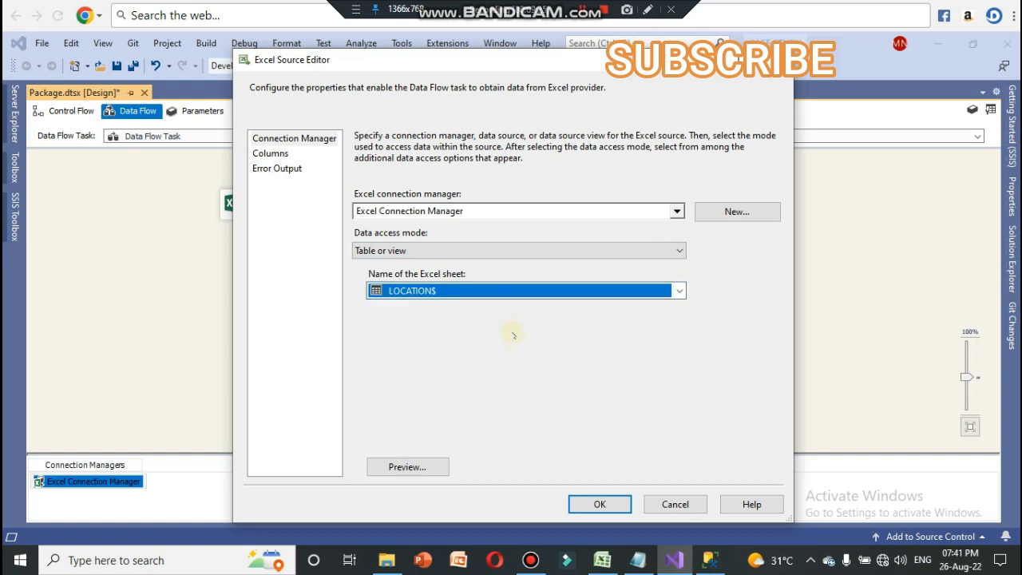
Step: Preview the LOCATION$ rows with both columns widened to show their full headers, and close the preview
click(435, 466)
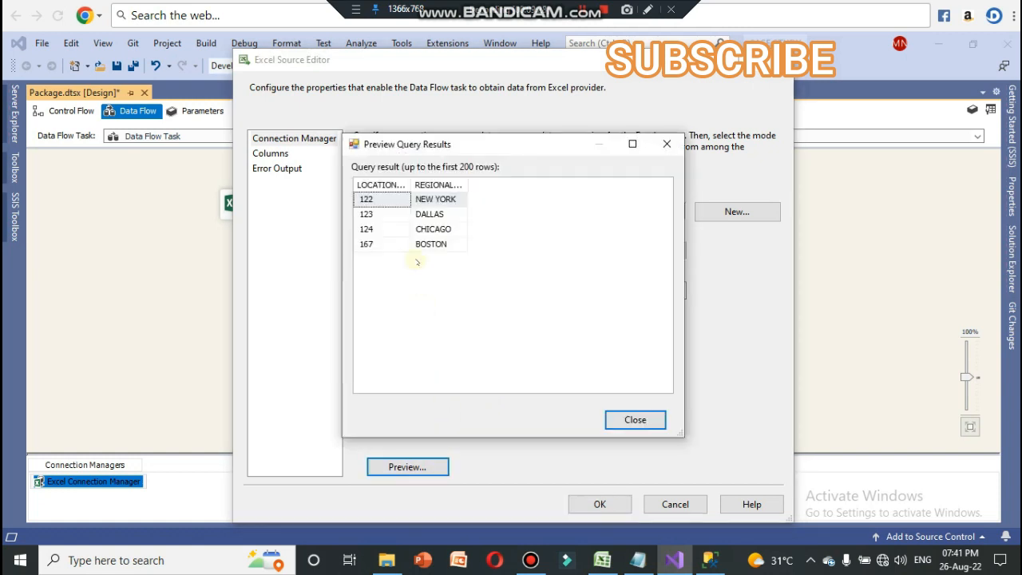
double_click(408, 185)
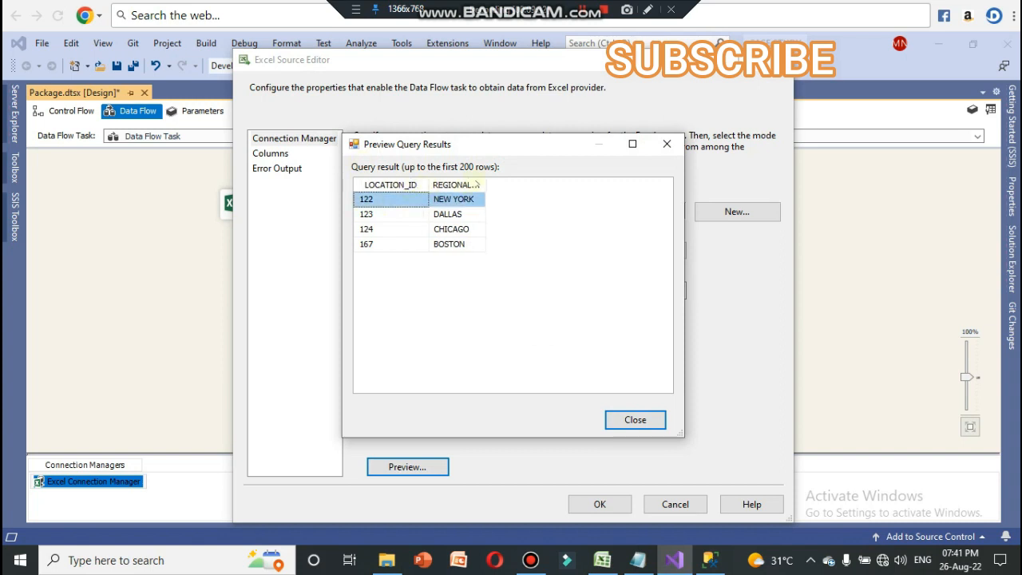
double_click(484, 185)
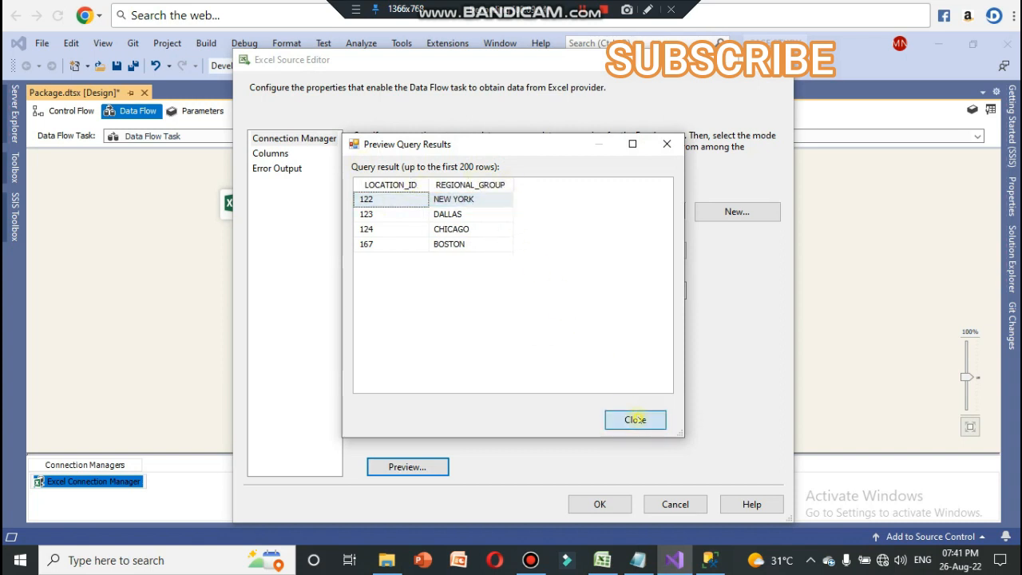
click(635, 419)
Step: Try to view the LOCATION source's columns, and accept the Excel source settings from the maximized editor
click(280, 154)
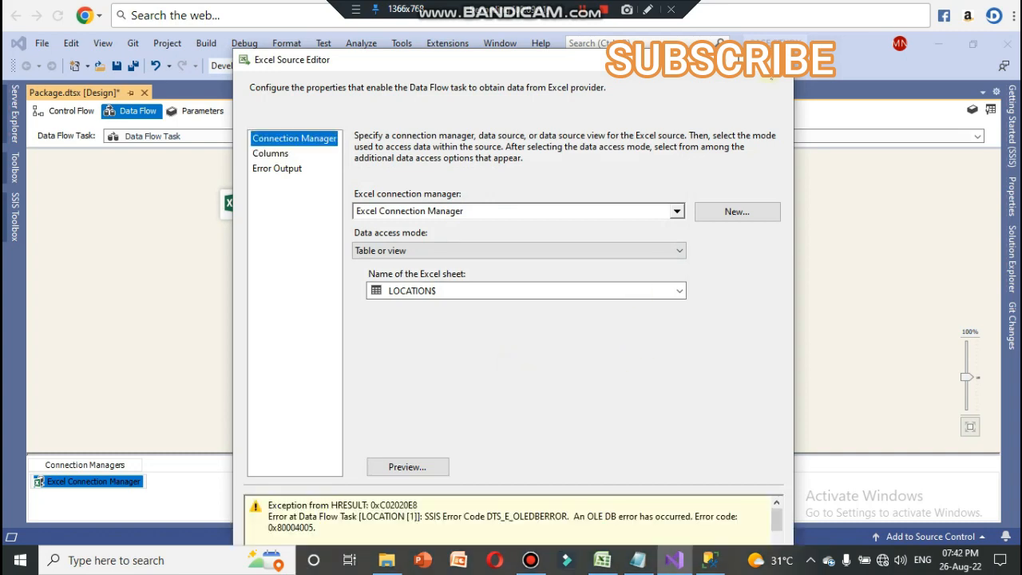
drag(669, 61, 664, 6)
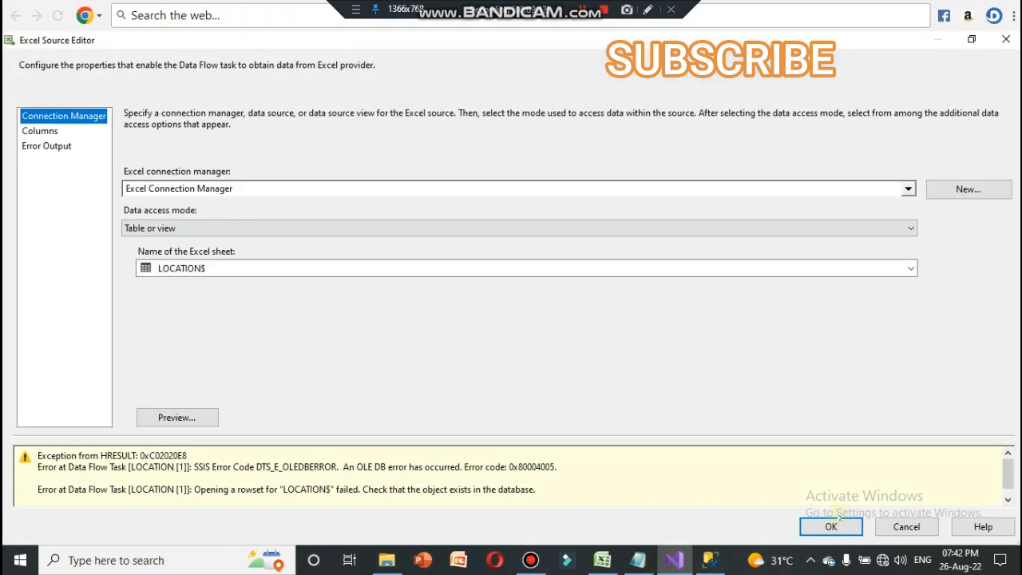
click(834, 524)
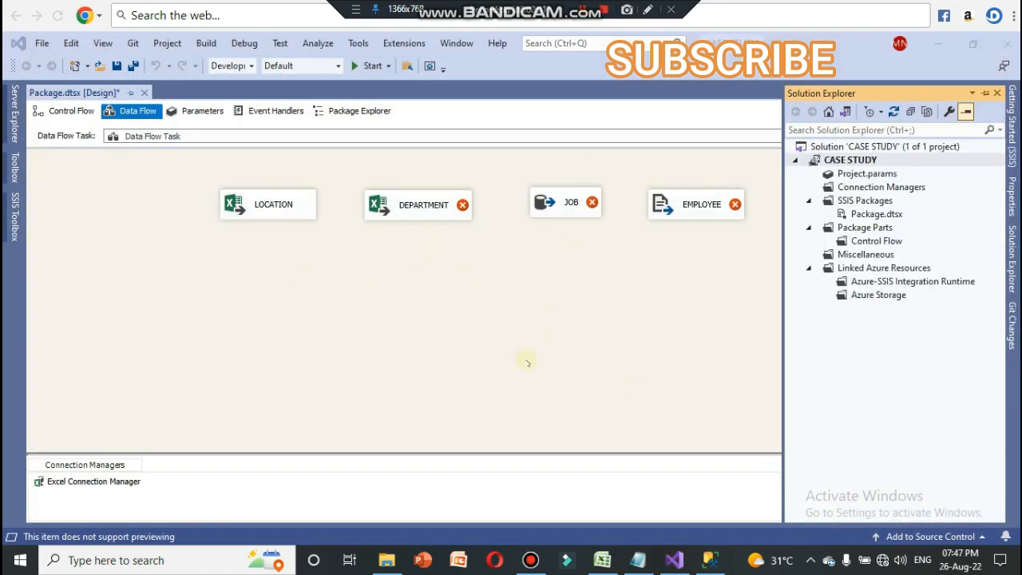
click(291, 208)
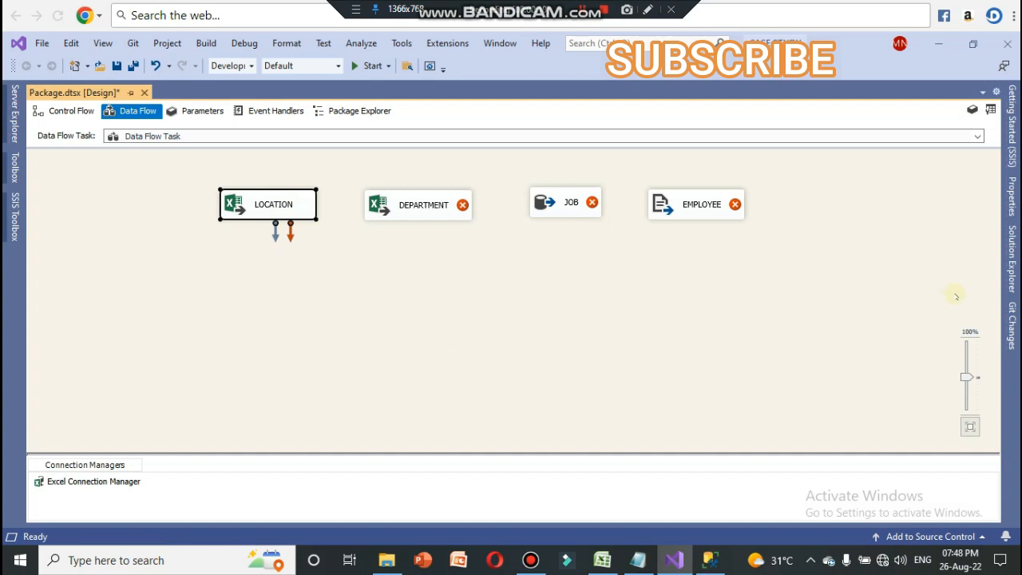
Step: Set Run64BitRuntime to False in the CASE STUDY project's debugging properties, and apply the change
click(1012, 260)
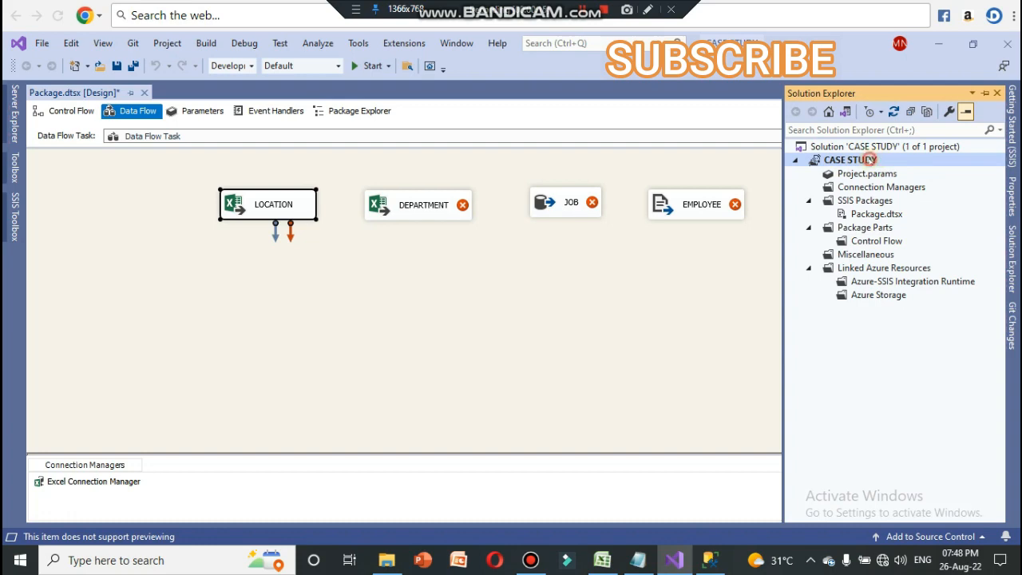
right_click(873, 160)
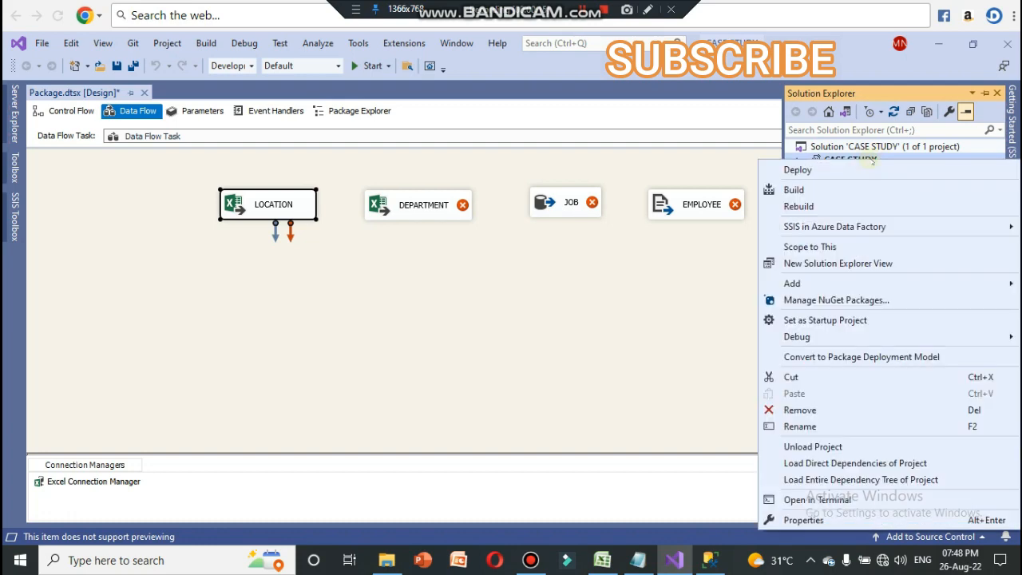
click(807, 520)
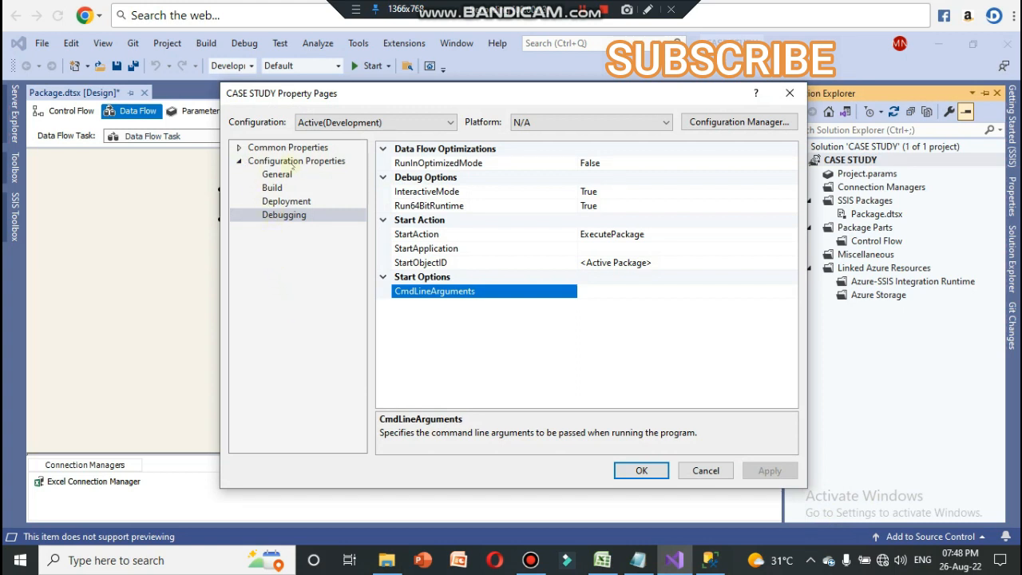
click(289, 203)
click(295, 217)
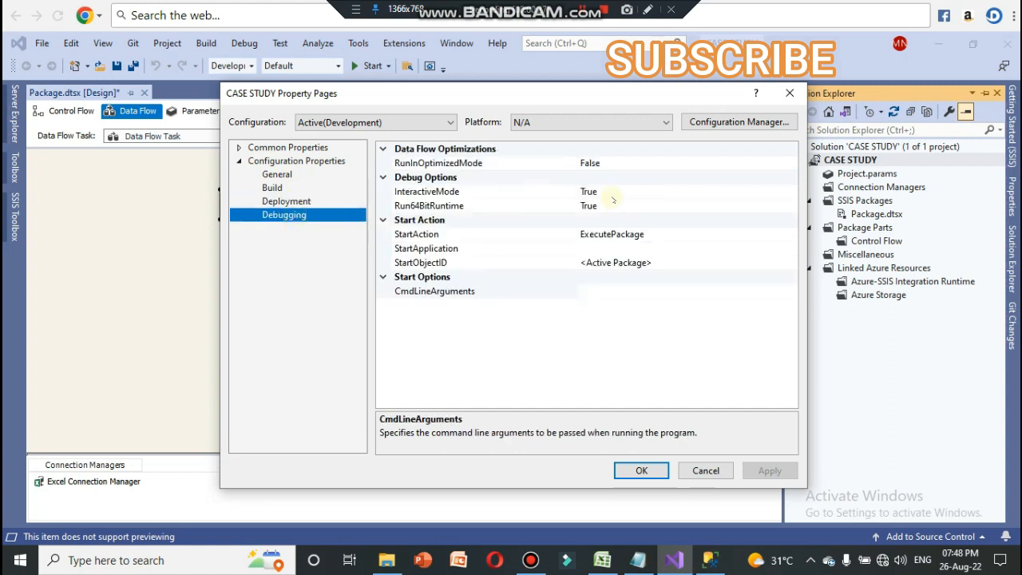
click(615, 207)
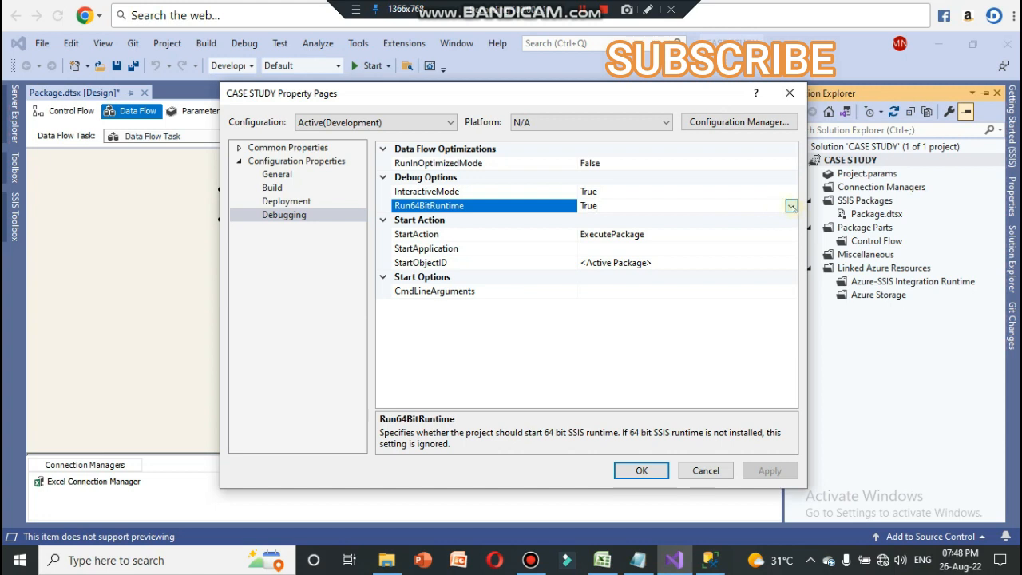
click(791, 206)
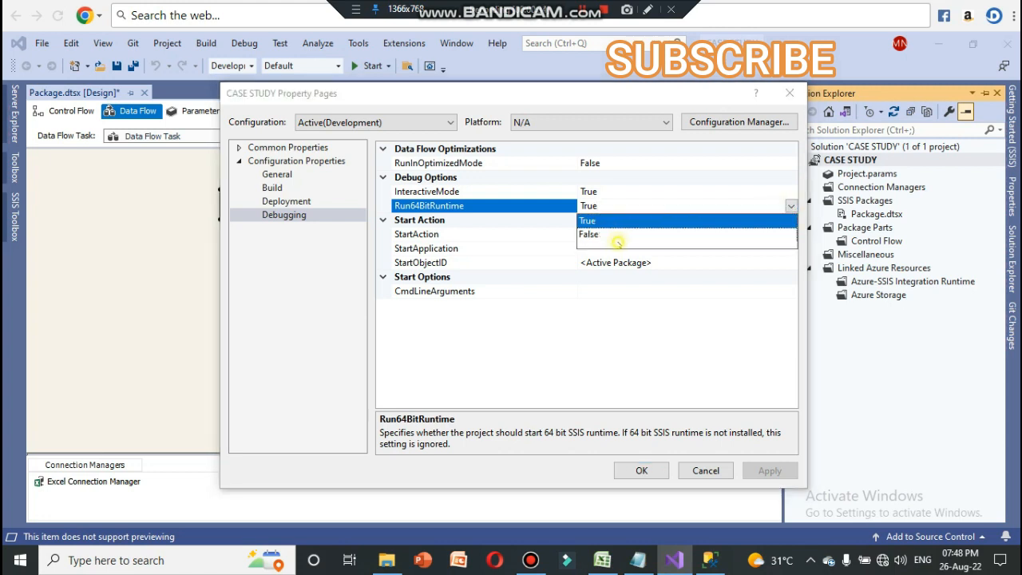
click(617, 239)
click(791, 206)
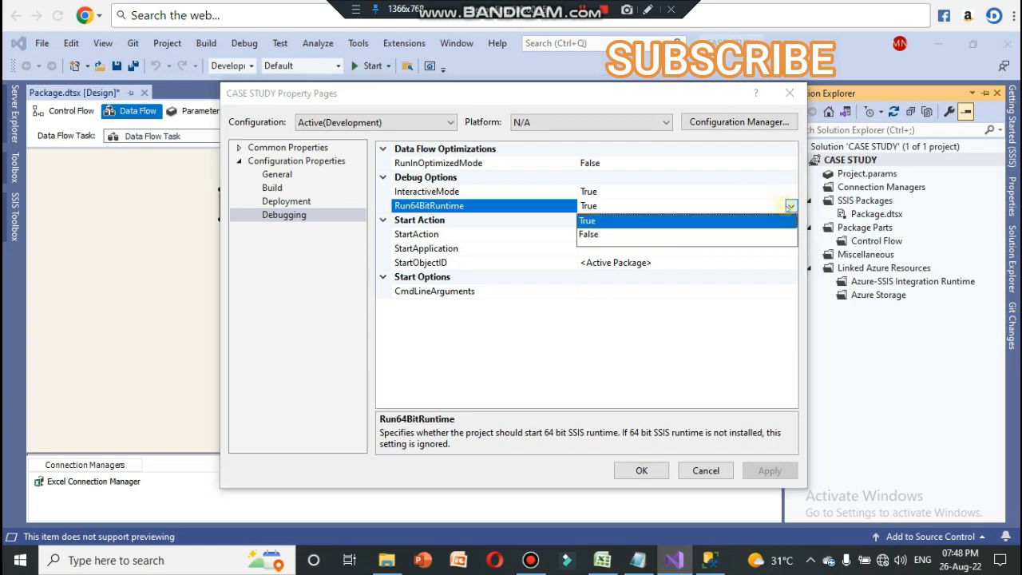
click(596, 235)
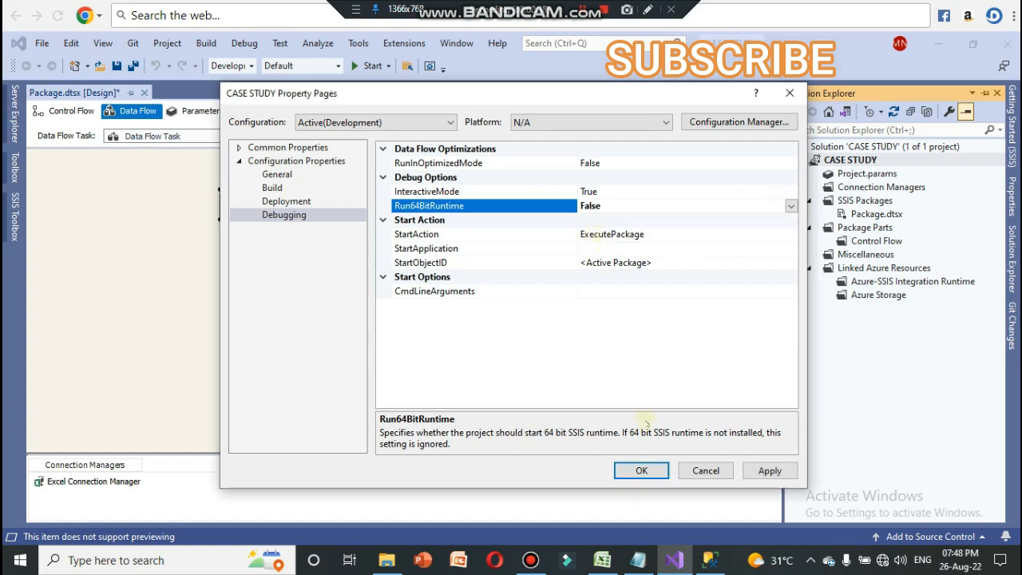
click(761, 471)
click(641, 470)
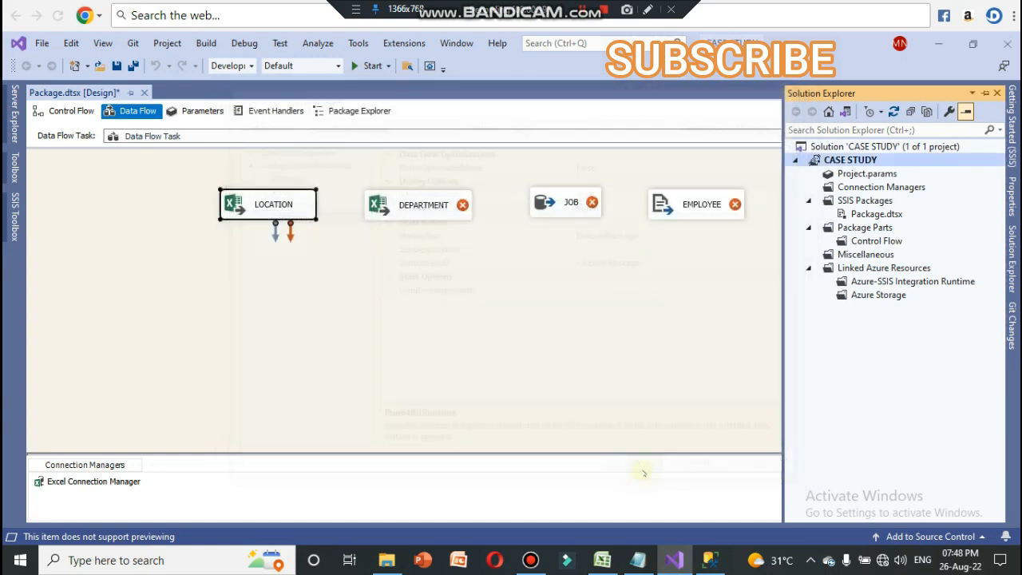
Step: Reopen the LOCATION source and preview the rows of its LOCATION$ sheet
click(429, 253)
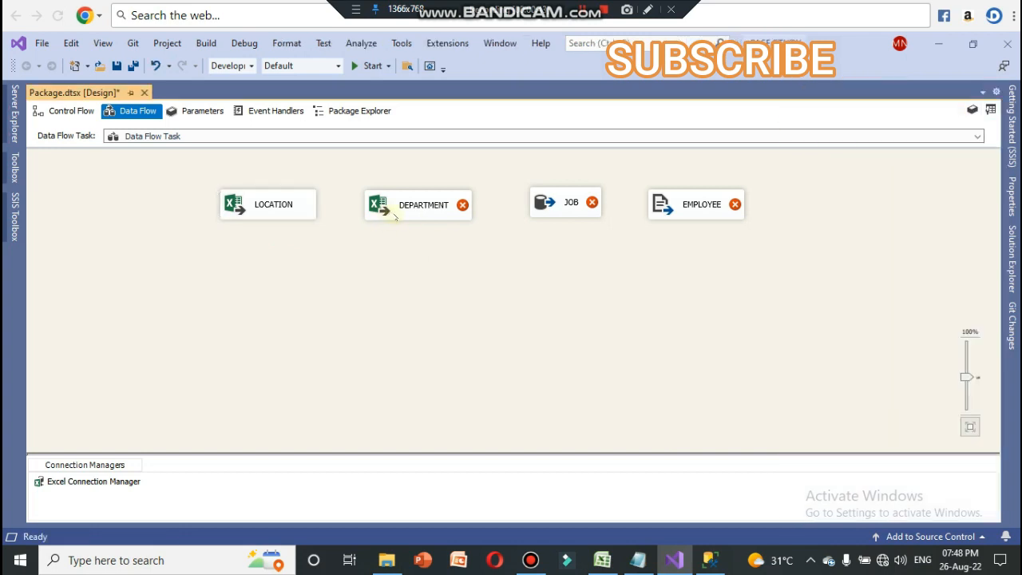
double_click(272, 204)
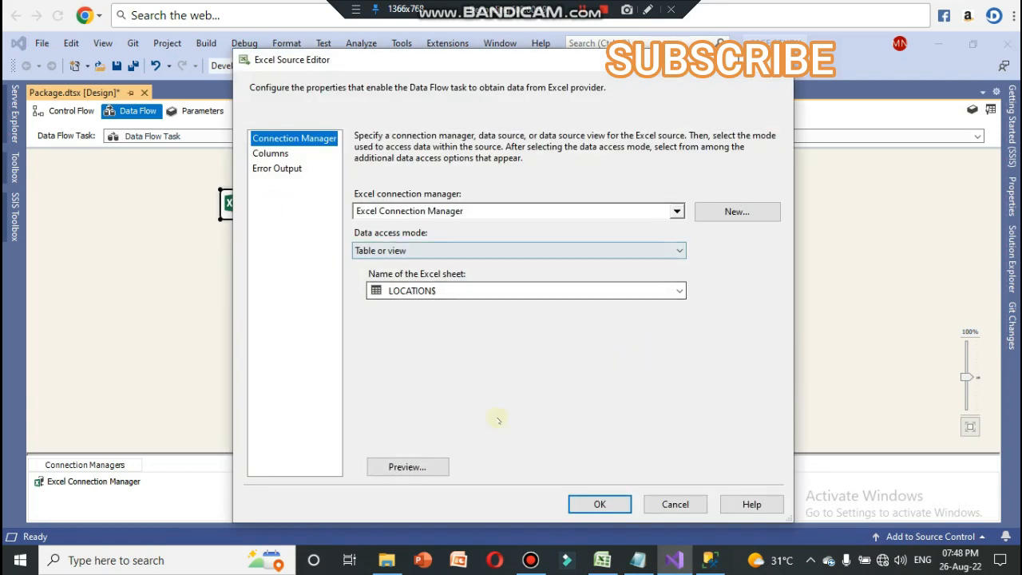
click(408, 467)
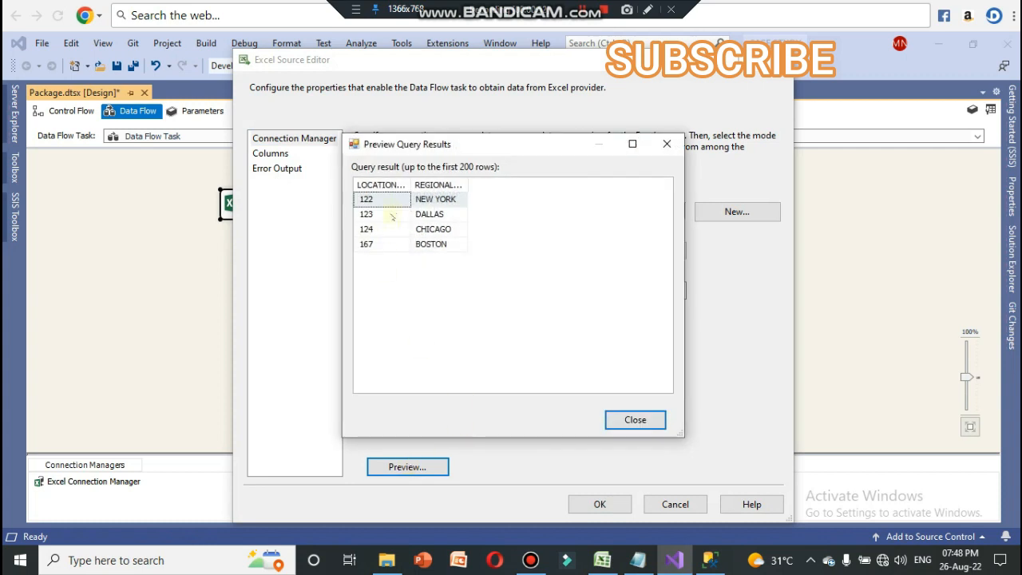
click(633, 420)
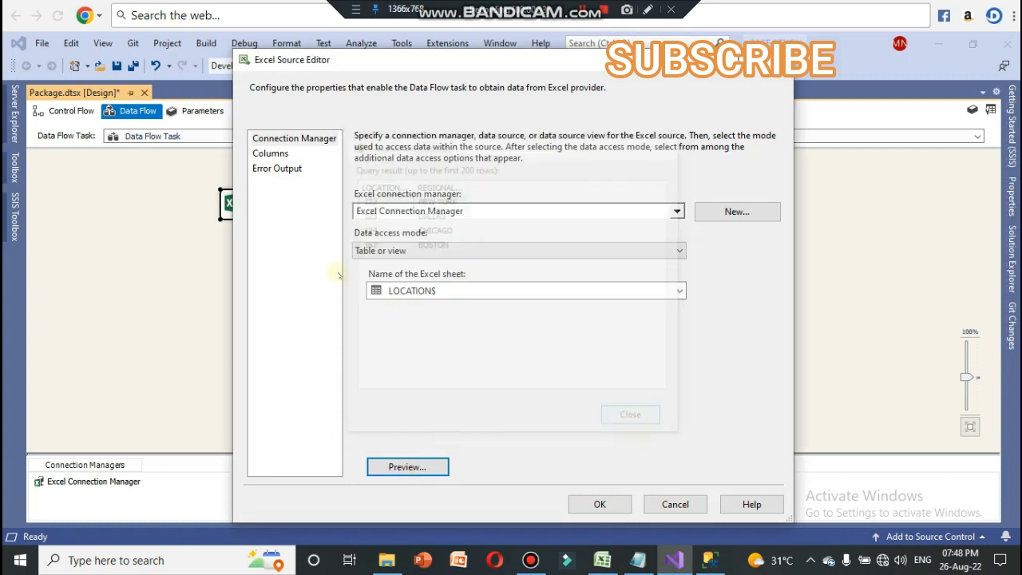
Step: Try again to view the LOCATION source's columns, and accept the Excel source settings
click(271, 154)
click(272, 153)
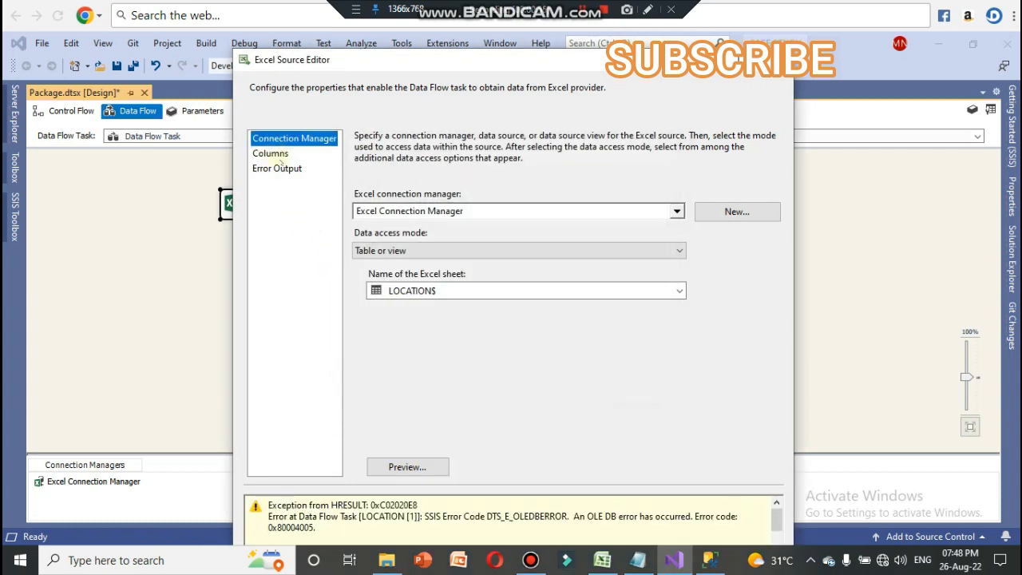
click(599, 503)
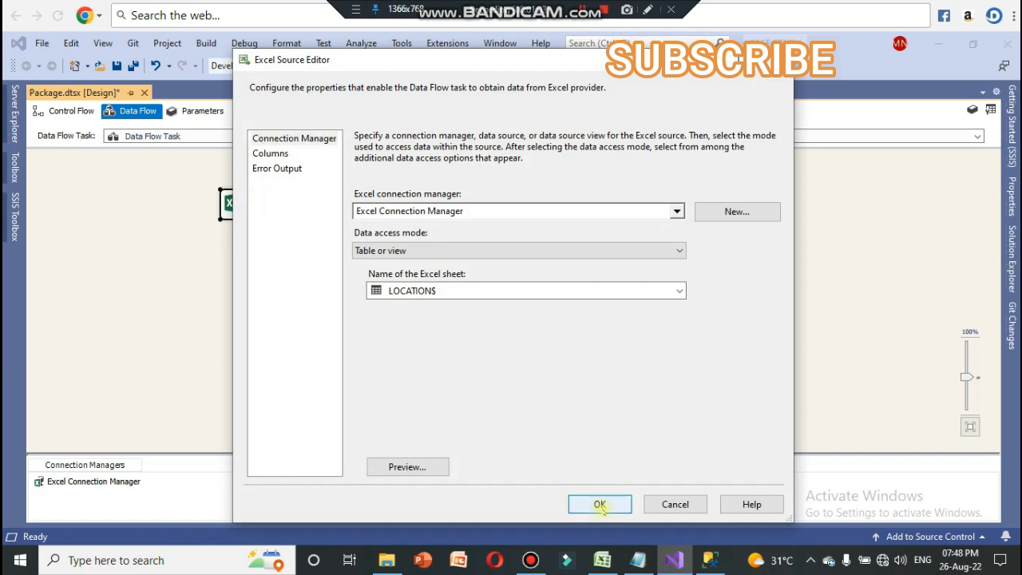
click(344, 279)
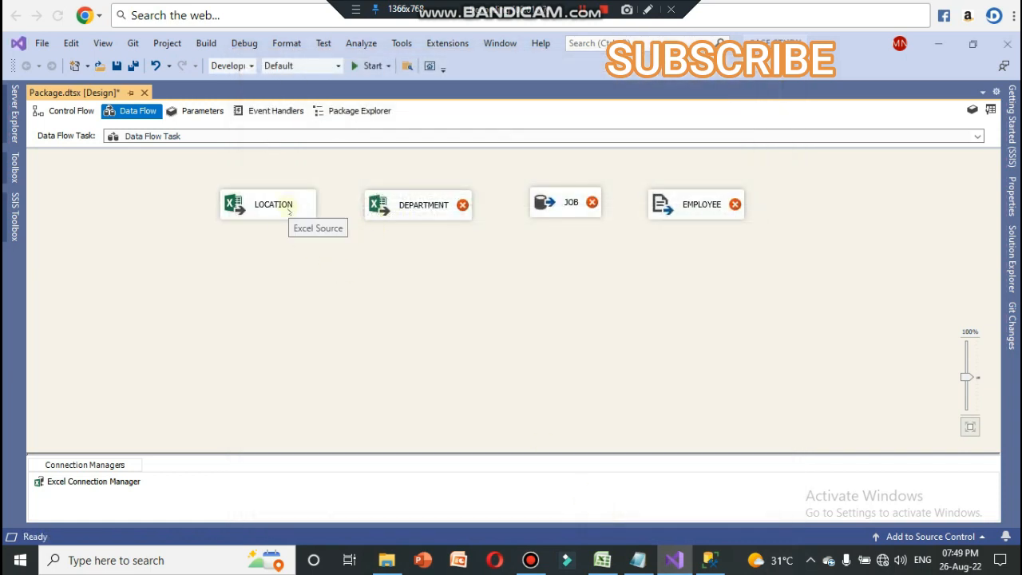
Step: Create a new Excel connection for the DEPARTMENT source to the TABLES workbook on the Desktop, with the first row as column names
double_click(424, 209)
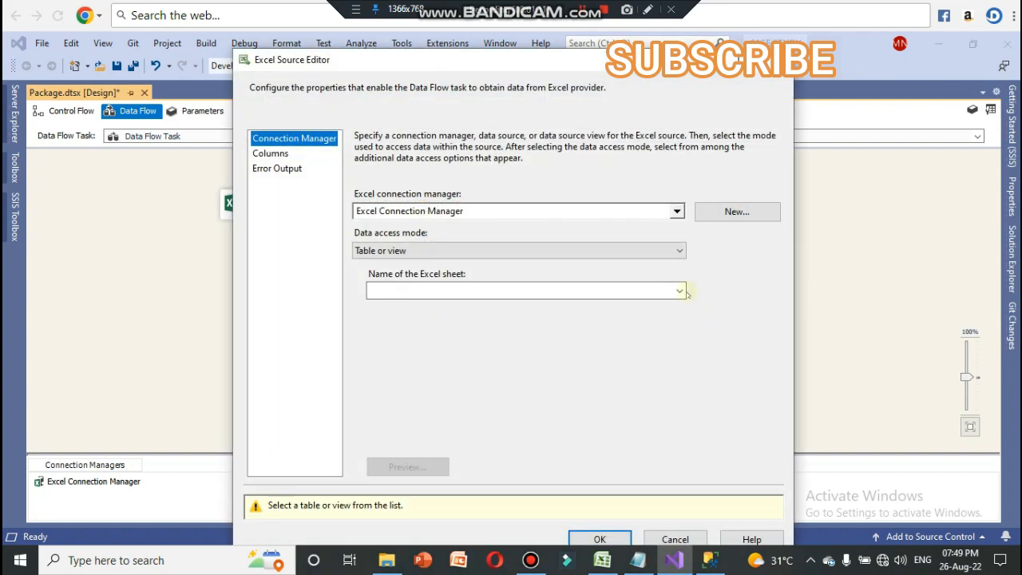
click(718, 211)
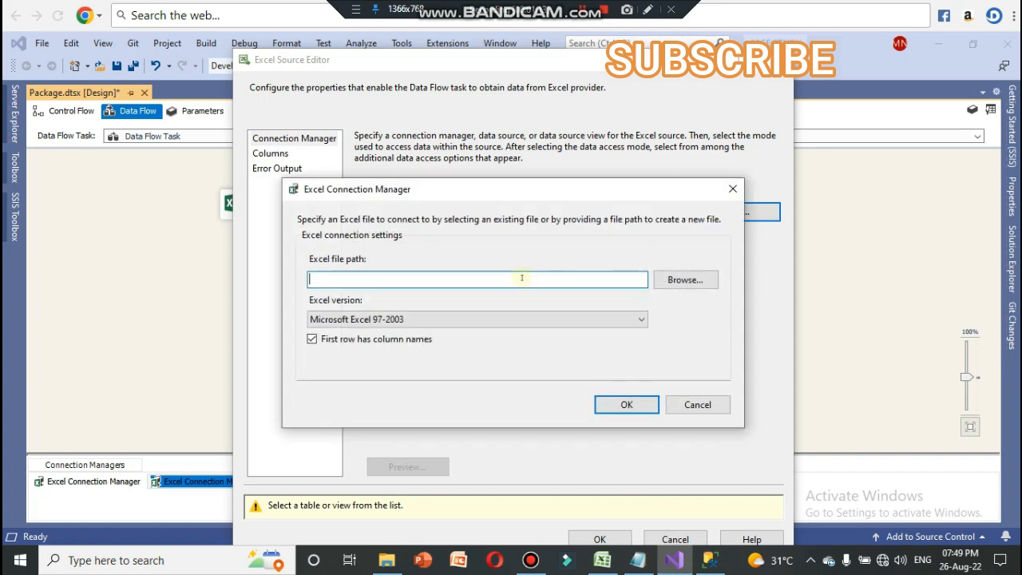
click(677, 280)
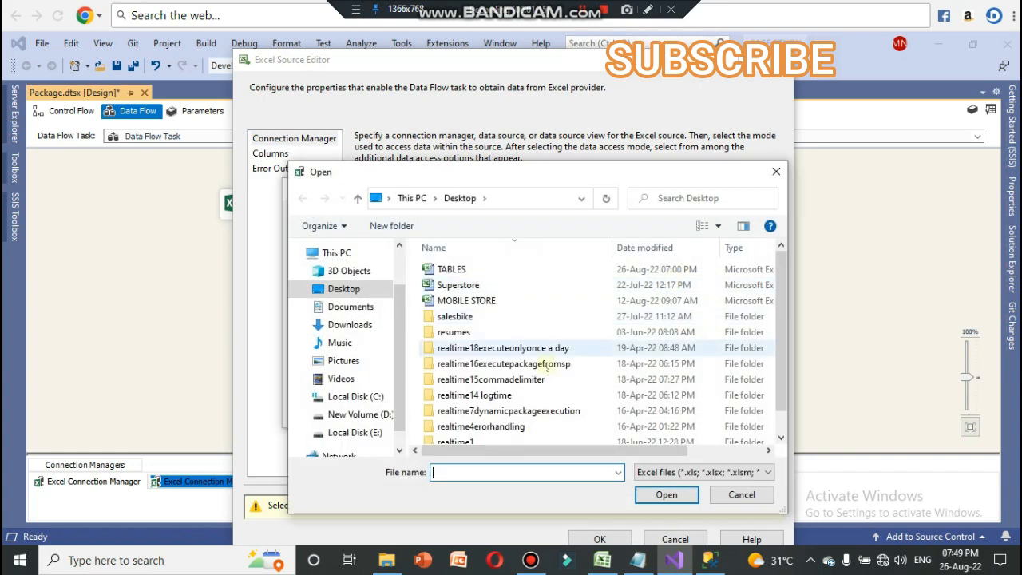
click(454, 270)
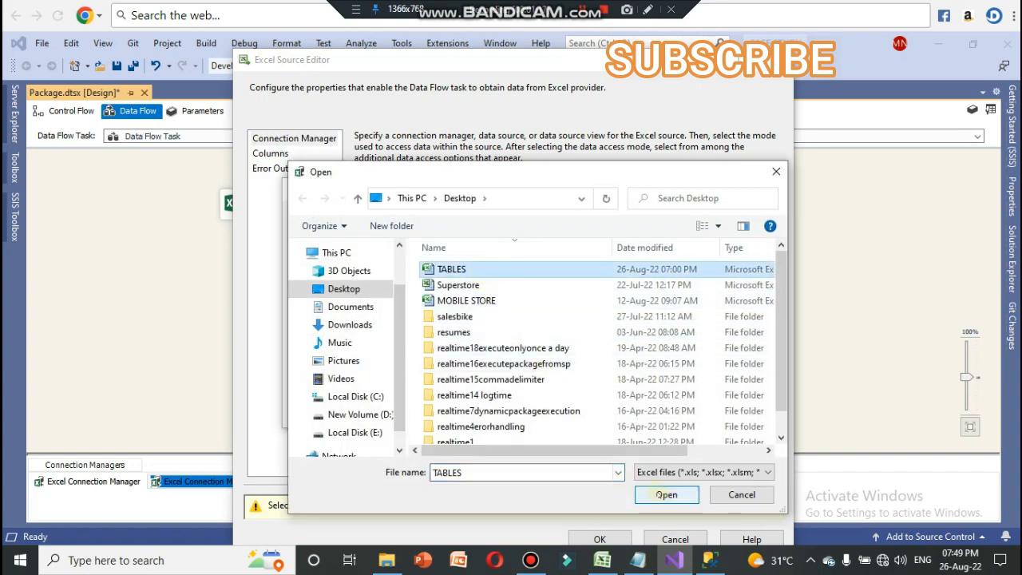
click(666, 495)
click(627, 405)
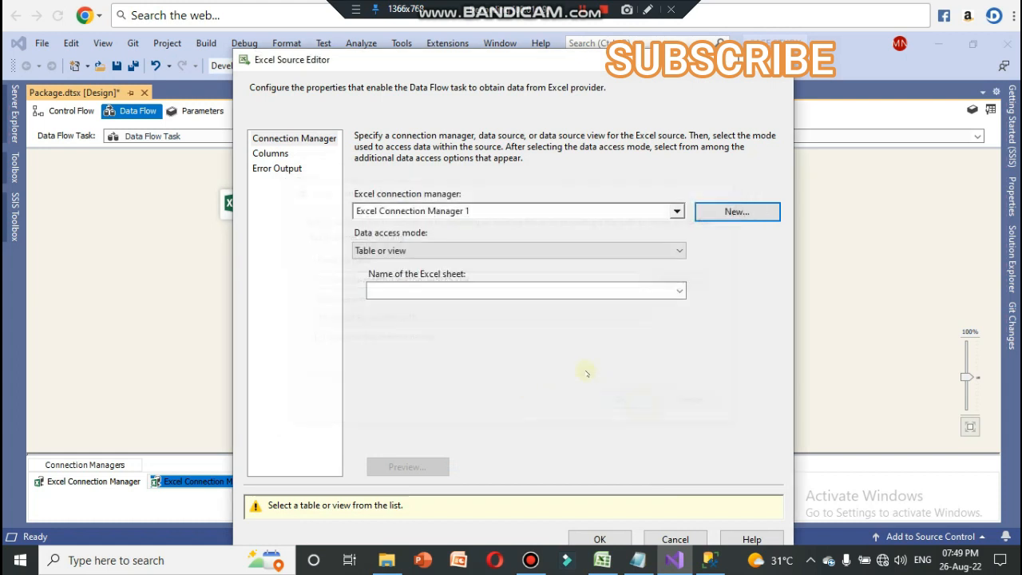
Step: Choose DEPARTMENT$ as the DEPARTMENT source's Excel sheet, preview its rows, and accept the source settings
click(679, 290)
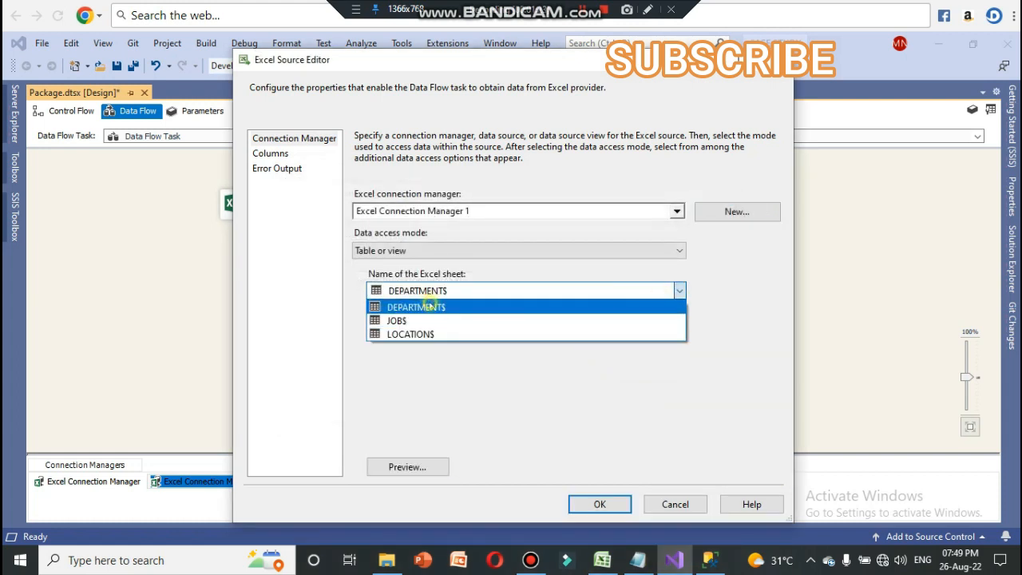
click(432, 307)
click(439, 468)
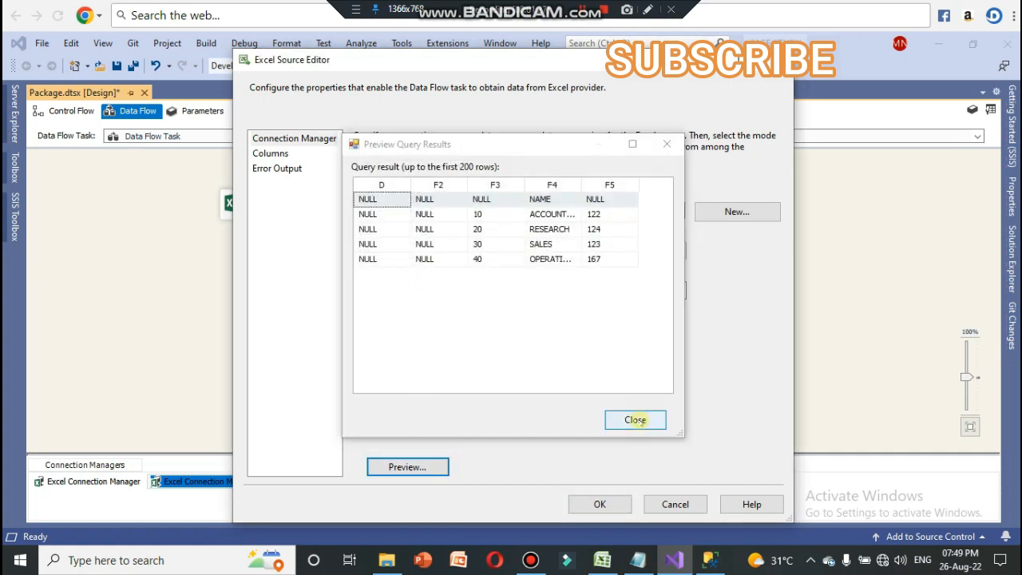
click(636, 419)
click(600, 504)
Step: View the LOCATION source's external and output columns, and accept its settings
click(261, 204)
double_click(259, 205)
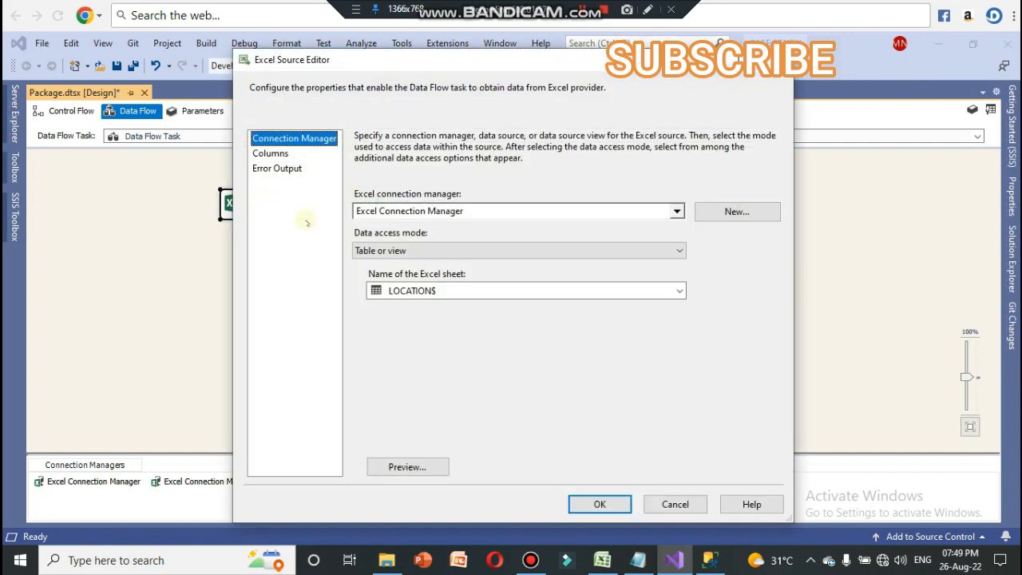
click(271, 153)
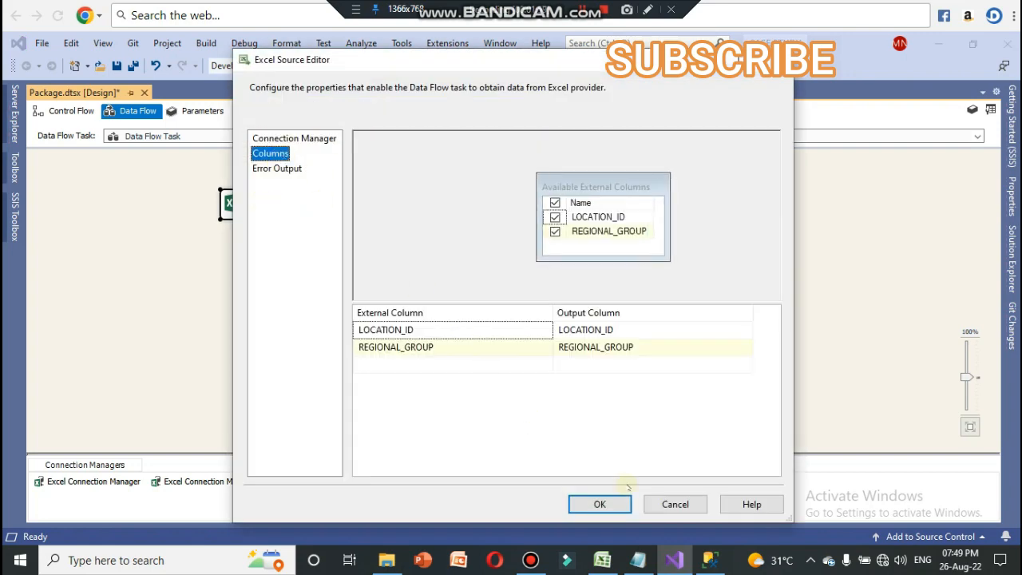
click(600, 502)
click(408, 285)
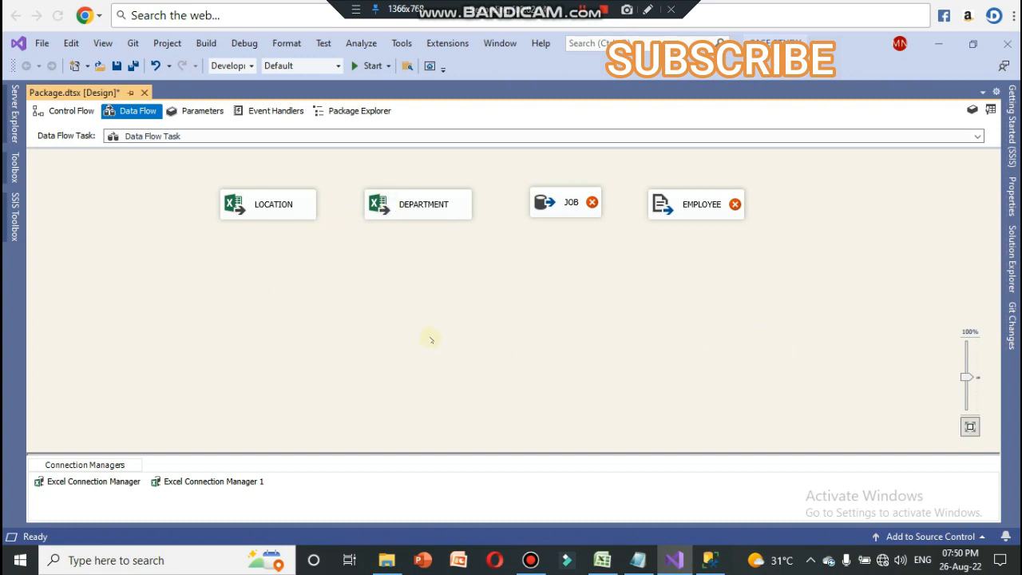
Step: Recheck the LOCATION source's column mapping, and briefly inspect the DEPARTMENT source's connection and sheet settings without changing them
click(288, 212)
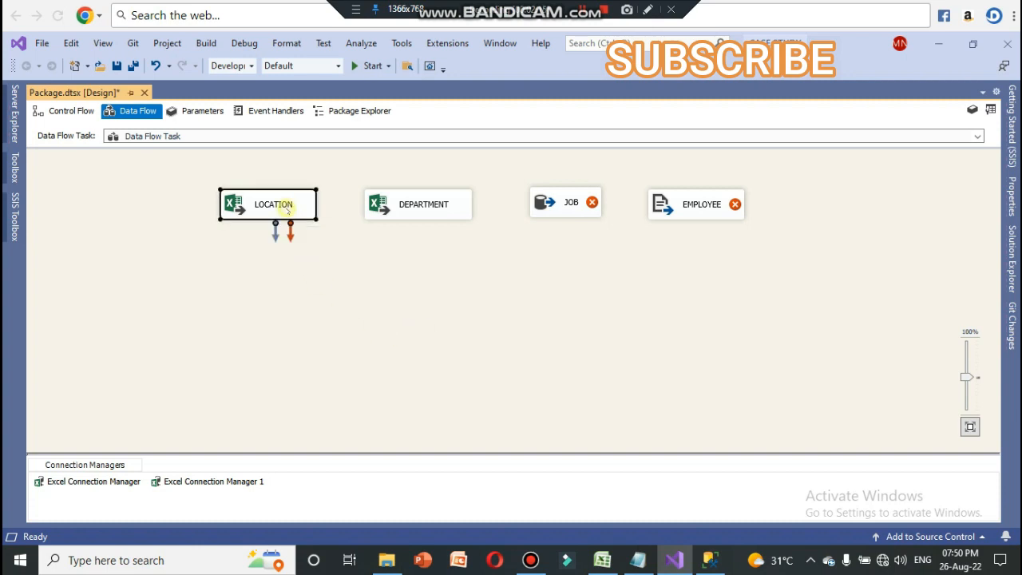
double_click(289, 209)
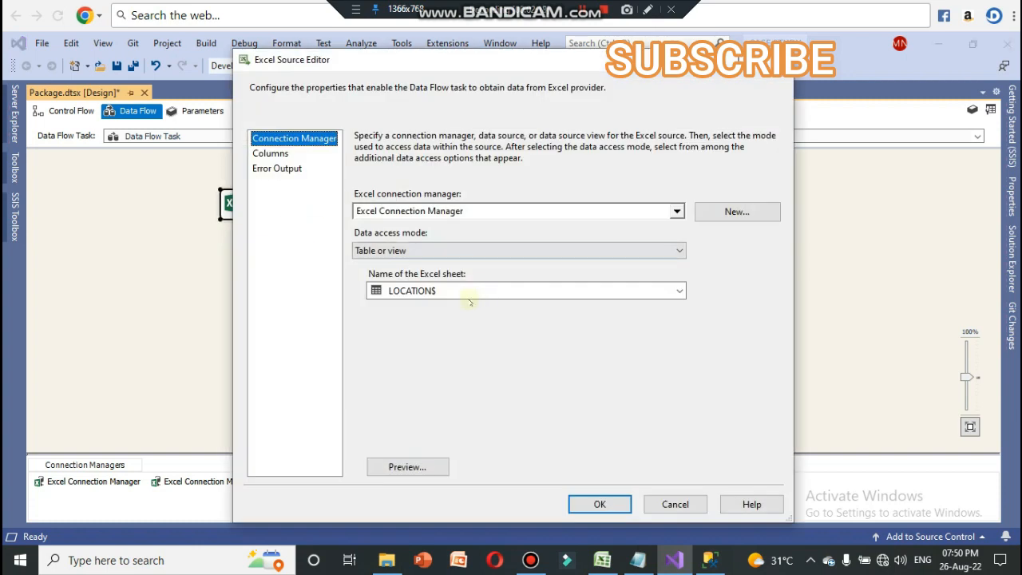
click(270, 154)
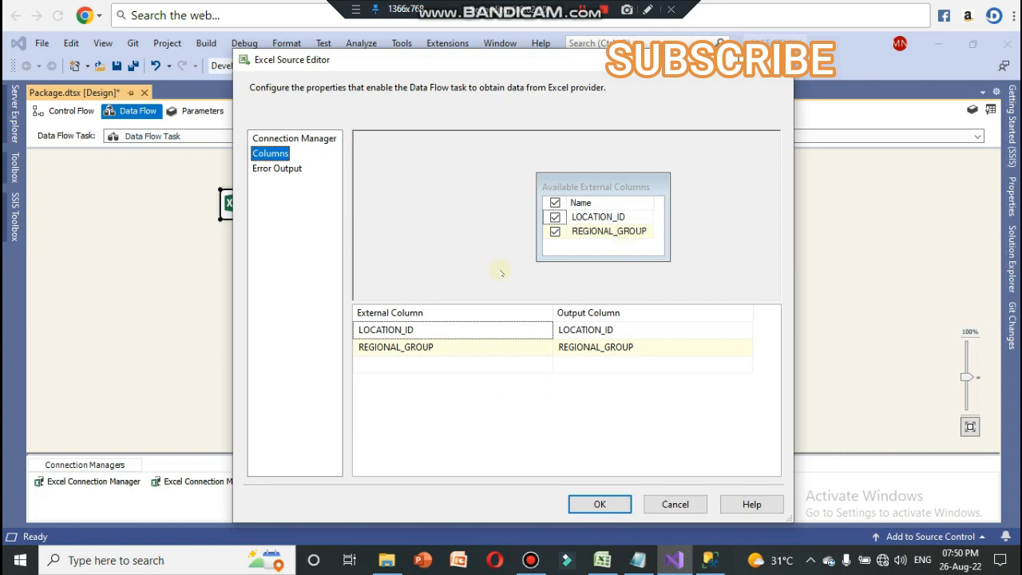
click(600, 505)
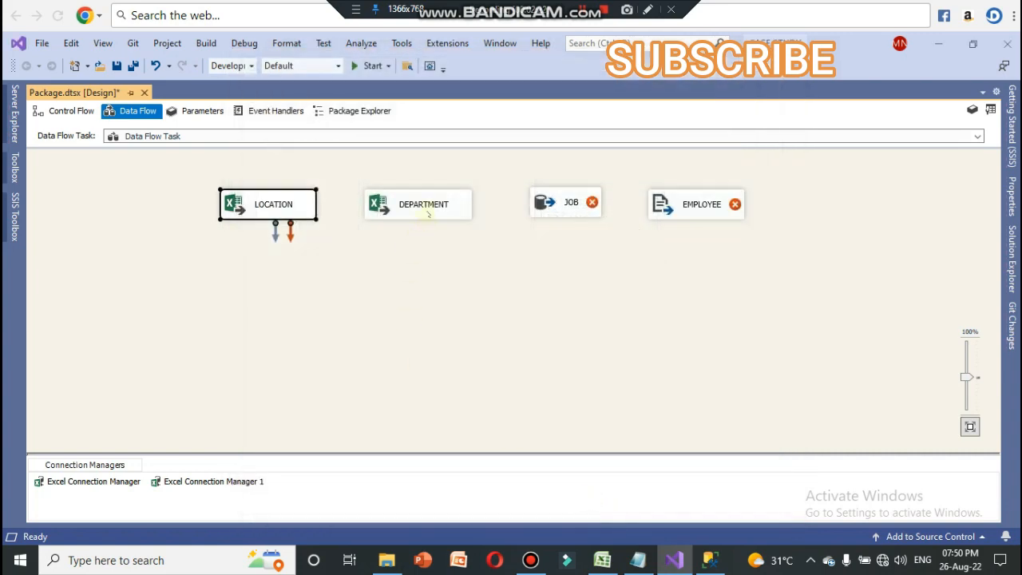
double_click(428, 212)
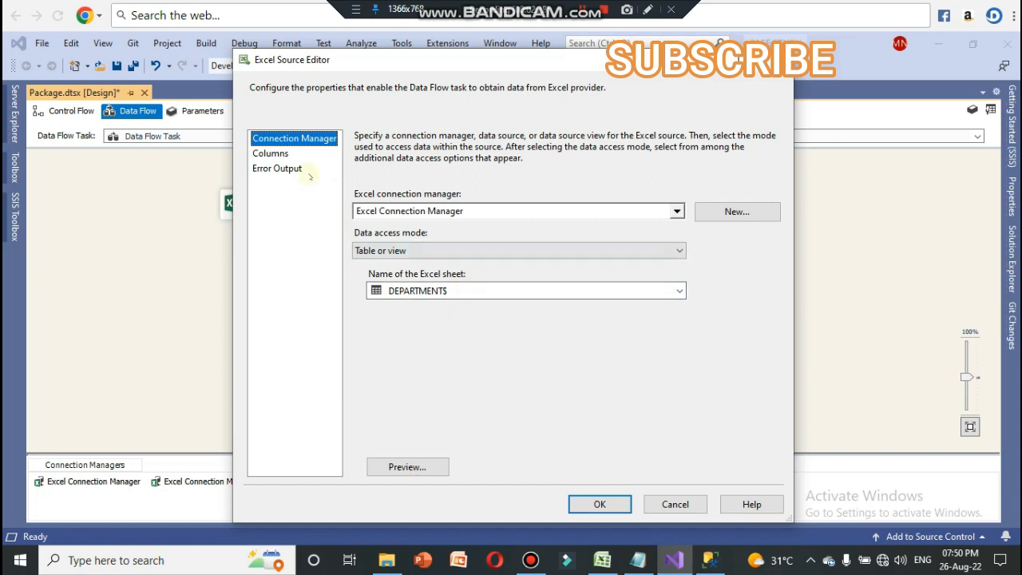
key(Escape)
Step: Rename the first Excel connection manager as LOCATION
click(83, 482)
right_click(84, 484)
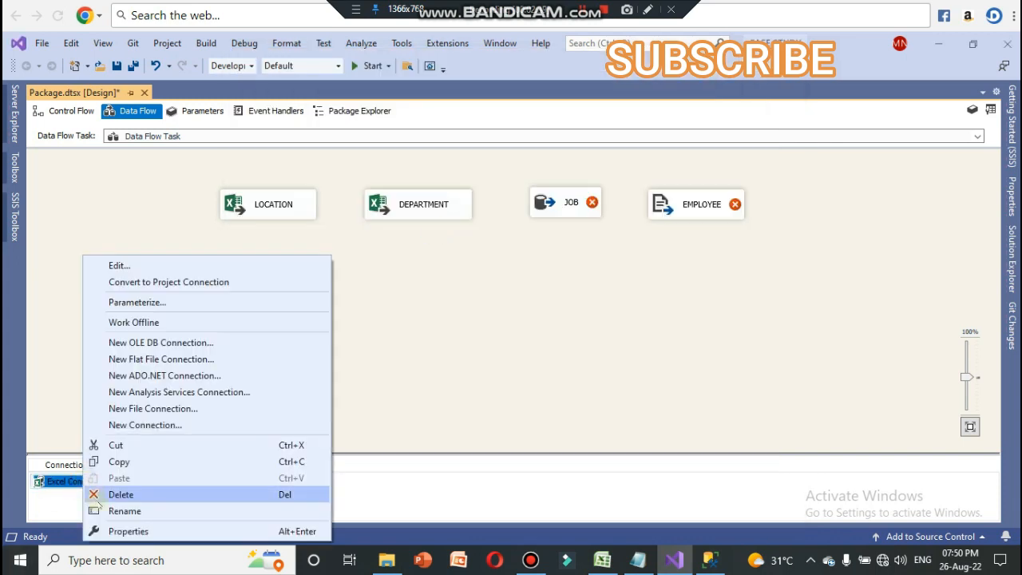
click(101, 510)
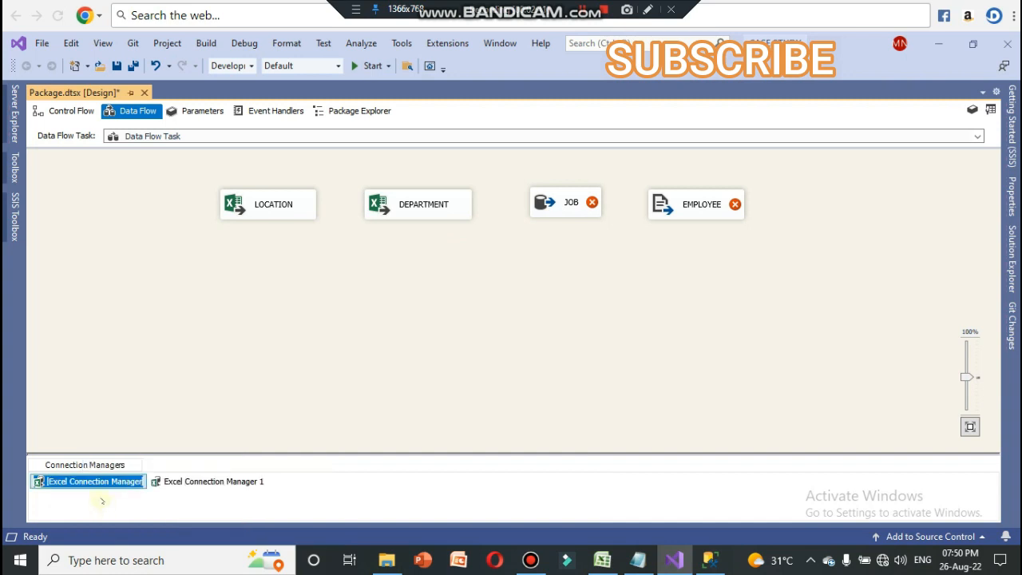
text(LOCATION)
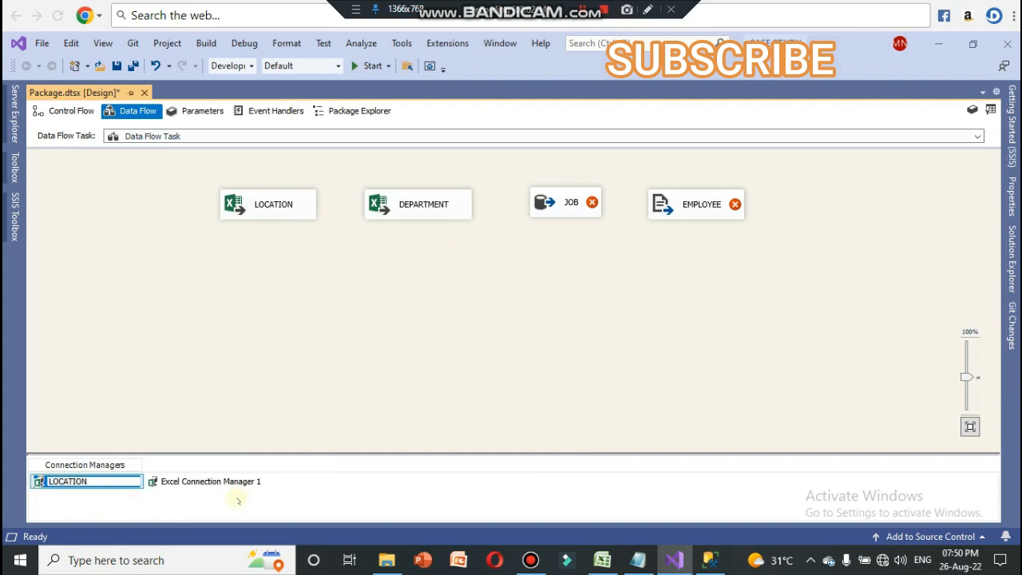
key(Return)
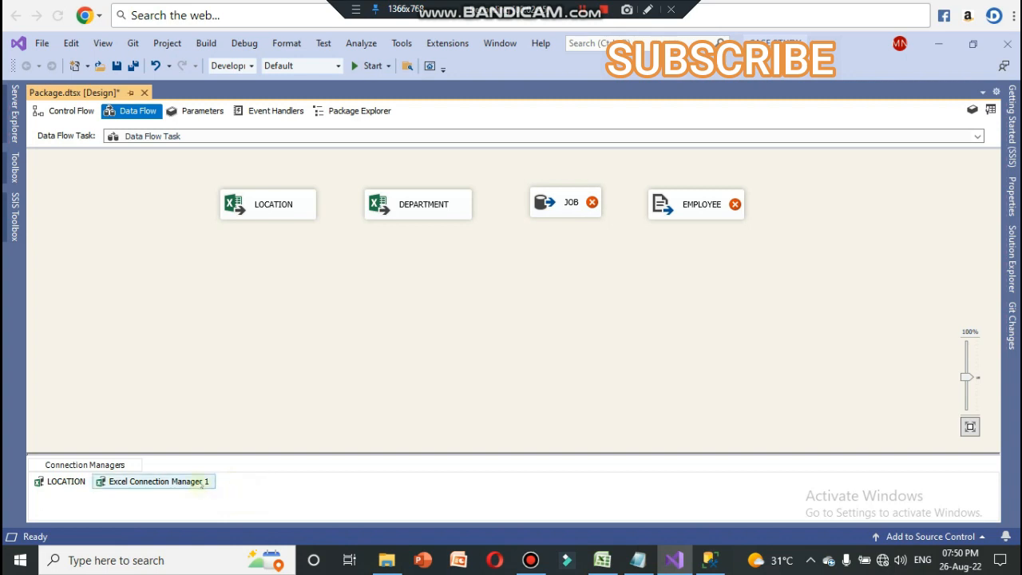
Step: Rename Excel Connection Manager 1 as DEPARTMENT
click(198, 483)
right_click(198, 483)
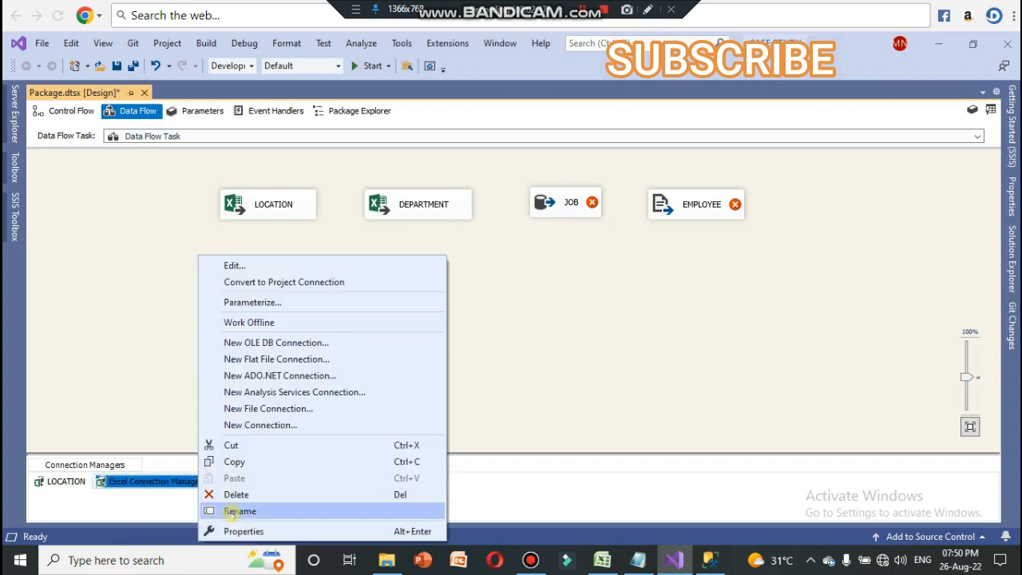
click(234, 511)
text(DEPA)
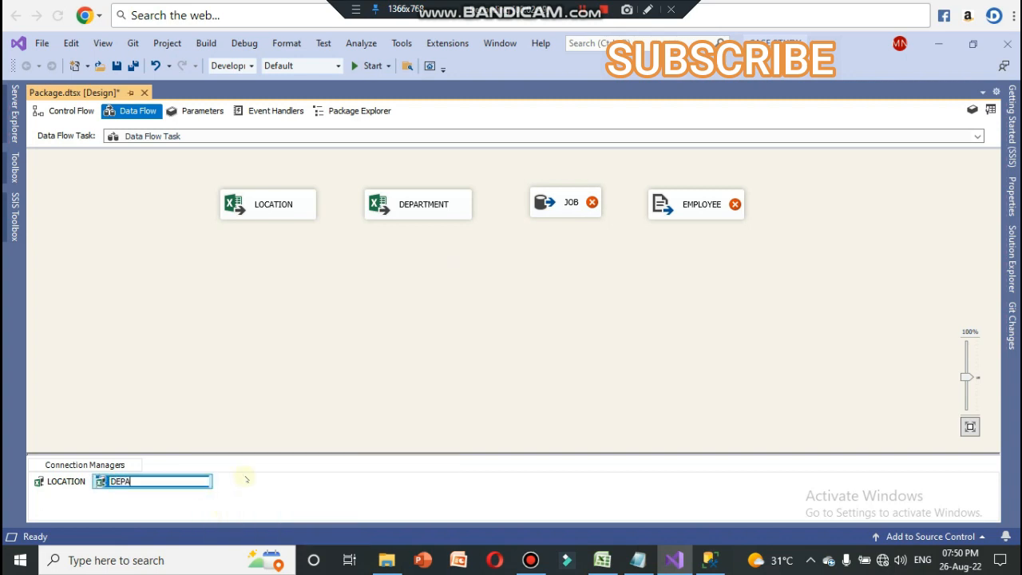
text(RTMENT)
click(374, 384)
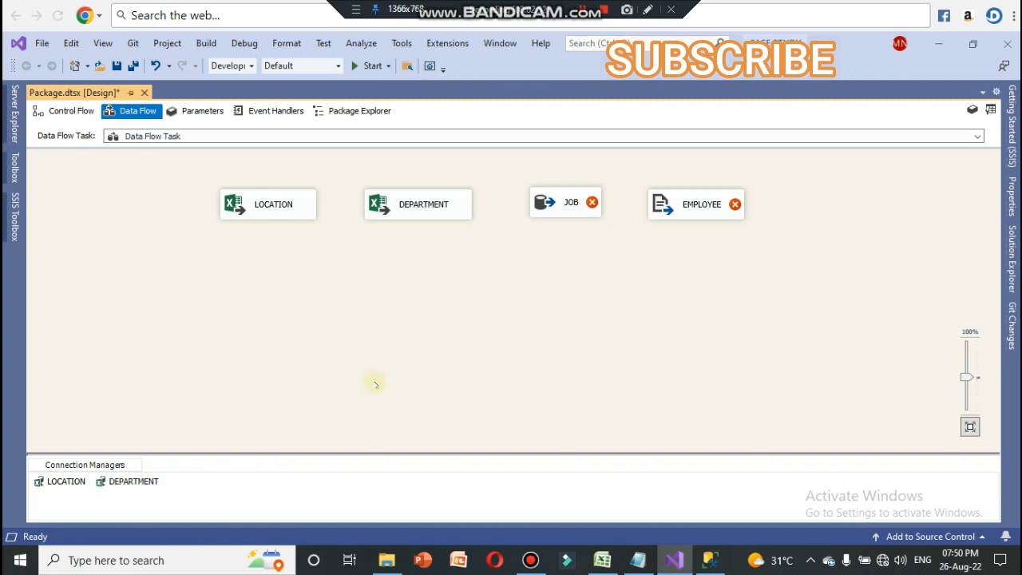
Step: Start a new OLE DB connection for the JOB source, with "." as the server name and CASE STUDY DB as the database
click(570, 210)
double_click(570, 209)
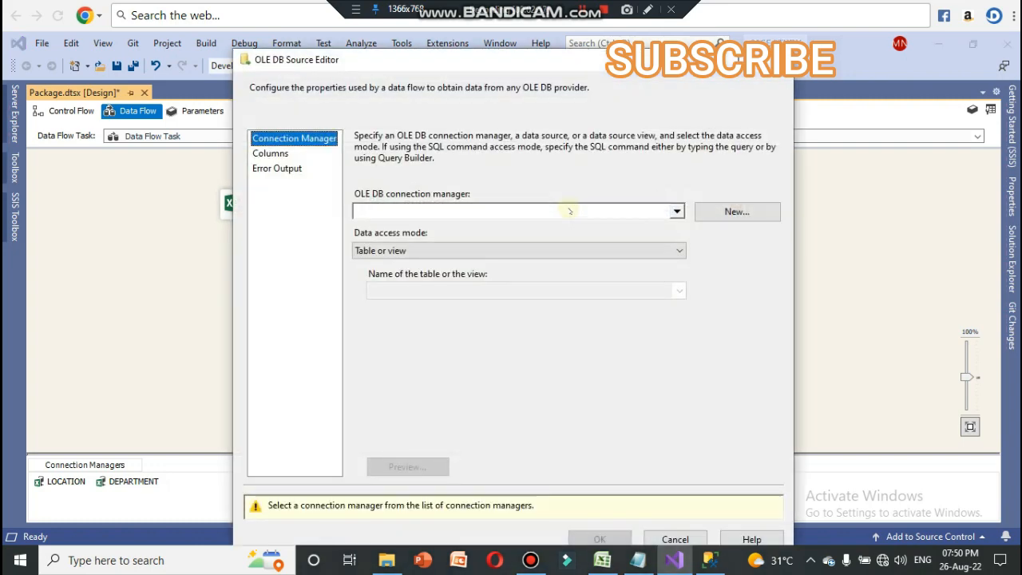
click(710, 214)
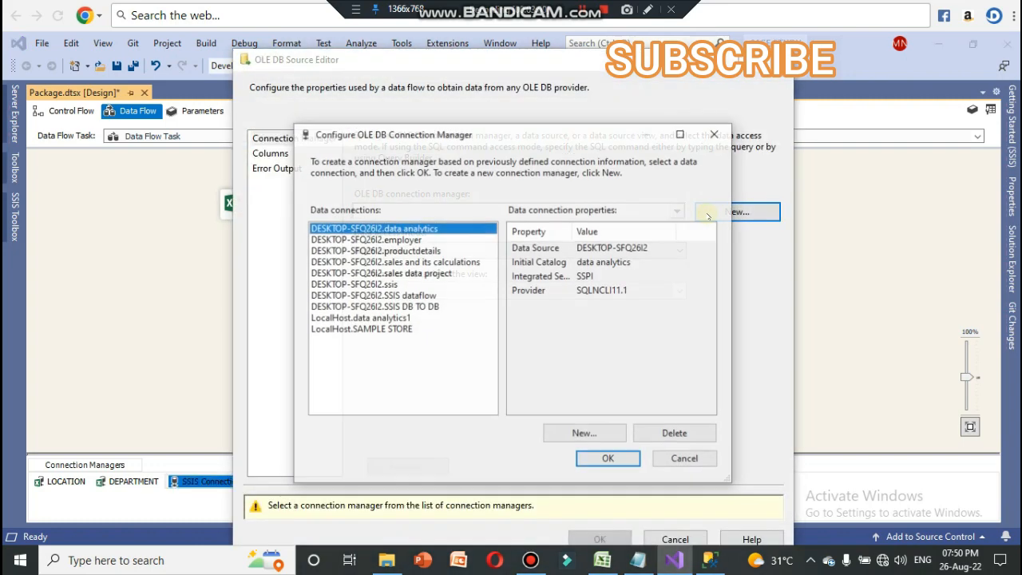
click(587, 436)
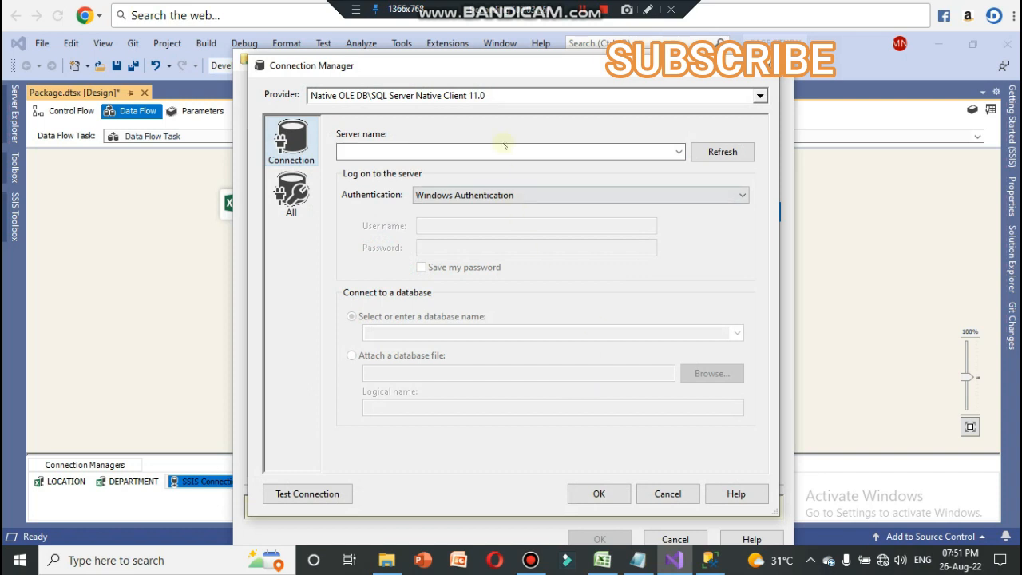
click(505, 146)
text(.)
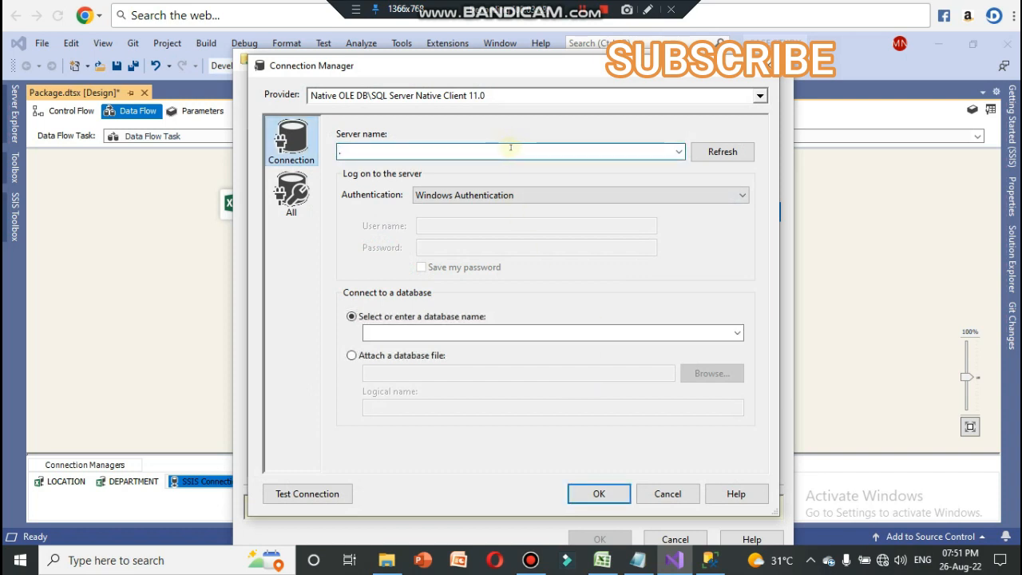
click(737, 332)
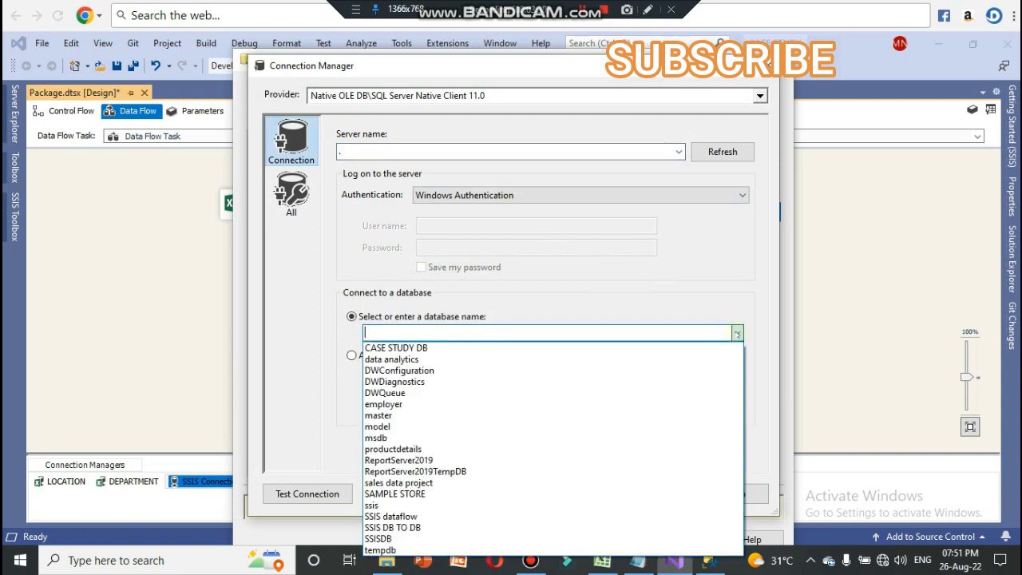
click(511, 346)
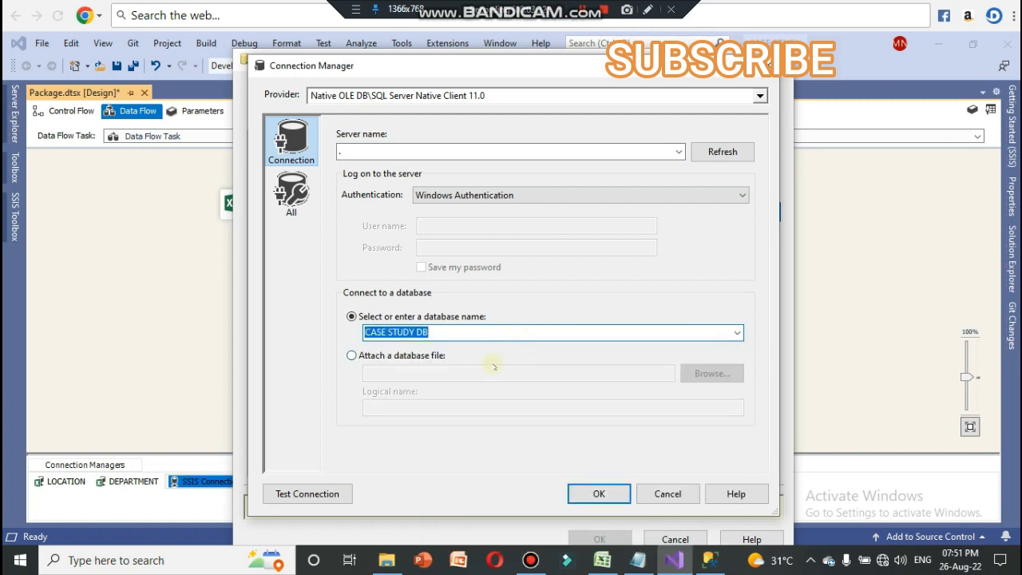
Step: Test the connection to CASE STUDY DB and assign it as the JOB source's OLE DB connection manager
click(307, 493)
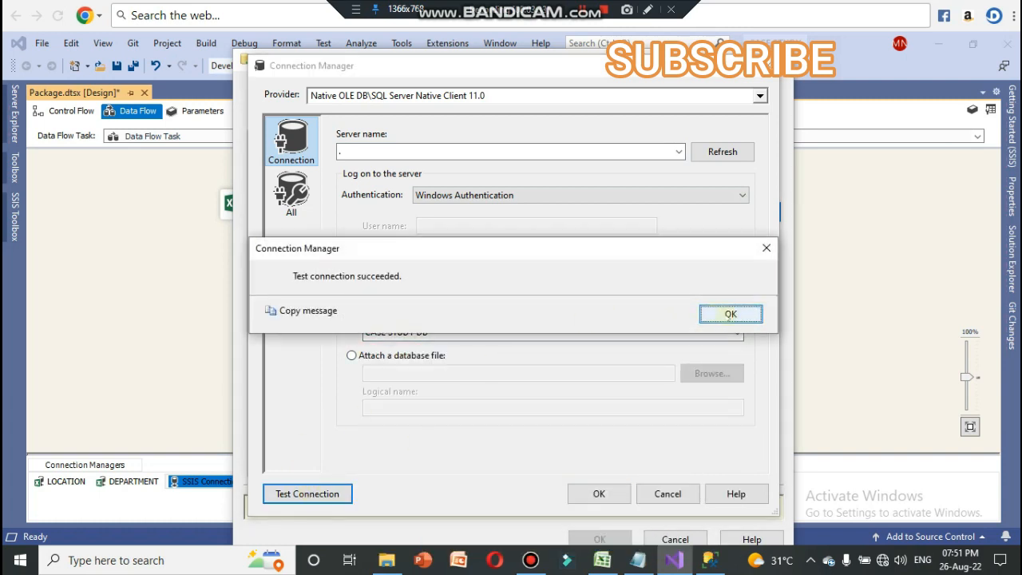
click(731, 314)
click(599, 493)
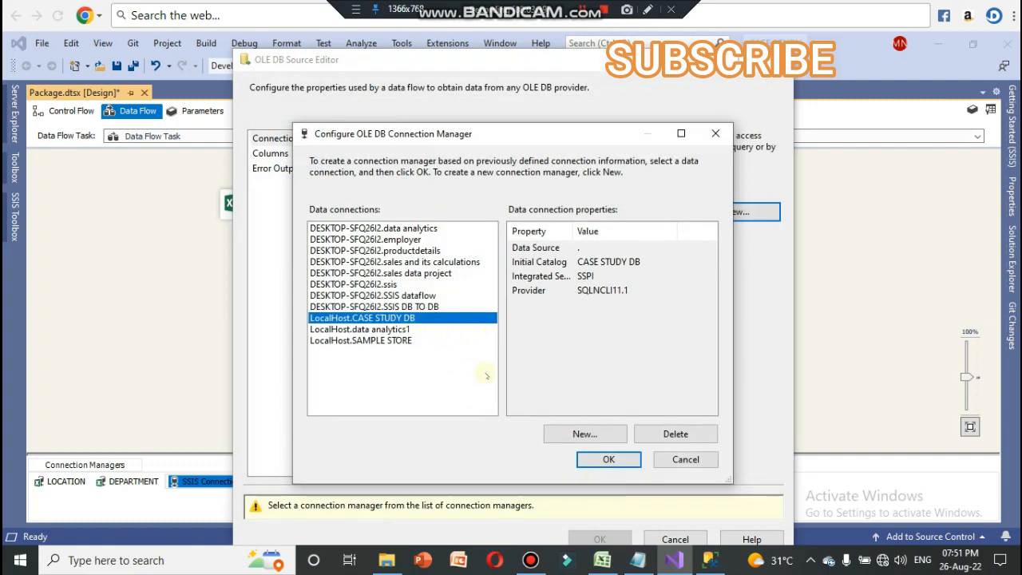
click(609, 459)
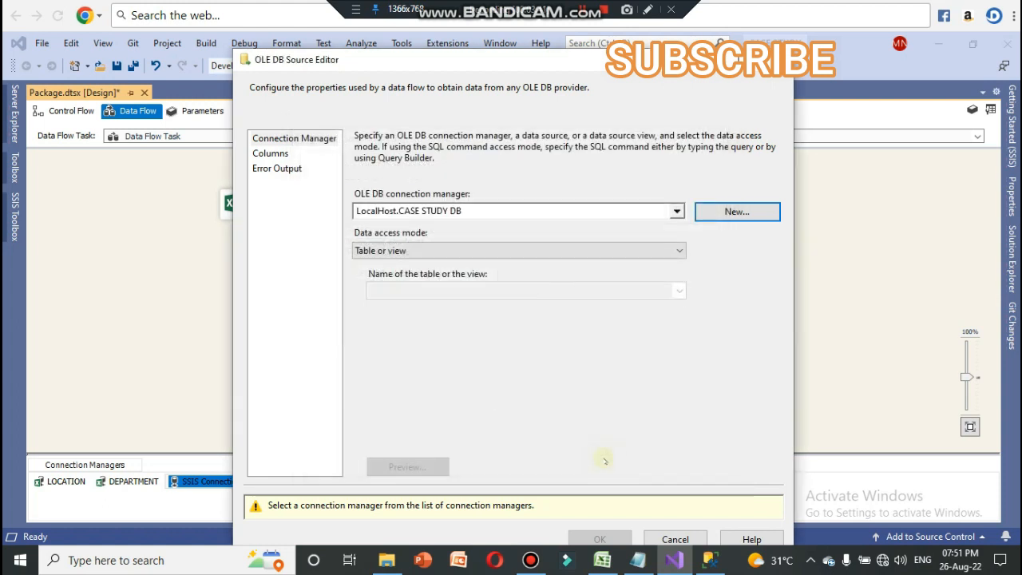
Step: Keep the JOB source's data access mode at Table or view and select the [dbo].[JOB] table
click(607, 254)
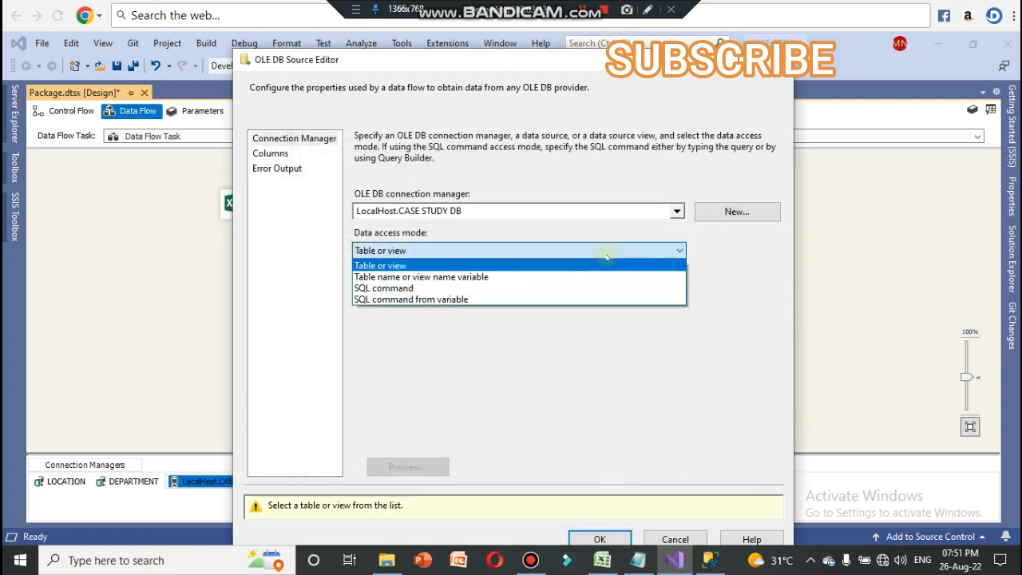
click(607, 256)
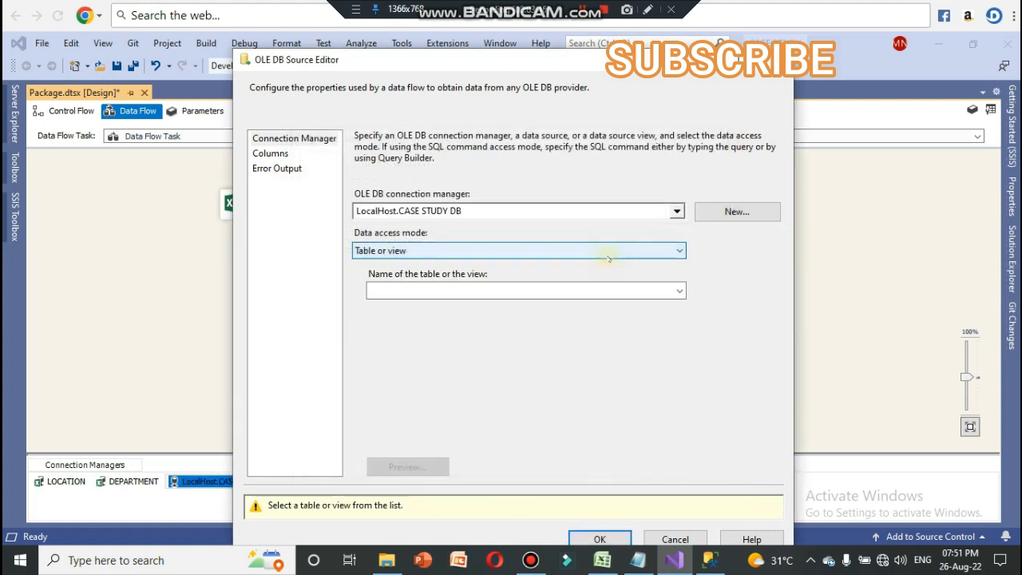
click(679, 291)
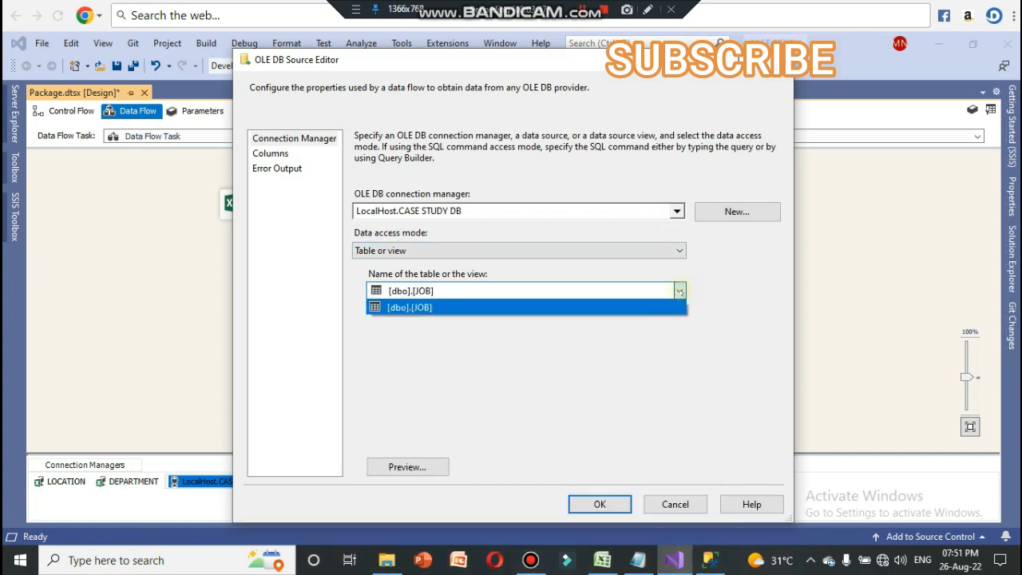
click(448, 310)
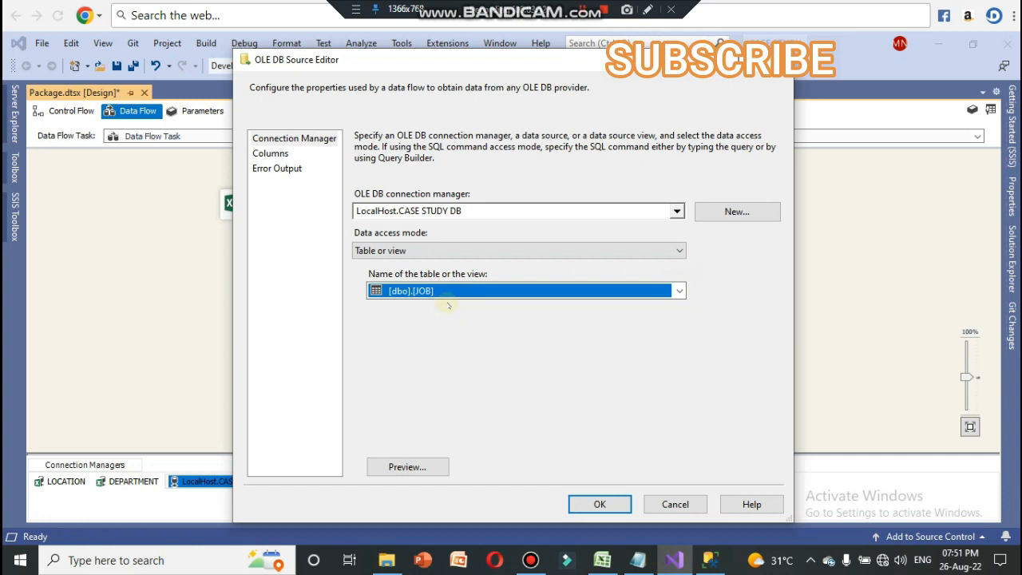
Step: Preview the JOB table's rows, check its column mapping, and accept the JOB source configuration
click(434, 466)
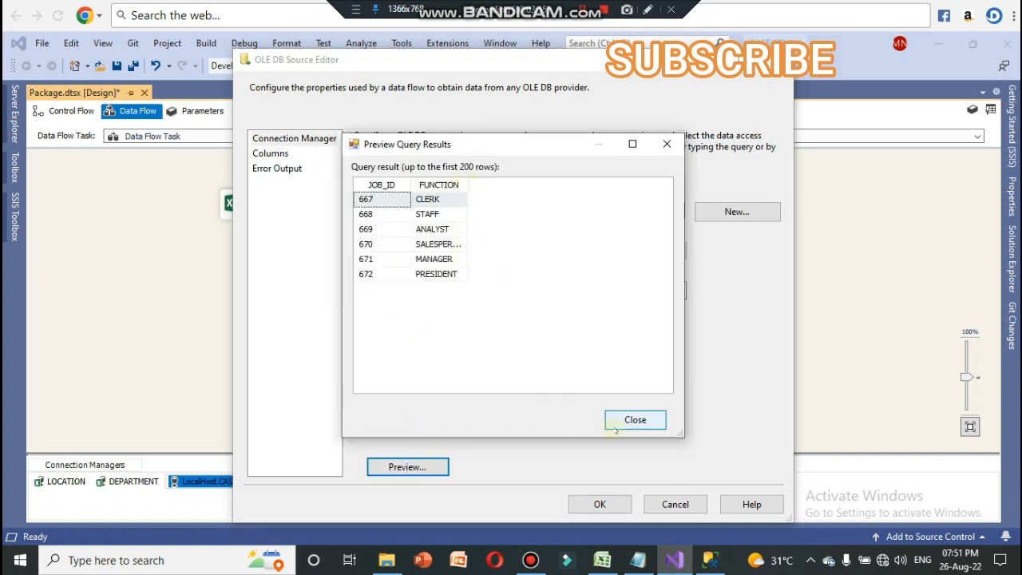
click(635, 419)
click(288, 154)
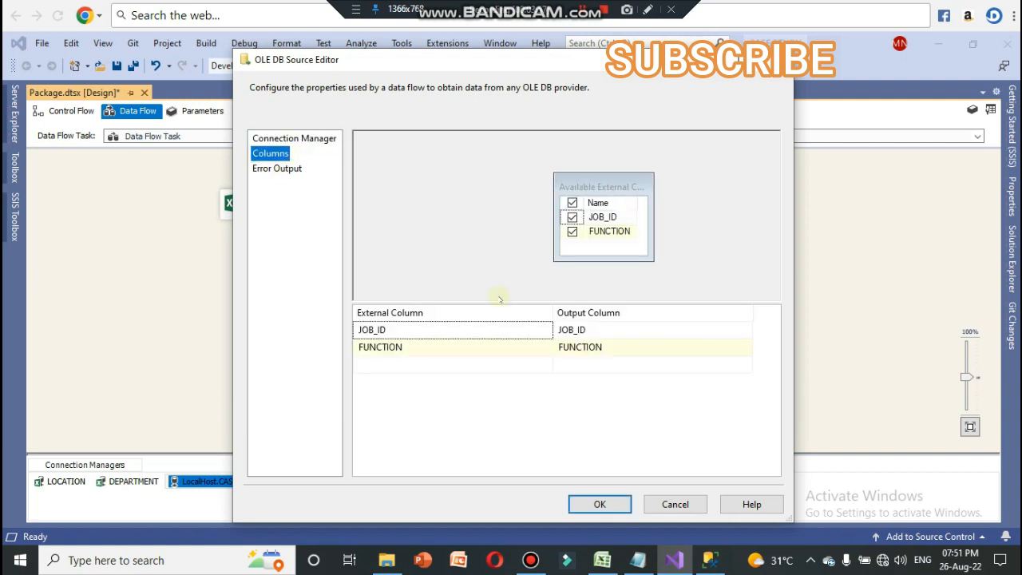
click(606, 504)
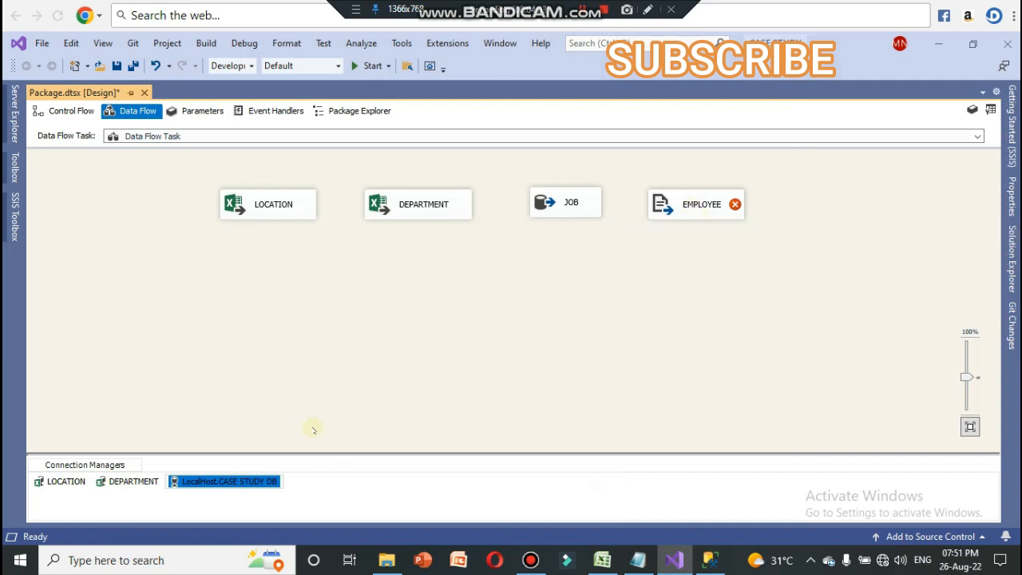
right_click(226, 482)
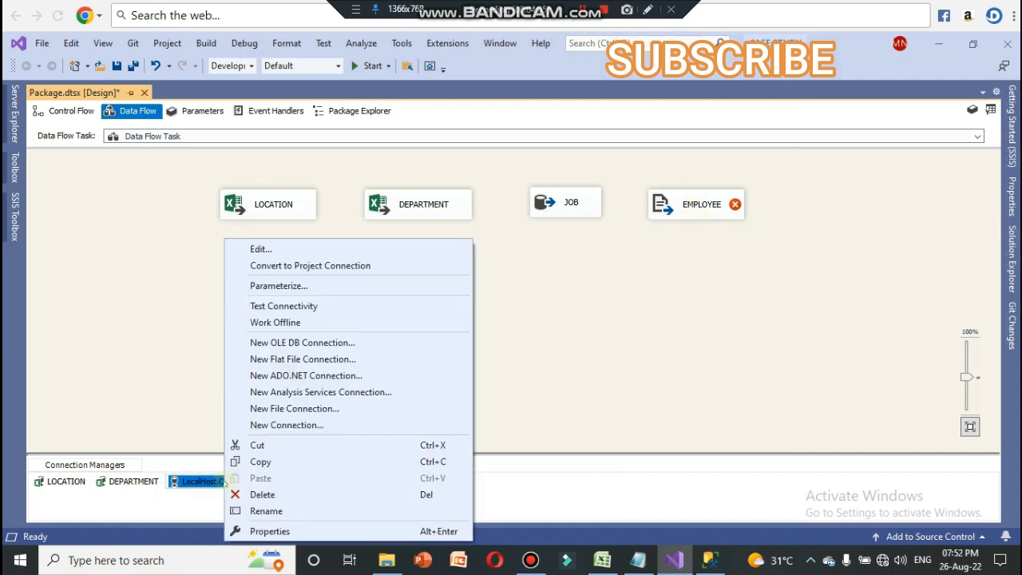
click(266, 511)
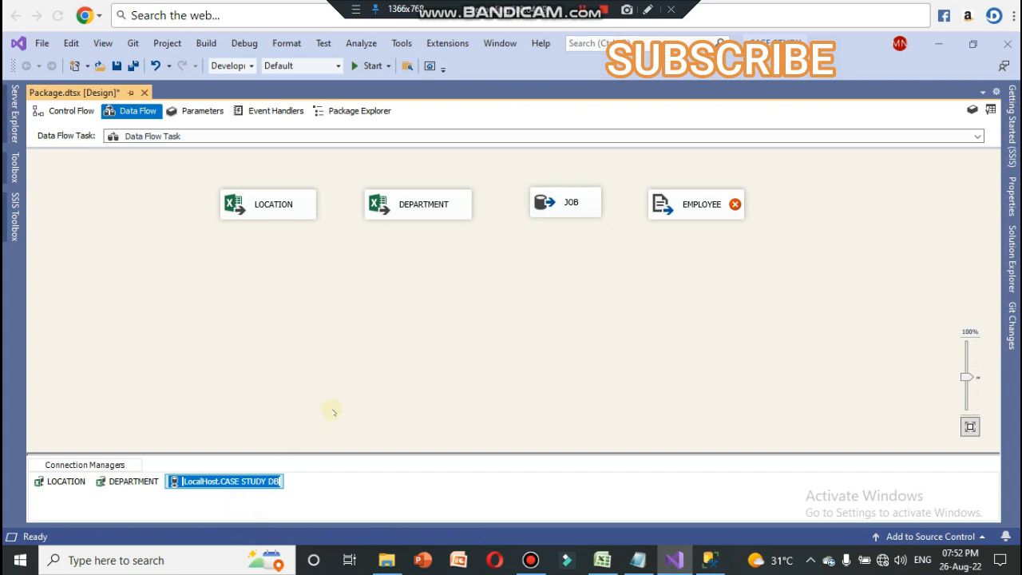
click(341, 379)
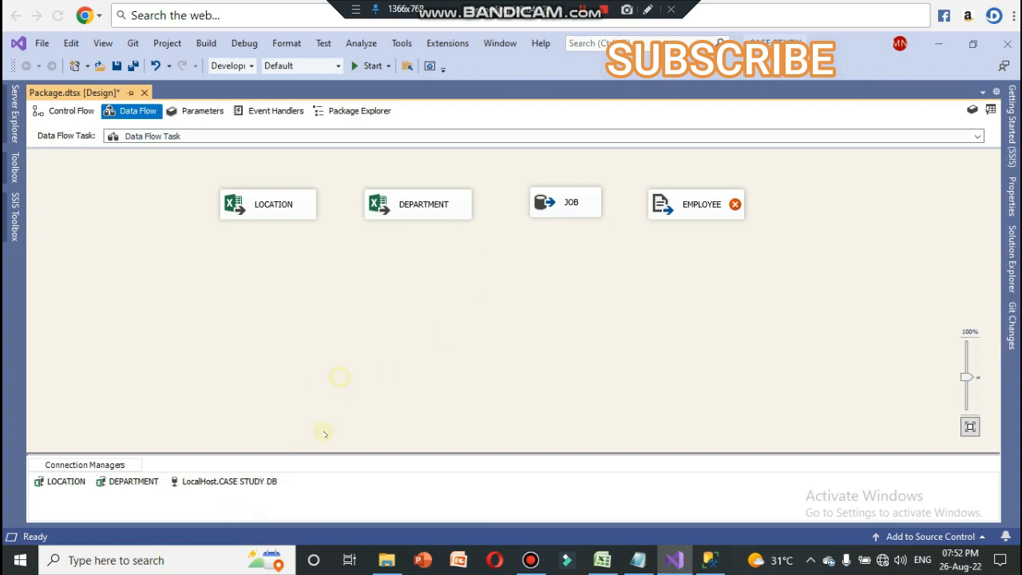
Step: Glance at the EMPLOYEE text file, and start a new flat file connection for the EMPLOYEE source with a name beginning "EMPLO"
mouse_move(704, 210)
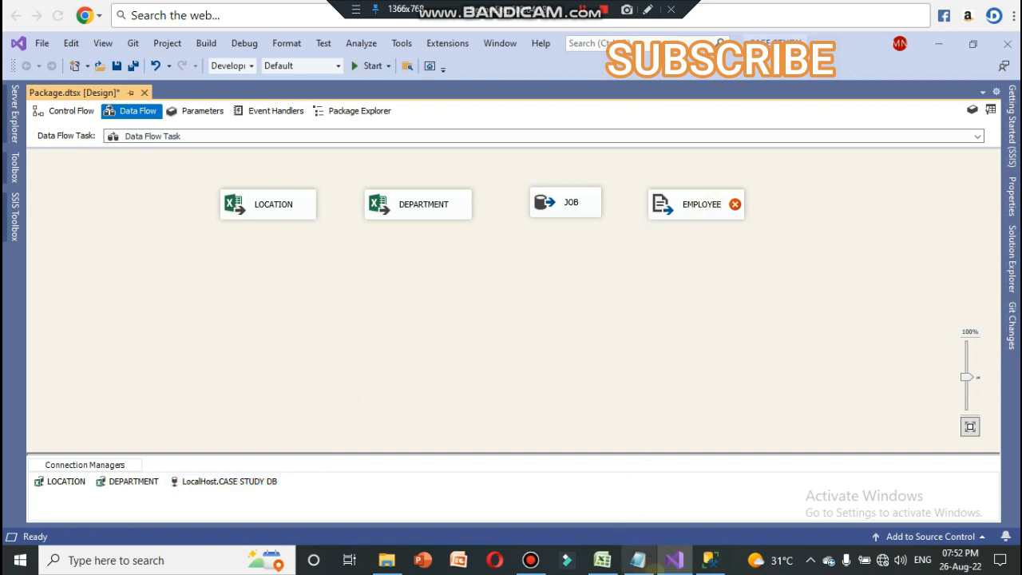
click(637, 560)
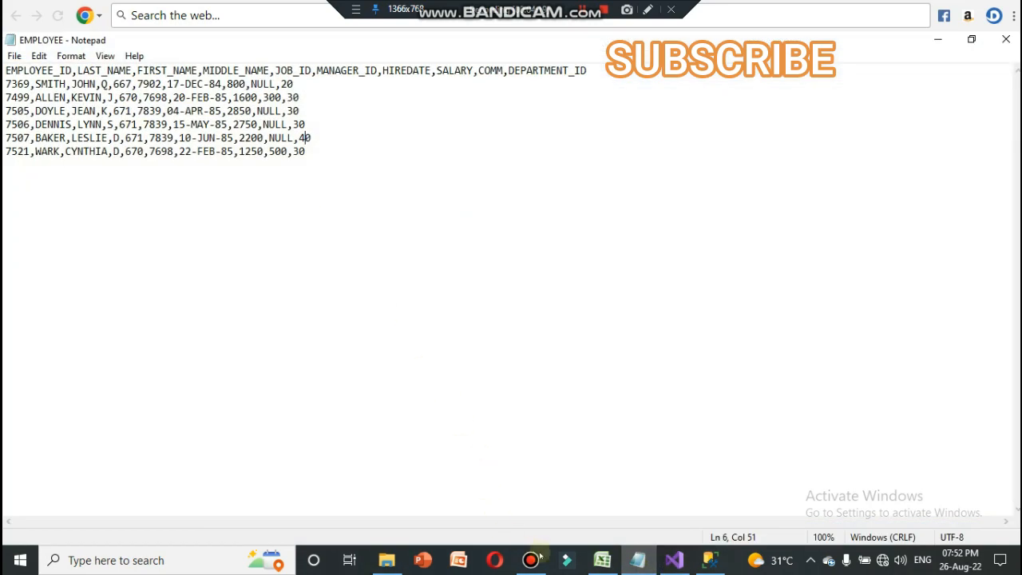
click(637, 560)
double_click(702, 204)
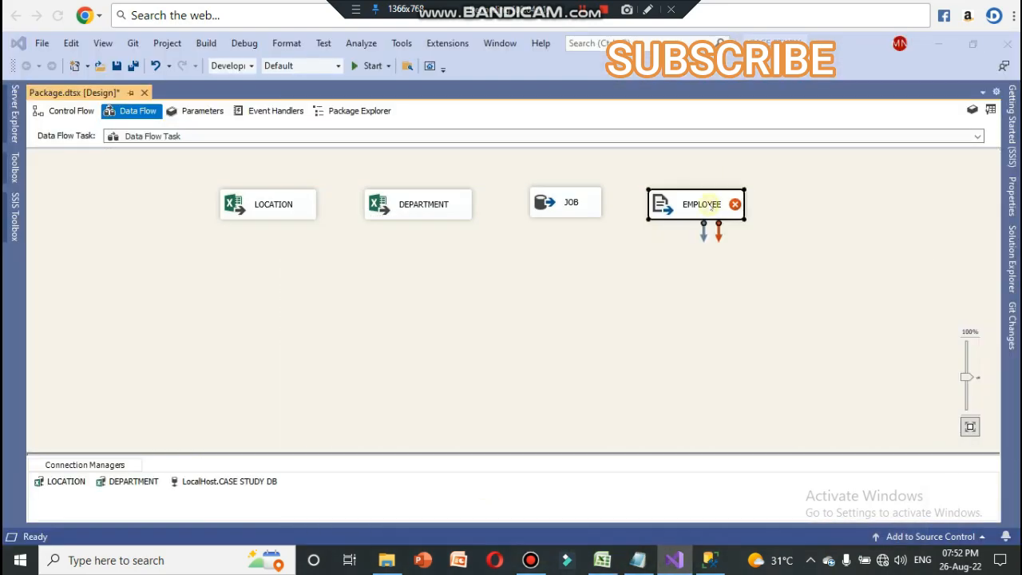
click(745, 165)
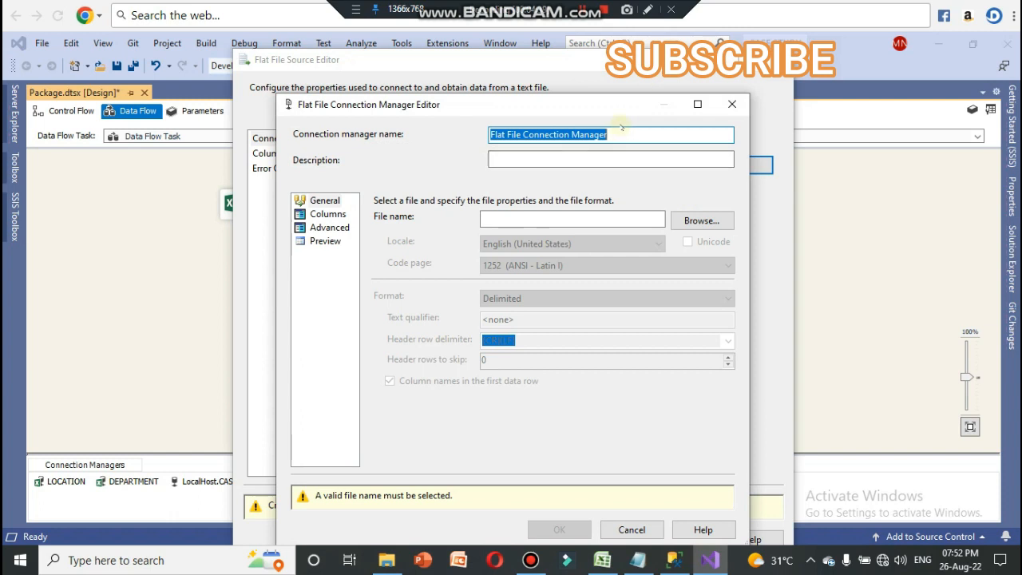
text(EMPLO)
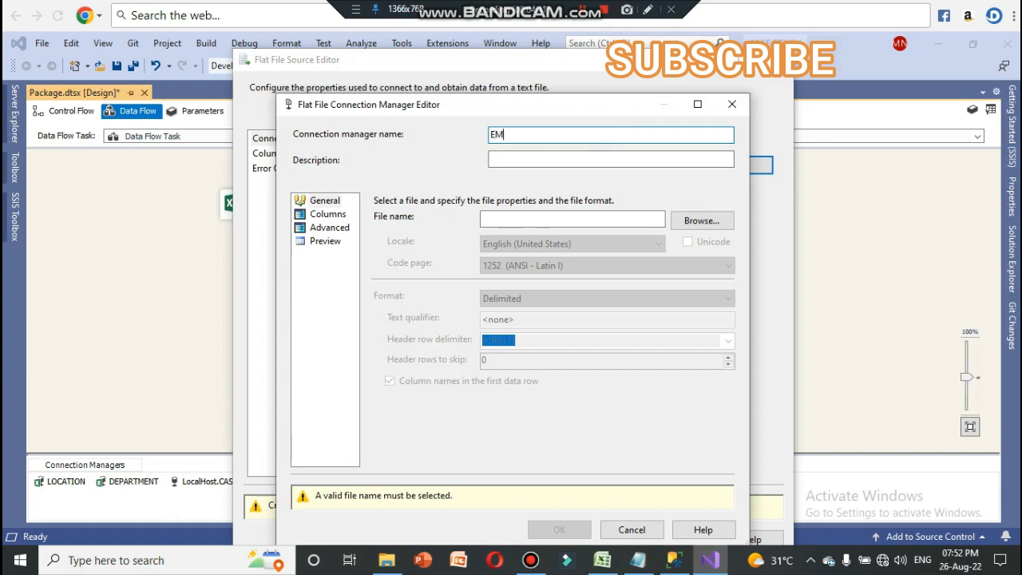
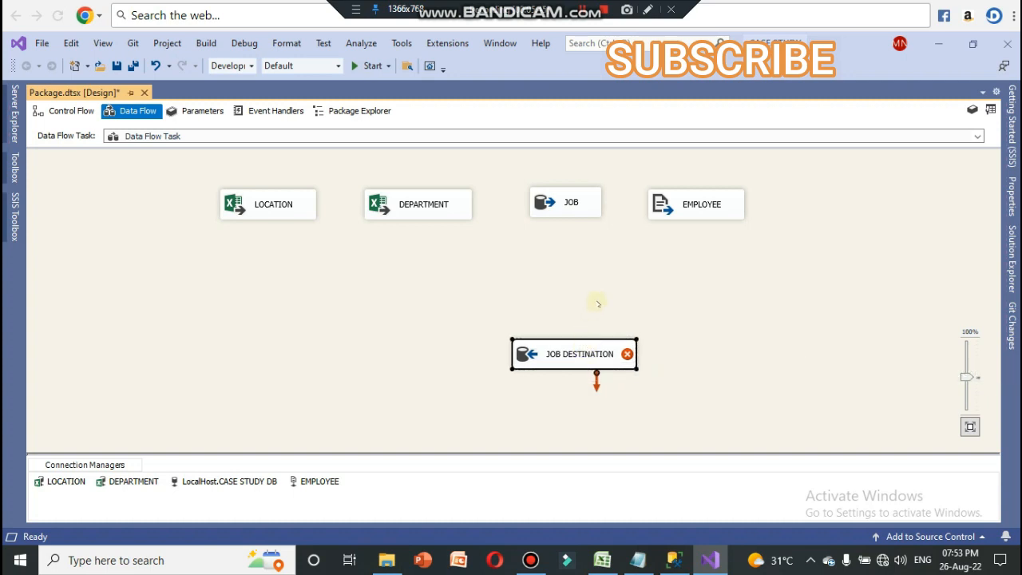
Step: Connect the JOB source's output to JOB DESTINATION and keep the destination's data access mode at Table or view - fast load
click(565, 213)
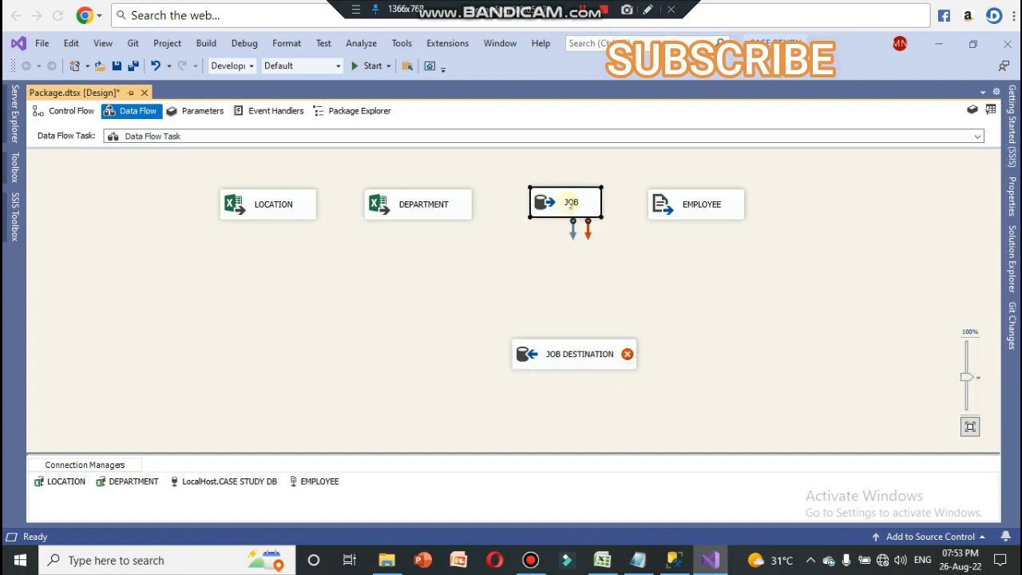
drag(572, 234, 573, 352)
double_click(581, 352)
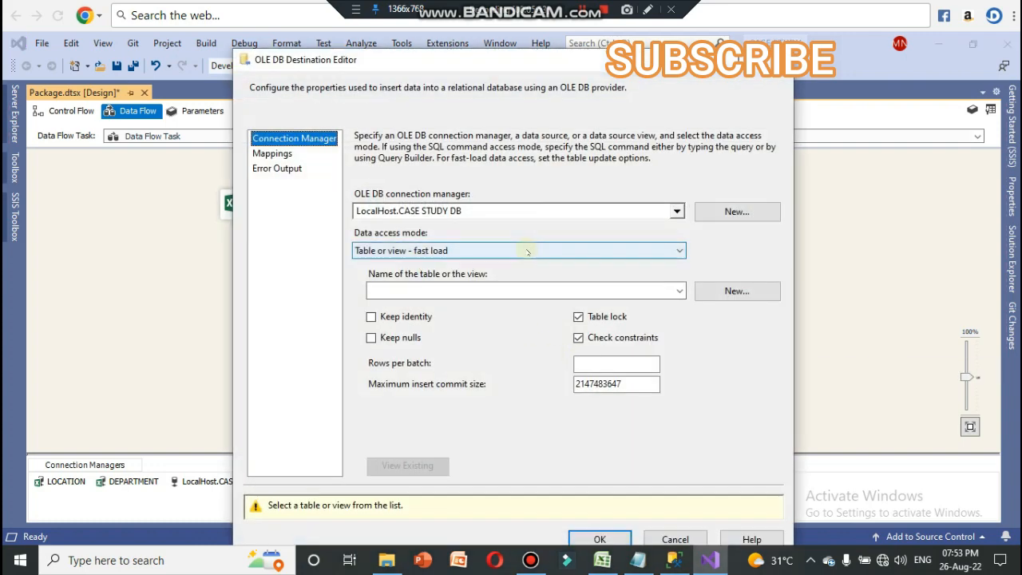
click(529, 251)
click(533, 249)
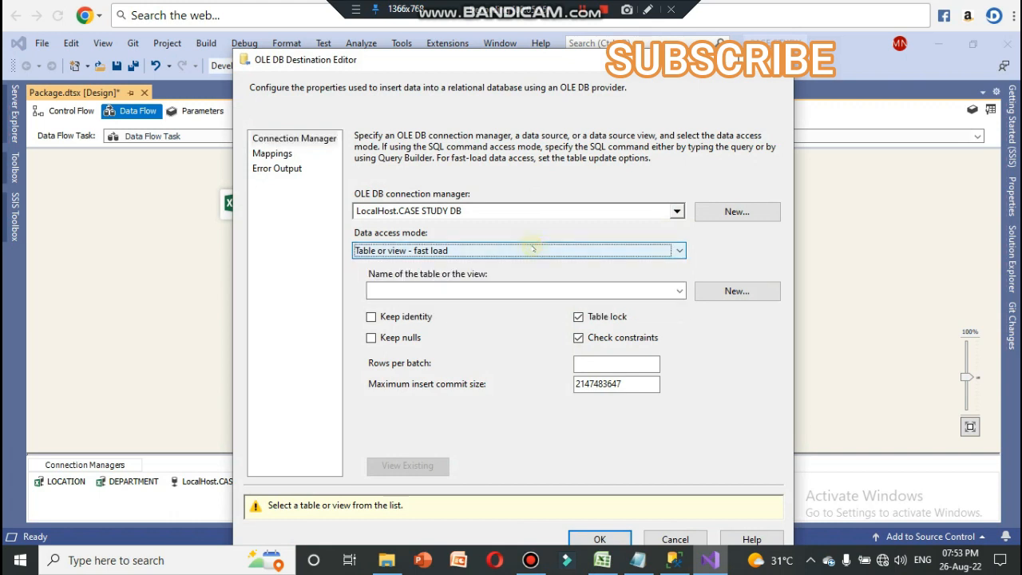
Step: Create a new [JOB DESTINATION] table with JOB_ID int and FUNCTION varchar(15) as the JOB destination's target table
click(677, 293)
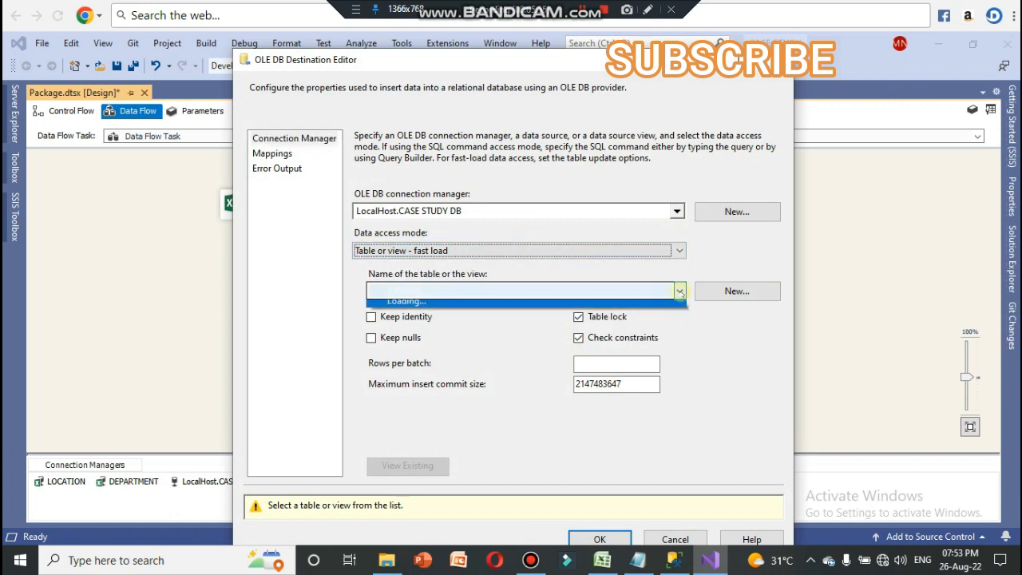
click(678, 292)
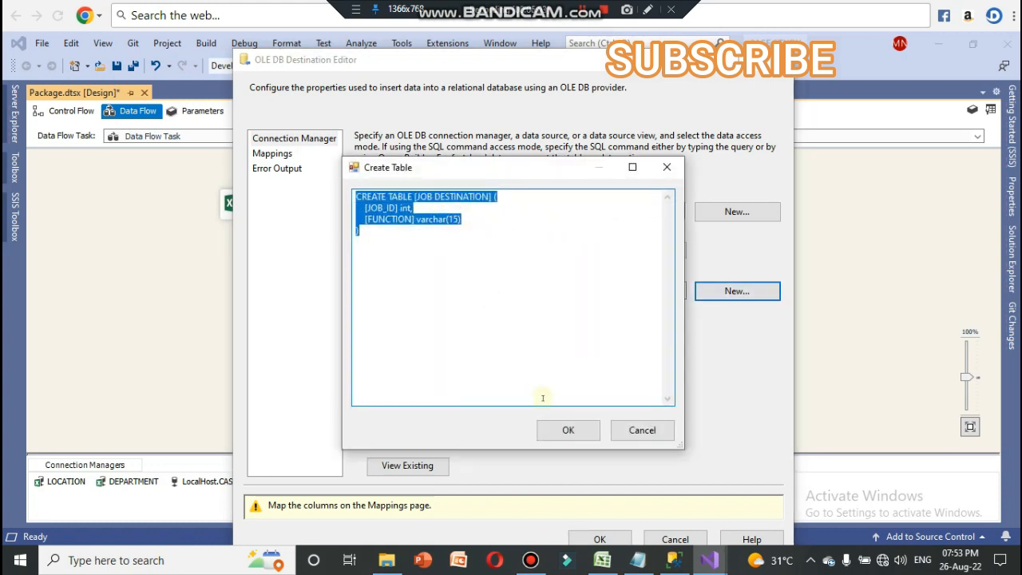
click(560, 431)
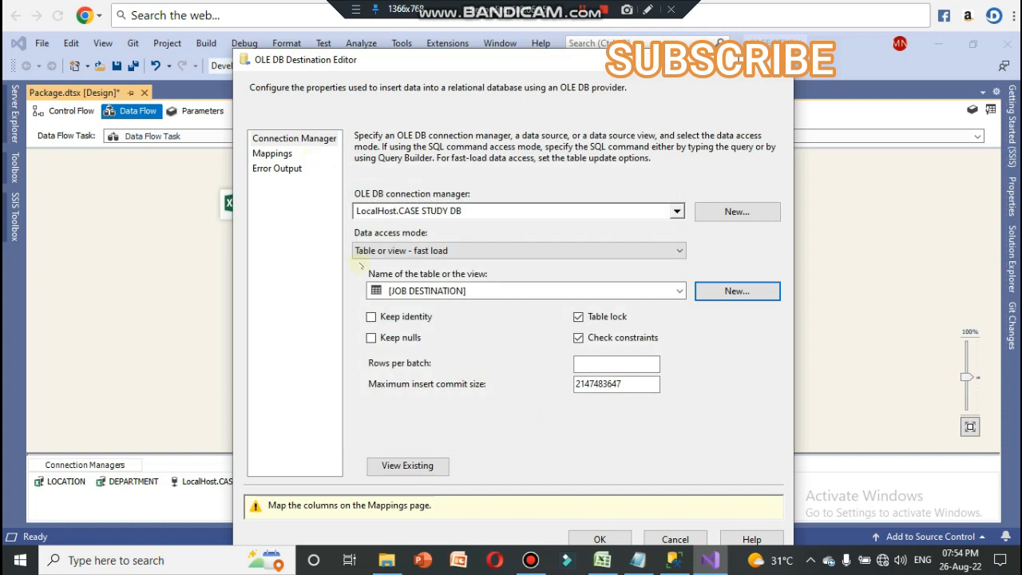
Step: Map JOB_ID and FUNCTION to the matching destination columns and accept the JOB DESTINATION configuration
click(272, 154)
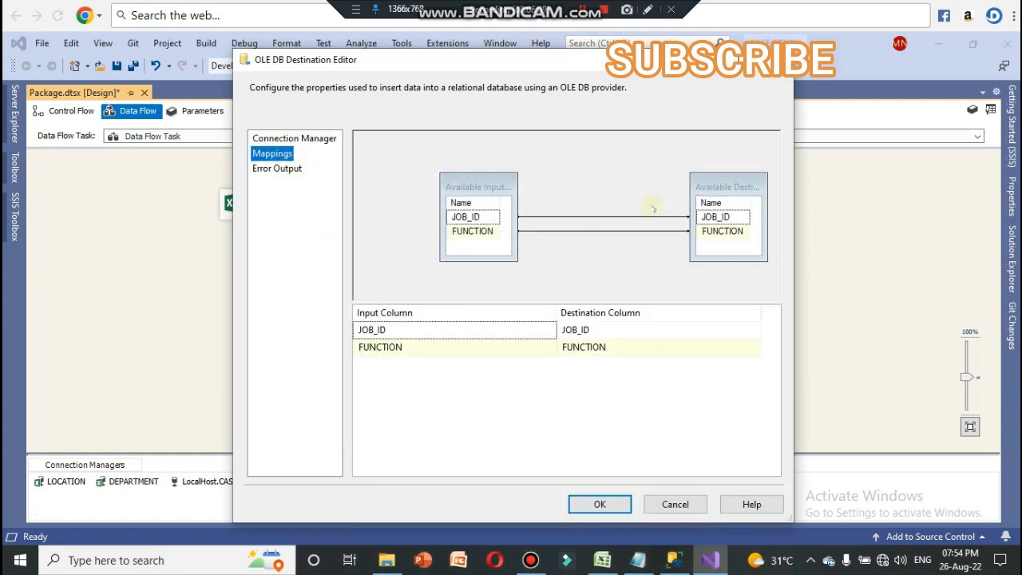
click(600, 504)
click(553, 414)
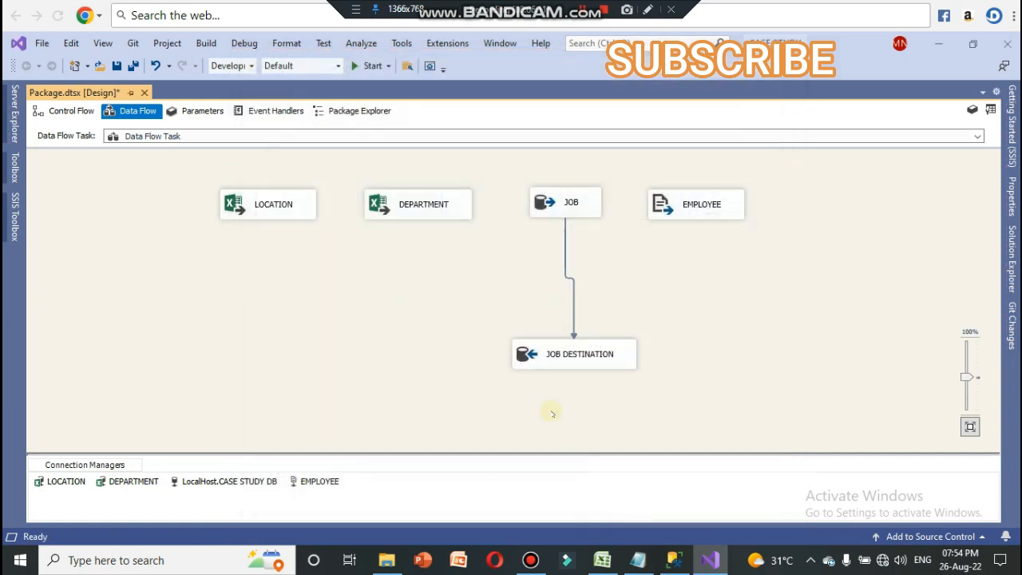
Step: Make room beside JOB DESTINATION and add an OLE DB Destination below the EMPLOYEE source
drag(613, 353, 588, 354)
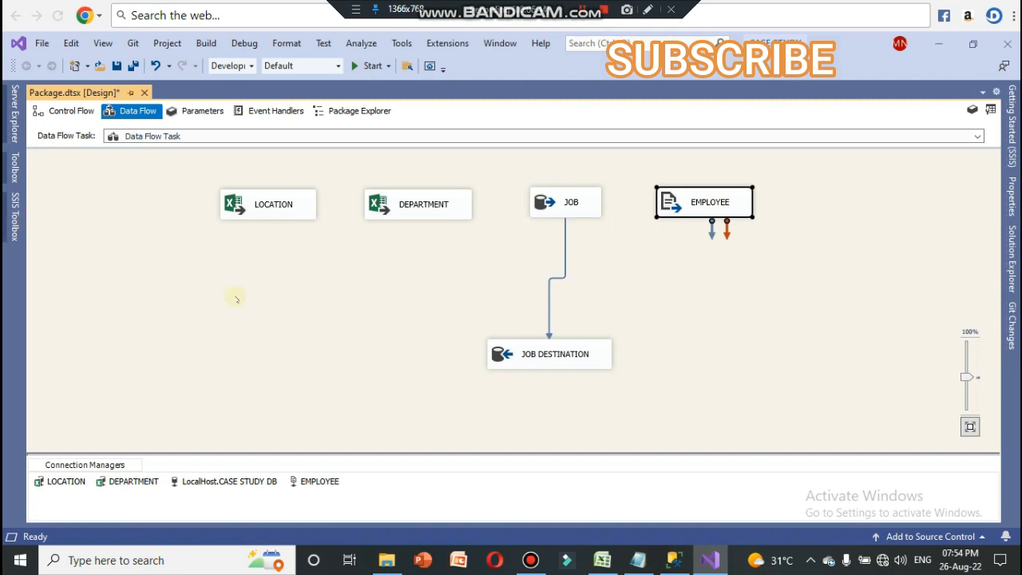
click(16, 217)
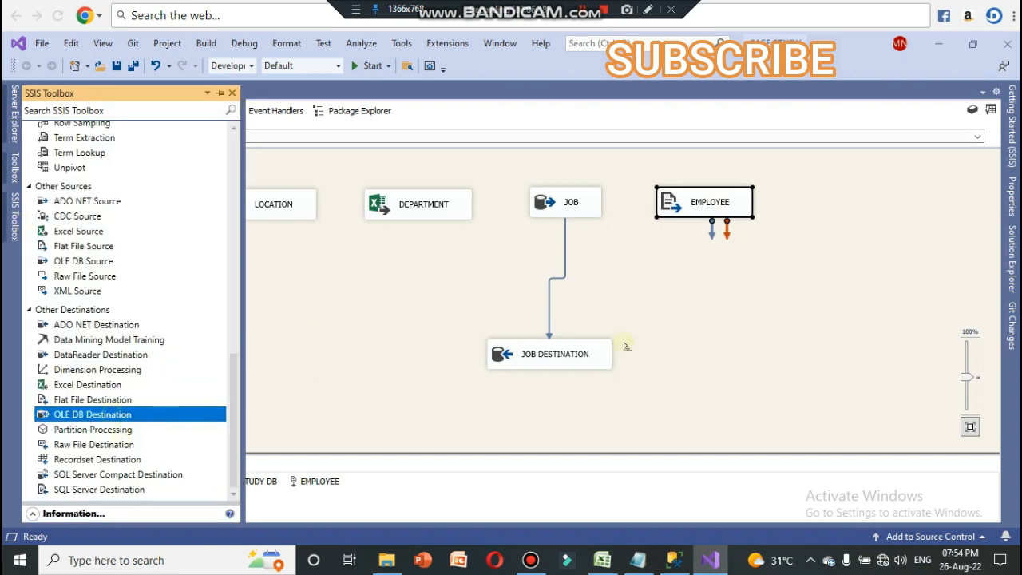
drag(625, 346, 698, 345)
Step: Try to rename the new OLE DB Destination as EMPLOYEE
click(722, 351)
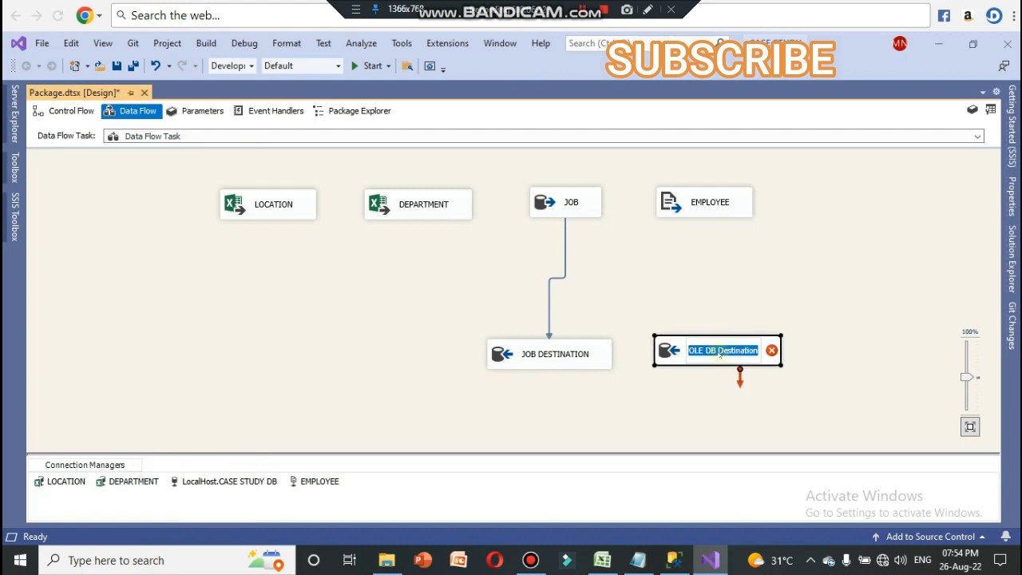
text(EMPLO)
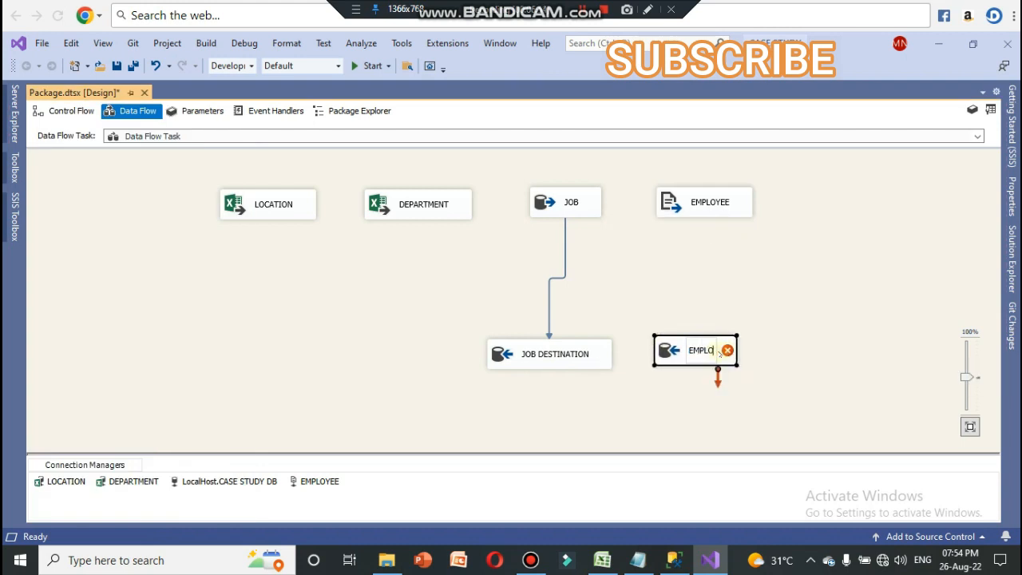
text(YEE)
key(Return)
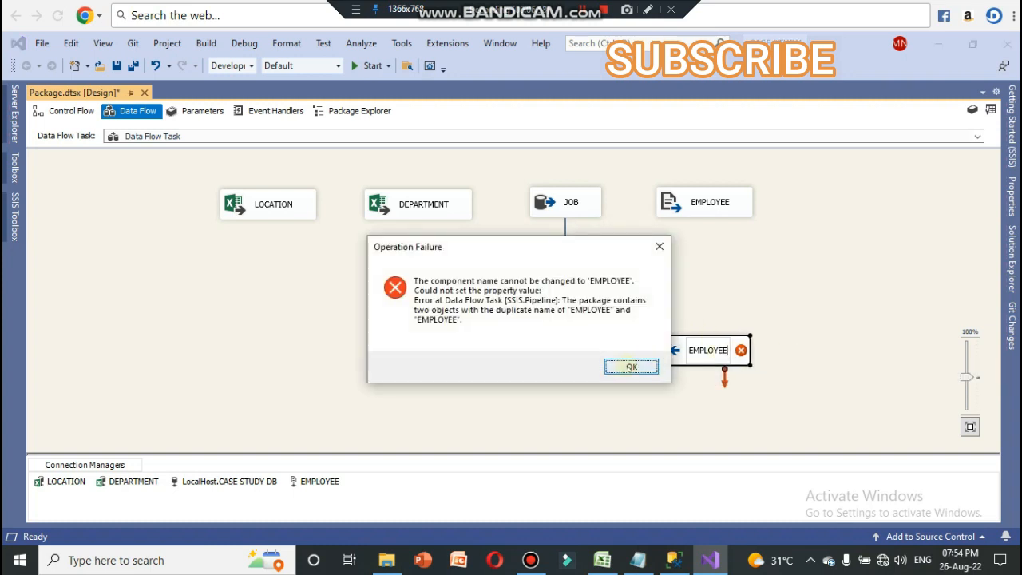
click(631, 367)
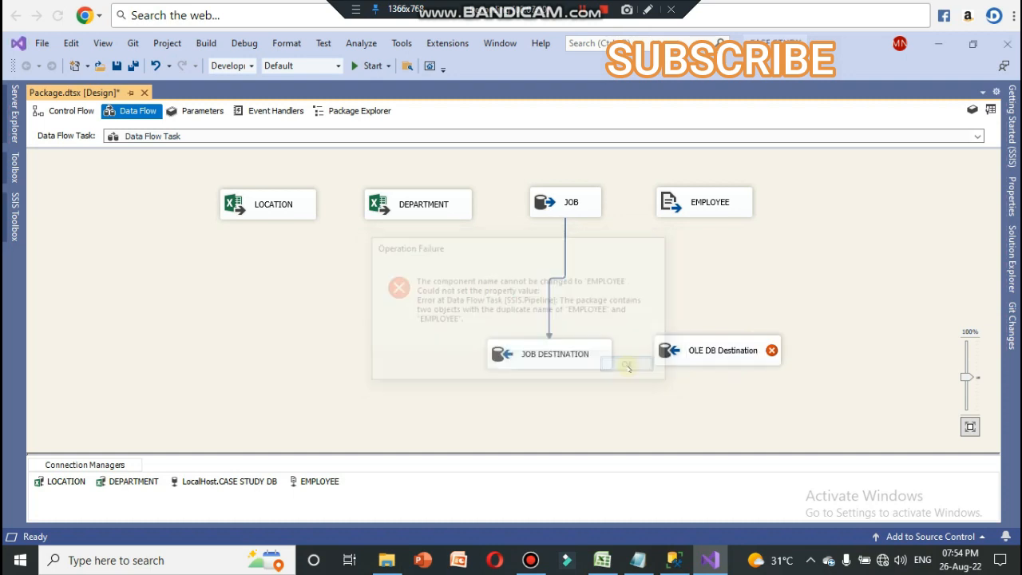
Step: Rename the new OLE DB Destination as EMPLOYEES and adjust its position below the EMPLOYEE source
click(745, 352)
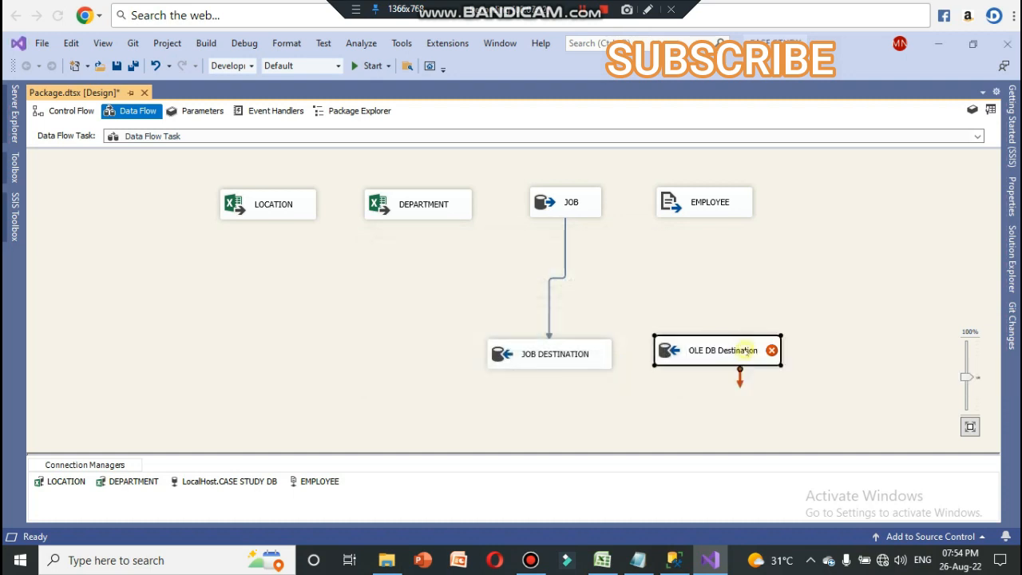
click(745, 352)
text(EM)
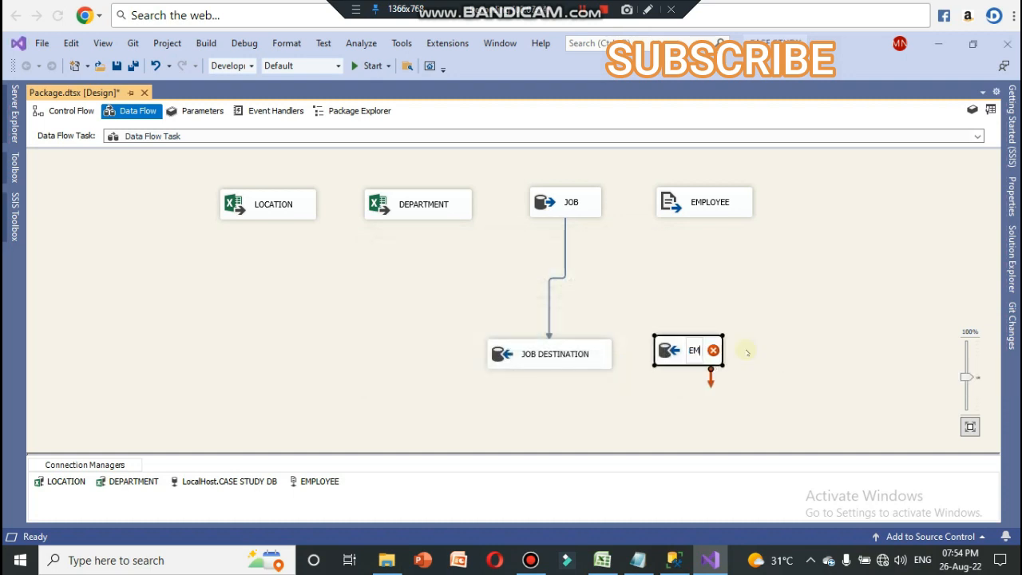
text(PLOYEES)
key(Return)
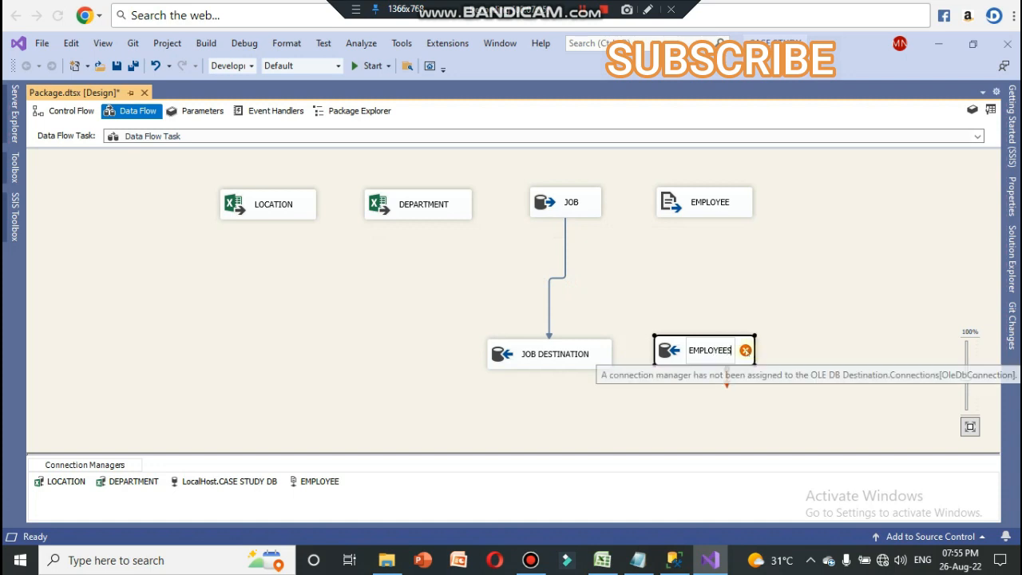
click(803, 330)
drag(719, 362, 723, 347)
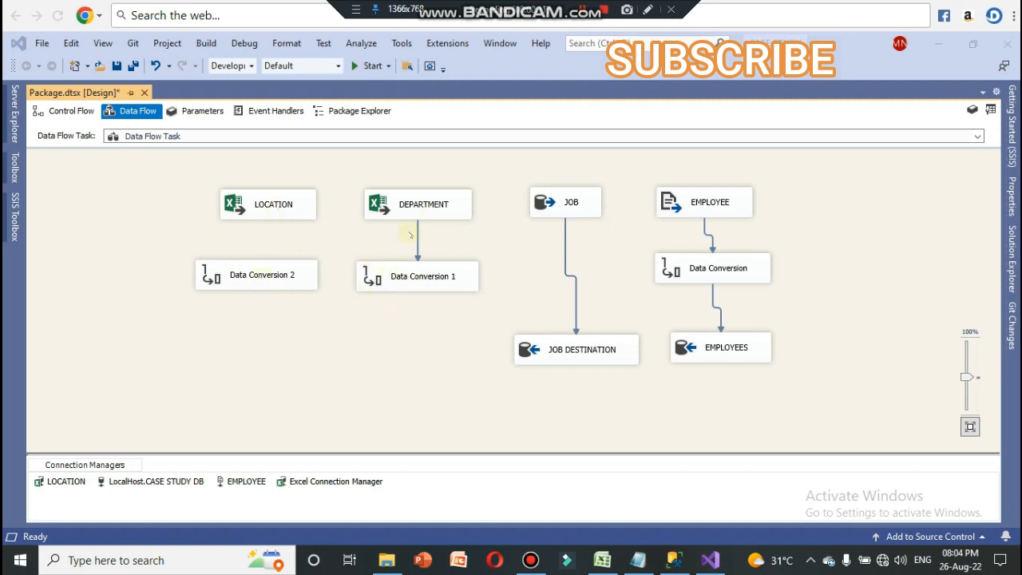
Step: Include all DEPARTMENT input columns in Data Conversion 1 and set DEPARTMENT_ID's data type to eight-byte unsigned integer
double_click(432, 277)
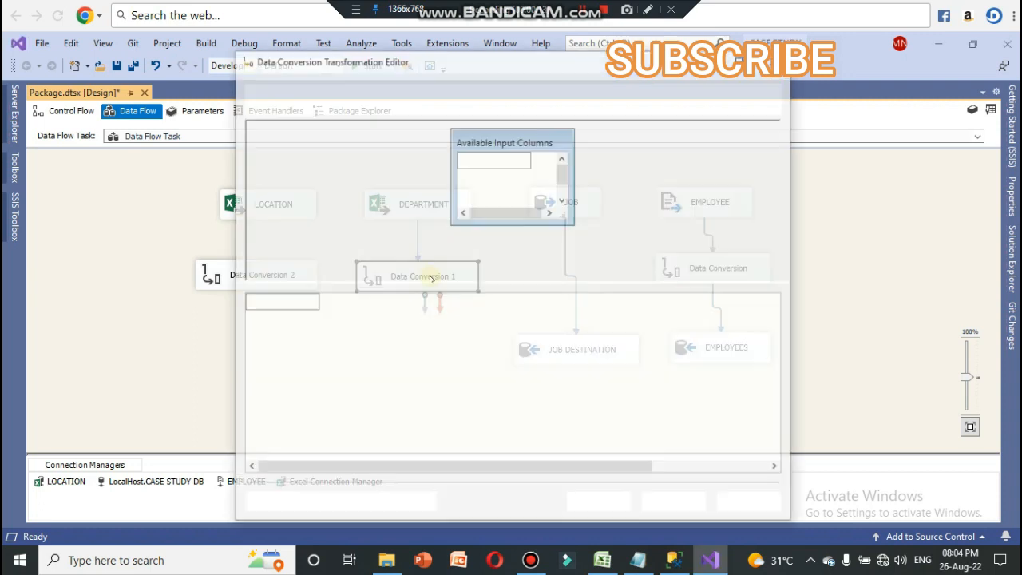
click(470, 158)
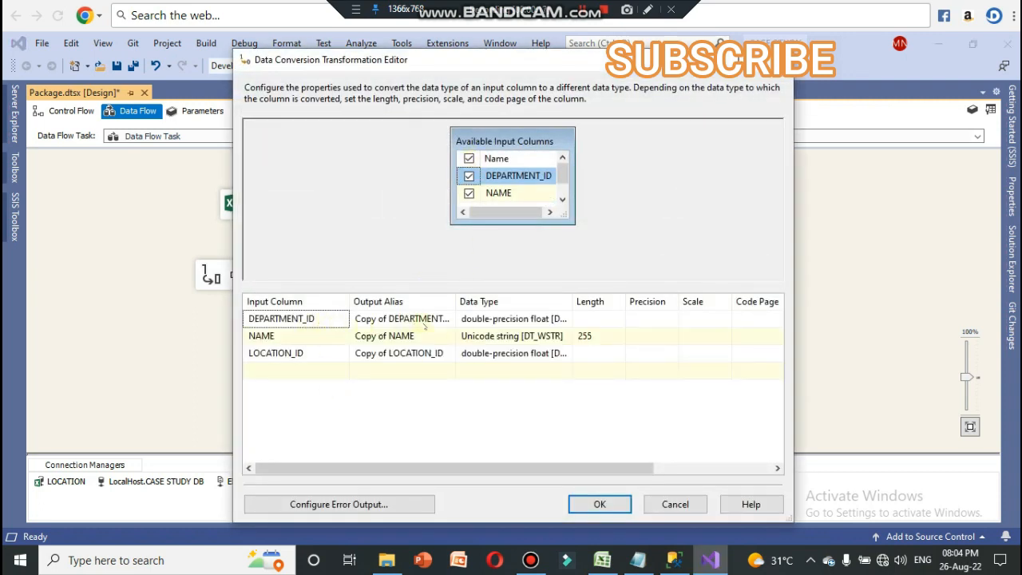
click(503, 318)
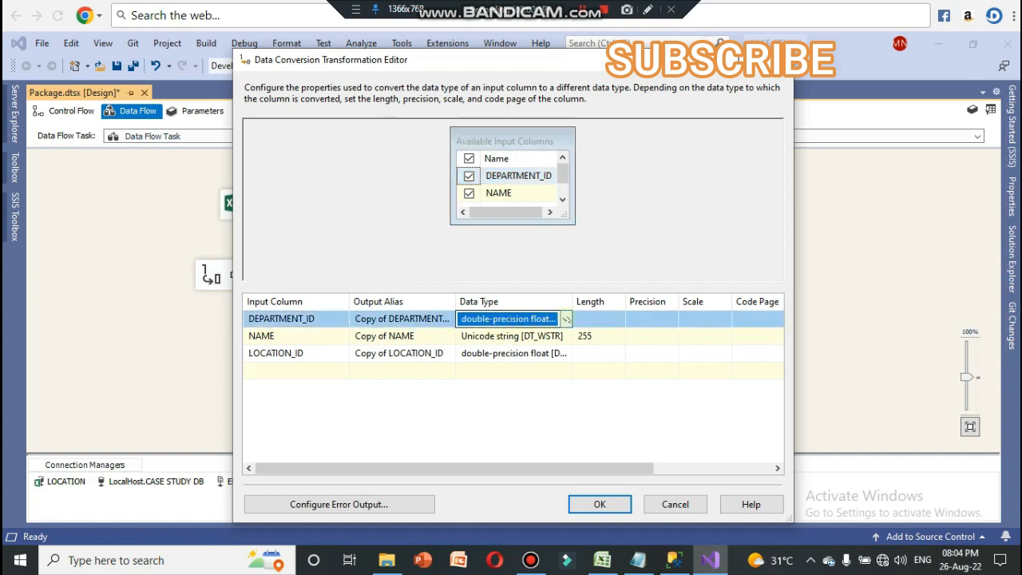
click(565, 319)
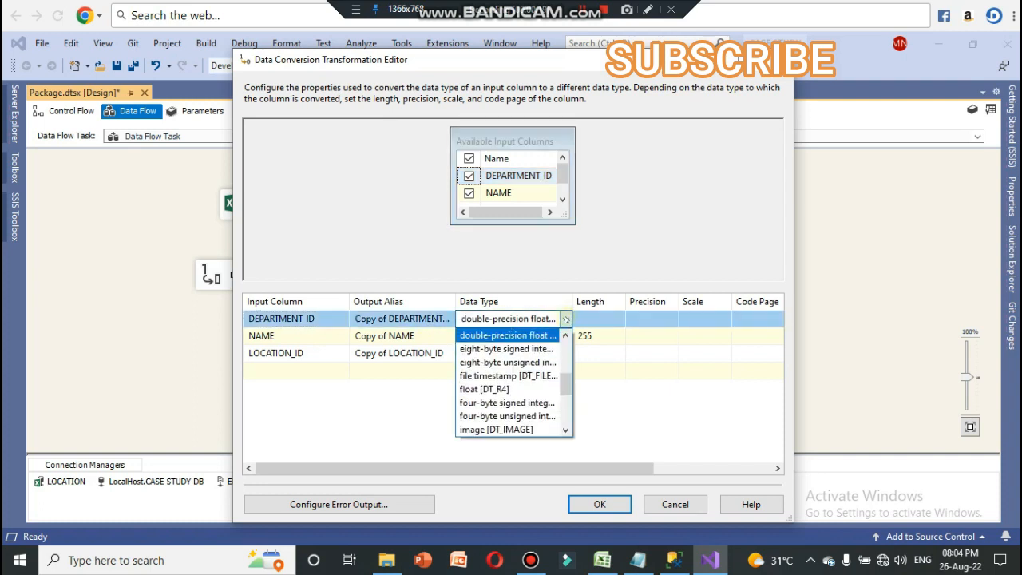
click(543, 361)
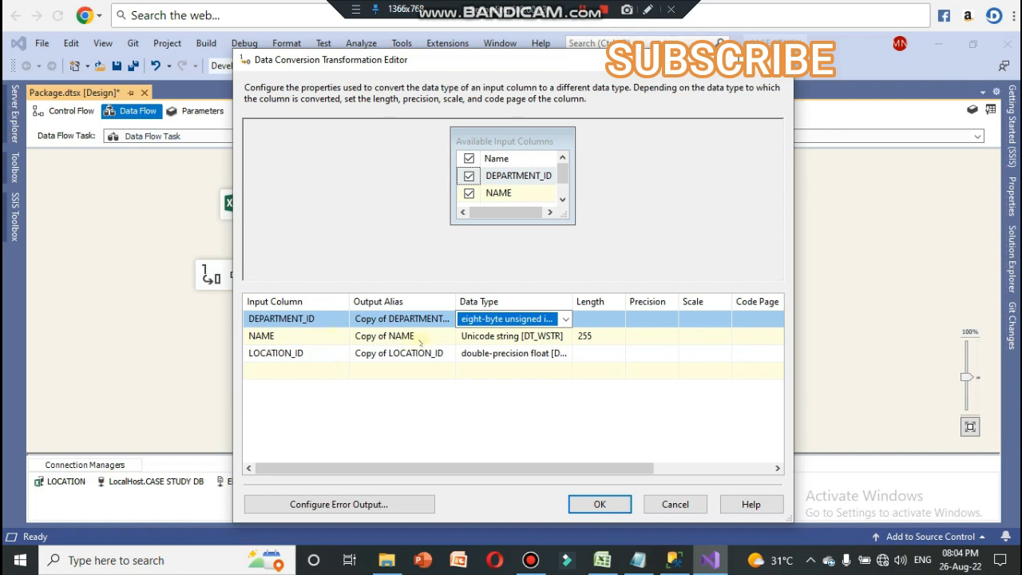
Step: Keep NAME as Unicode string, set LOCATION_ID's data type to eight-byte unsigned integer, and accept Data Conversion 1
click(511, 342)
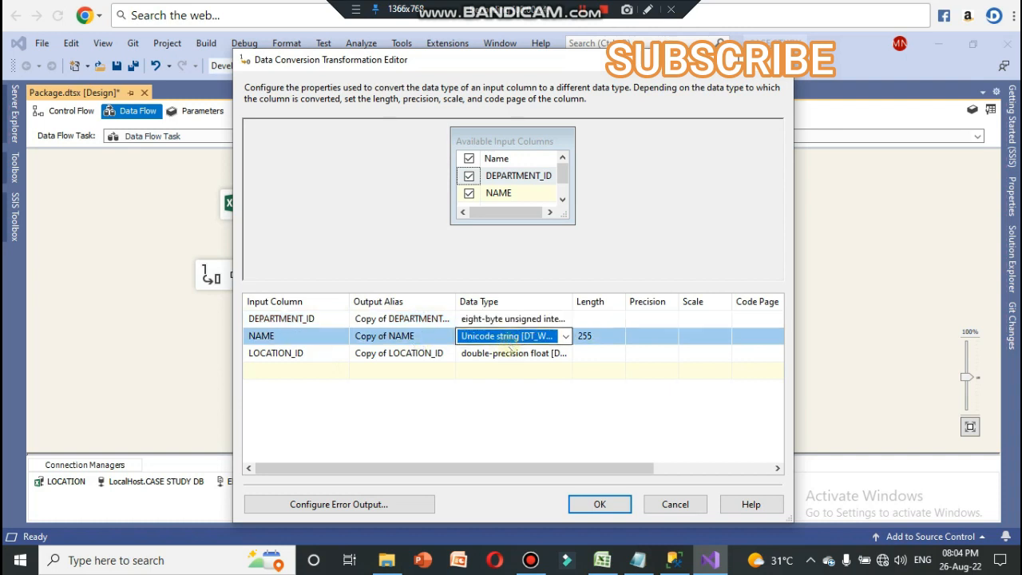
click(527, 354)
click(566, 353)
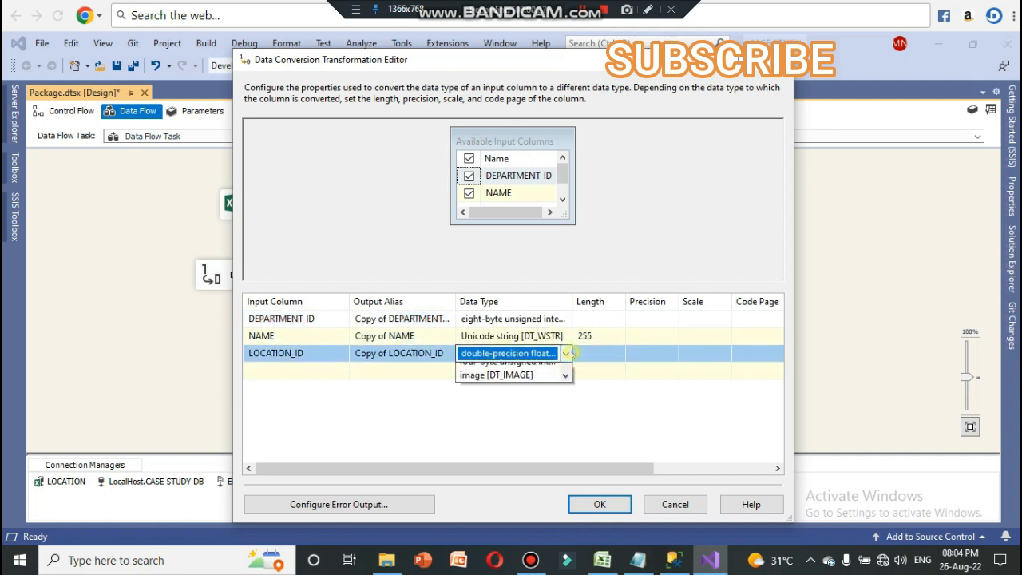
click(507, 393)
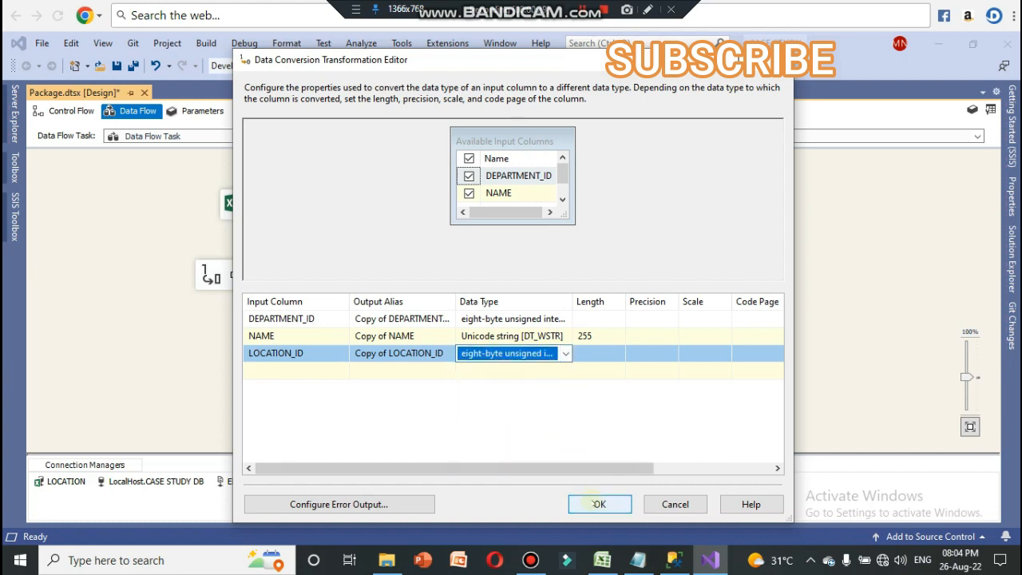
click(599, 504)
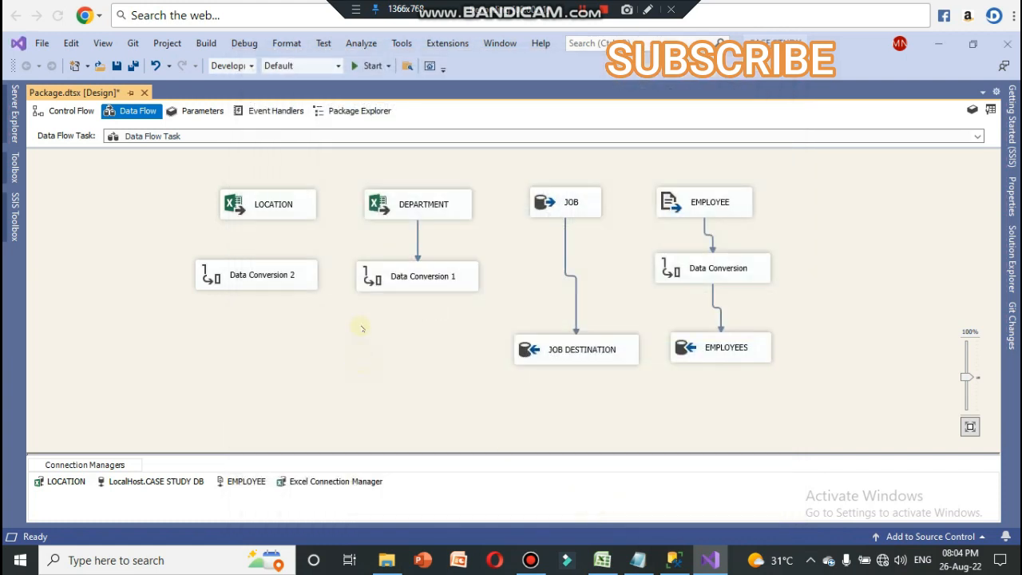
Step: Align Data Conversion 2 beneath the LOCATION source and connect the source's output to it
drag(280, 276, 290, 268)
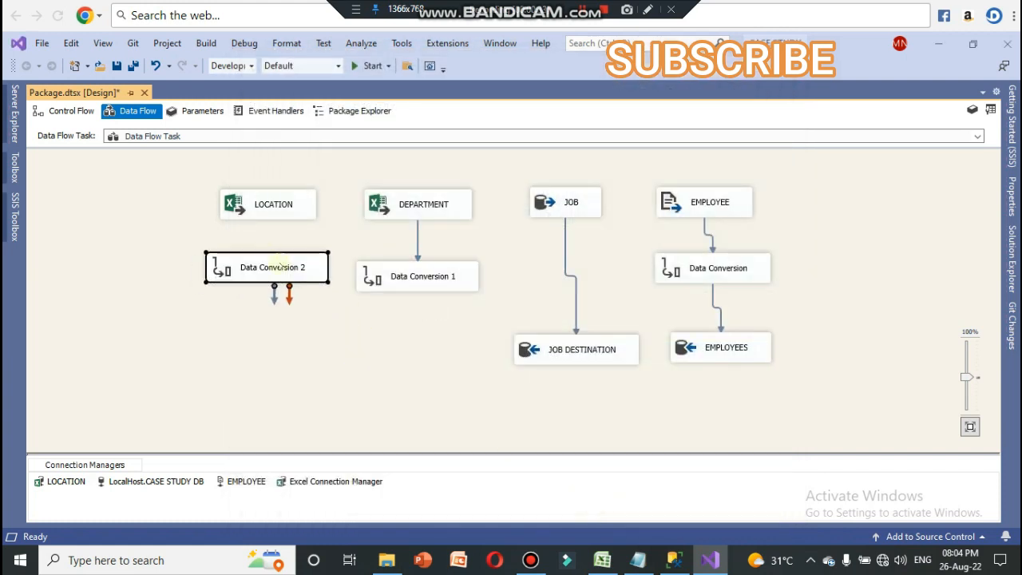
click(267, 210)
drag(274, 229, 275, 262)
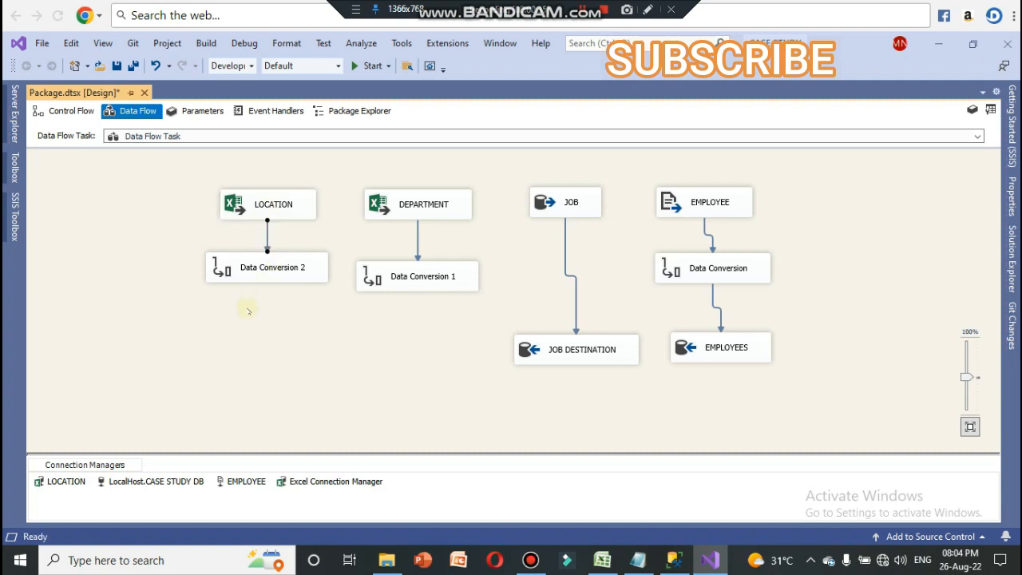
Step: Include all LOCATION columns in Data Conversion 2, set LOCATION_ID's data type to eight-byte unsigned integer, and accept the conversion
click(259, 263)
double_click(260, 264)
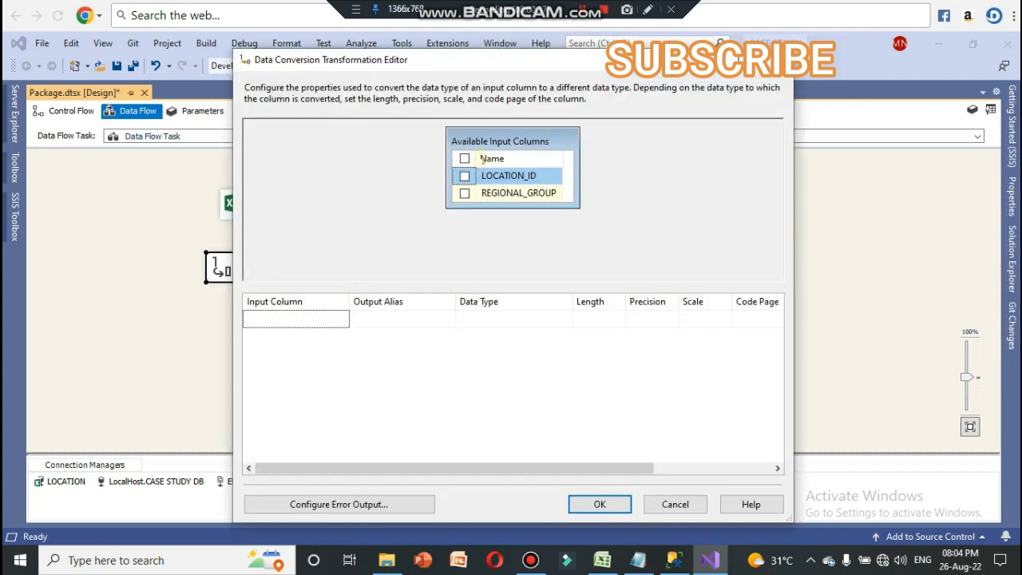
click(463, 159)
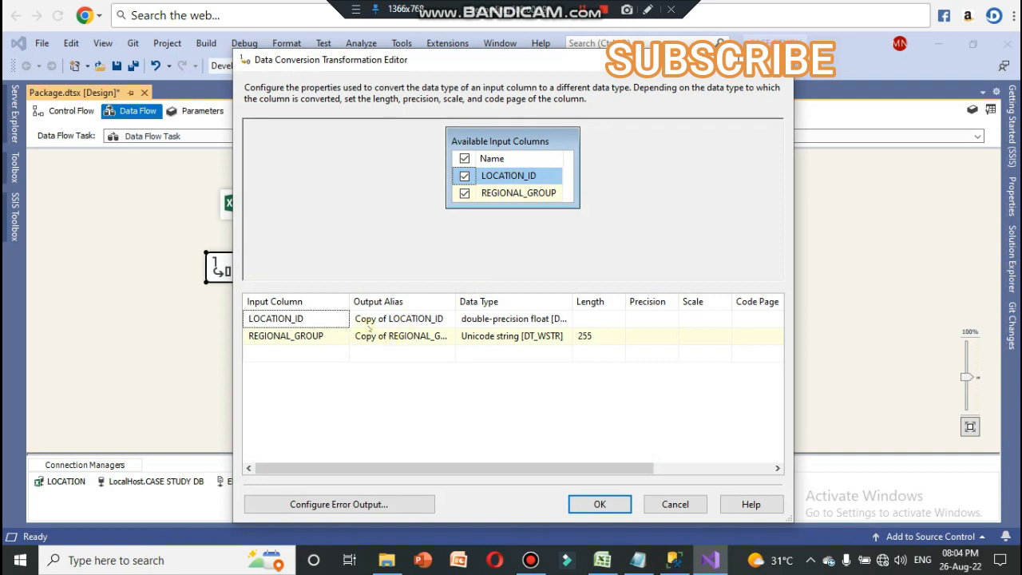
click(511, 319)
click(511, 319)
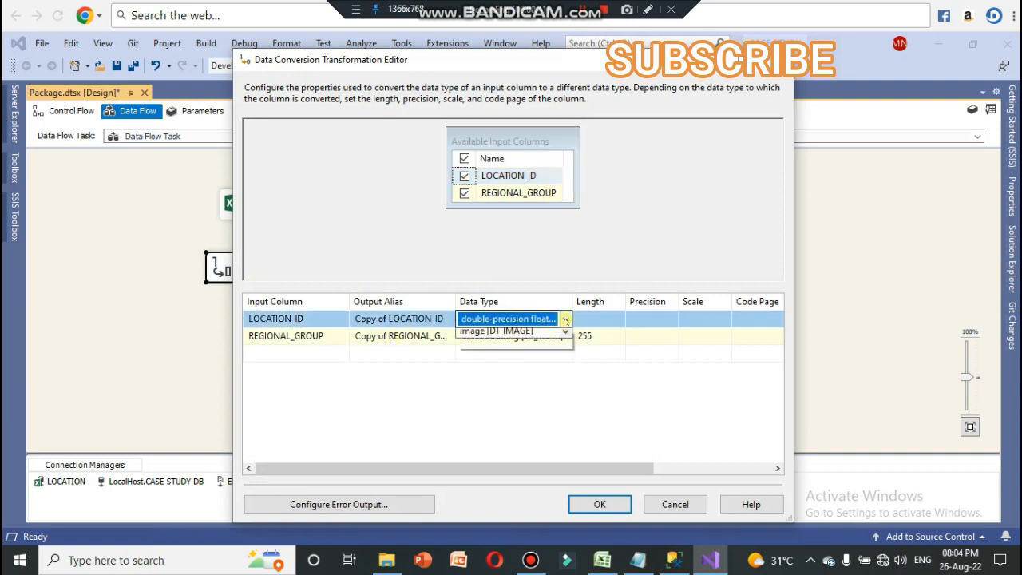
click(509, 362)
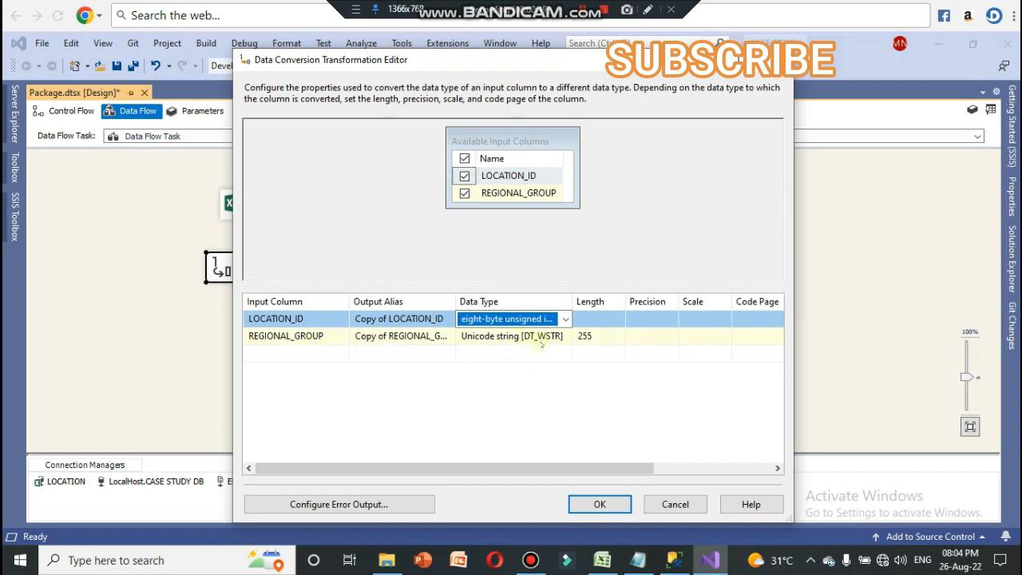
click(600, 504)
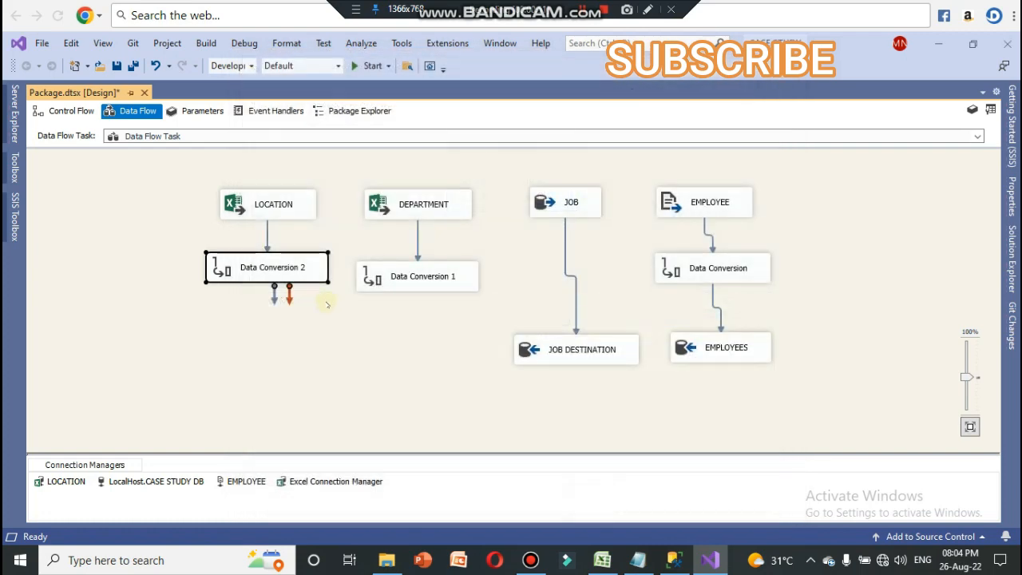
Step: Add two OLE DB Destination components, one beneath Data Conversion 1 and one beneath Data Conversion 2
click(13, 214)
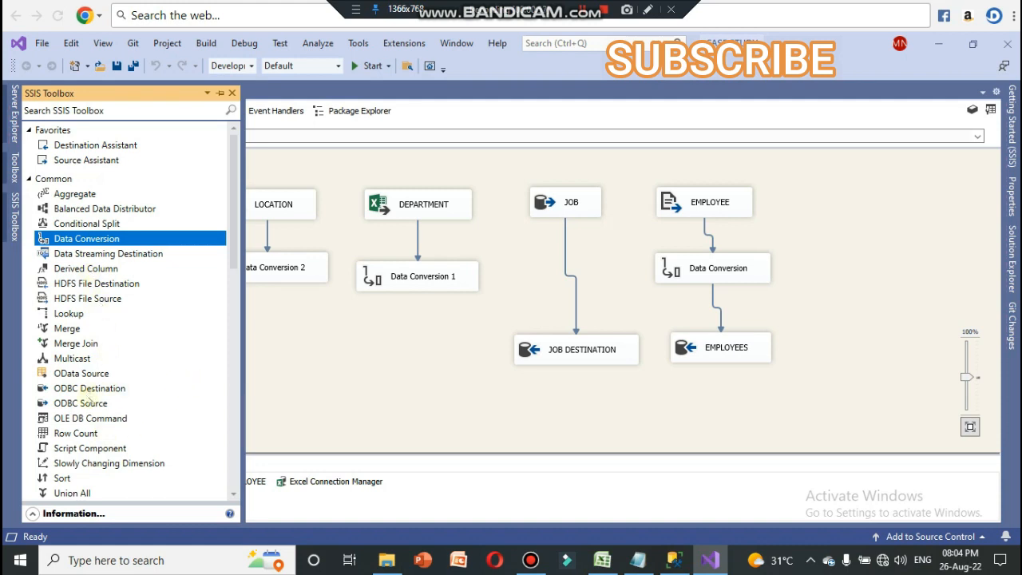
scroll(147, 423, down, 15)
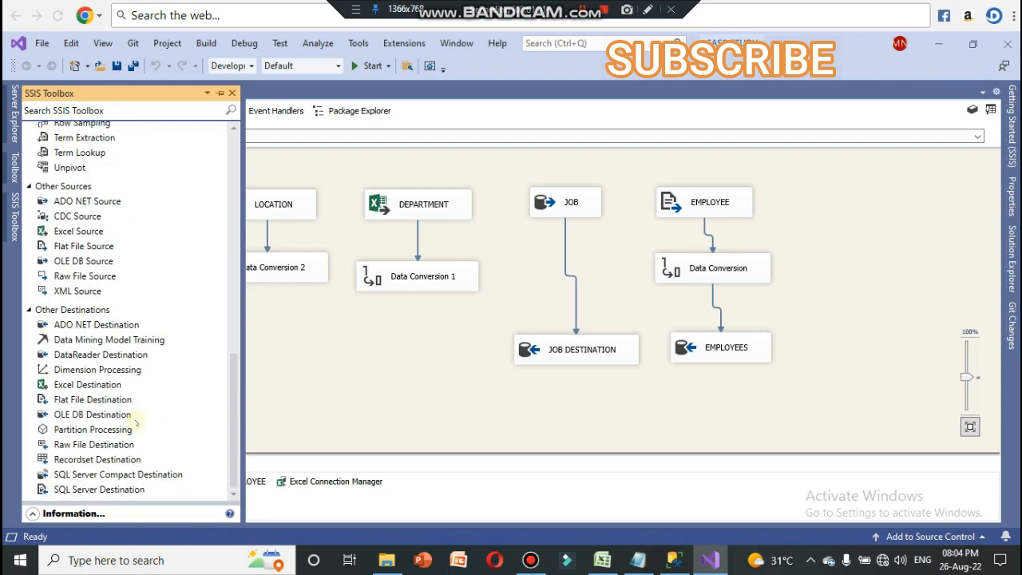
drag(112, 416, 384, 356)
click(13, 235)
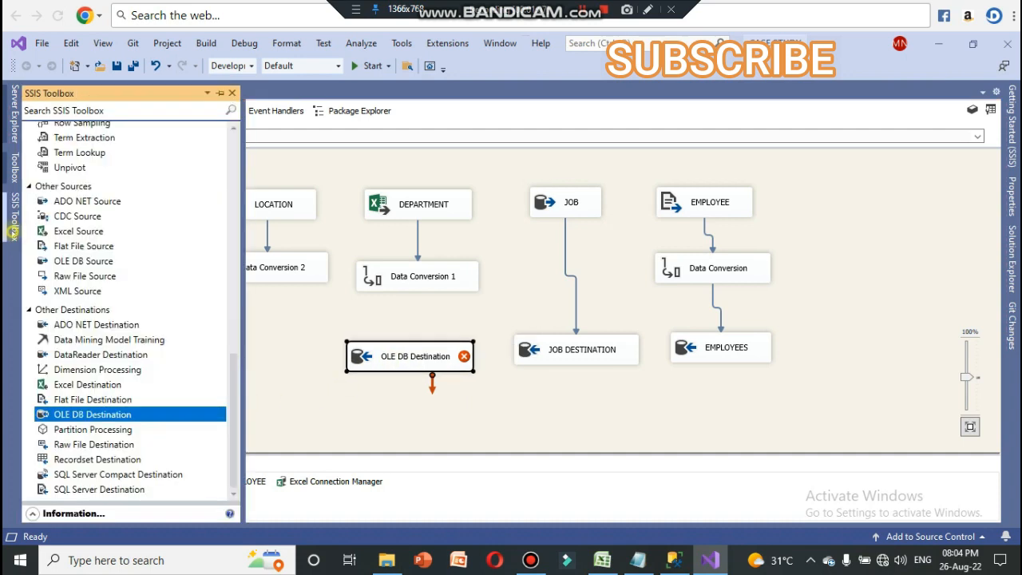
drag(92, 414, 217, 348)
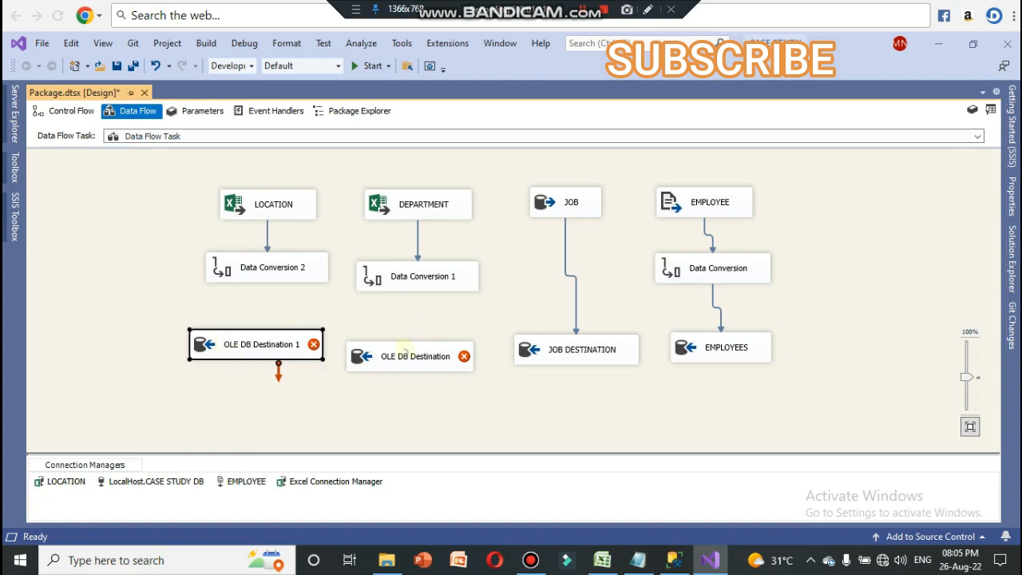
Step: Align OLE DB Destination beneath Data Conversion 1, connect the conversion's output to it, and open the destination's editor
drag(407, 353, 416, 338)
click(416, 286)
drag(422, 294, 431, 343)
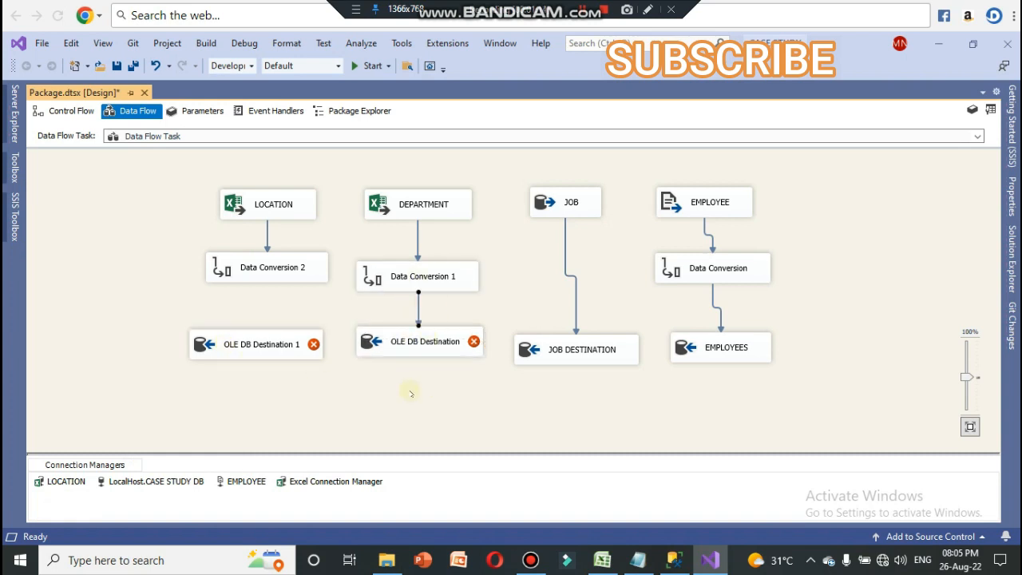
double_click(432, 345)
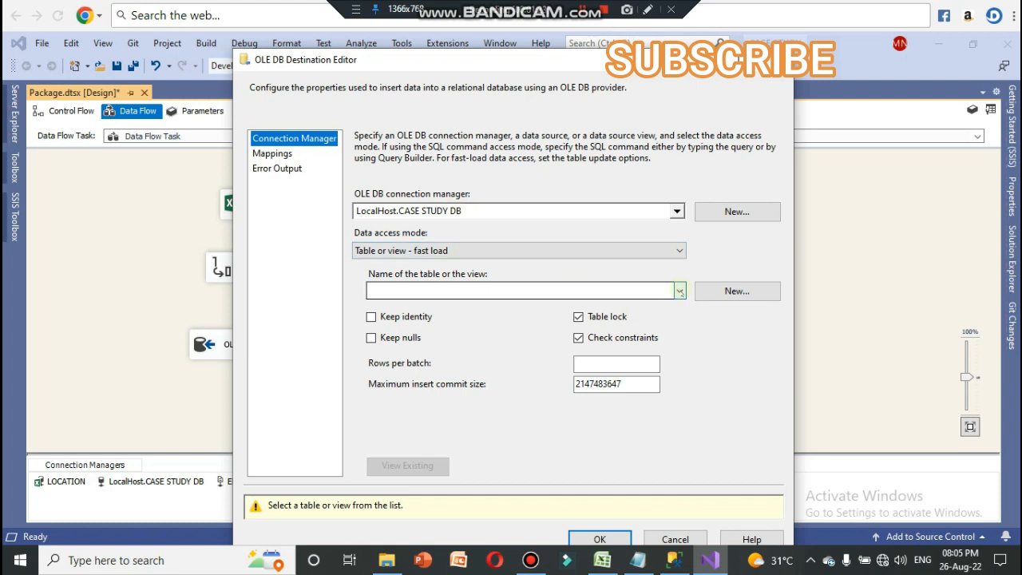
click(680, 291)
click(680, 292)
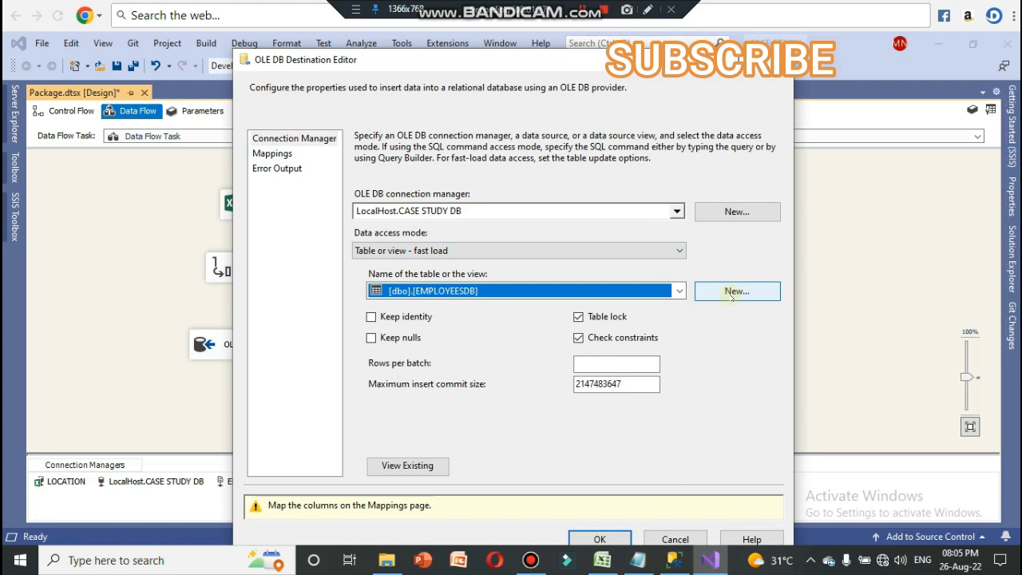
click(731, 292)
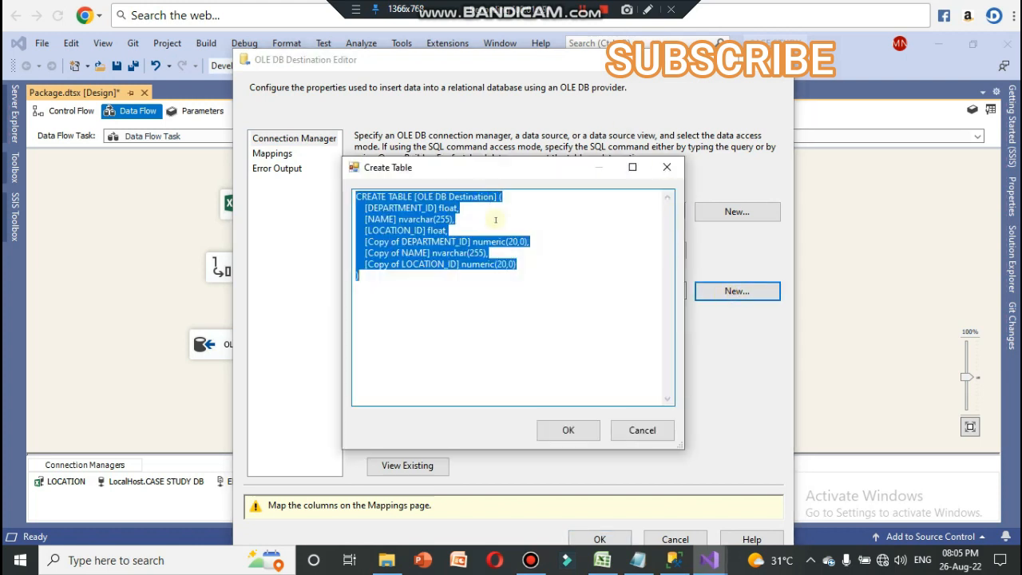
click(448, 196)
drag(449, 197, 416, 197)
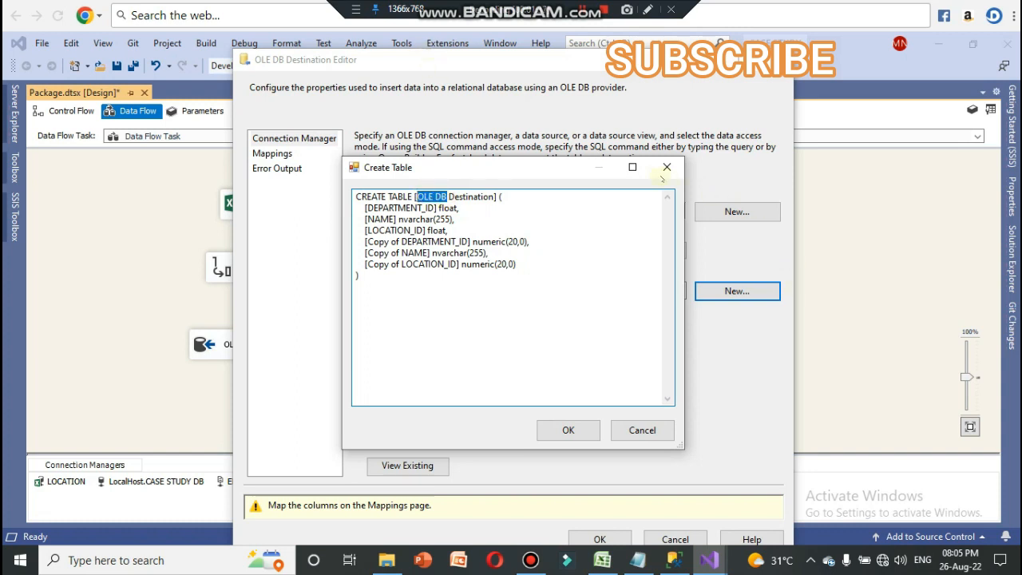
click(667, 167)
Step: Create a new destination table named DEPARTMENT OLEDB DESTINATION and accept the destination with its automatic column mappings
drag(667, 59, 888, 44)
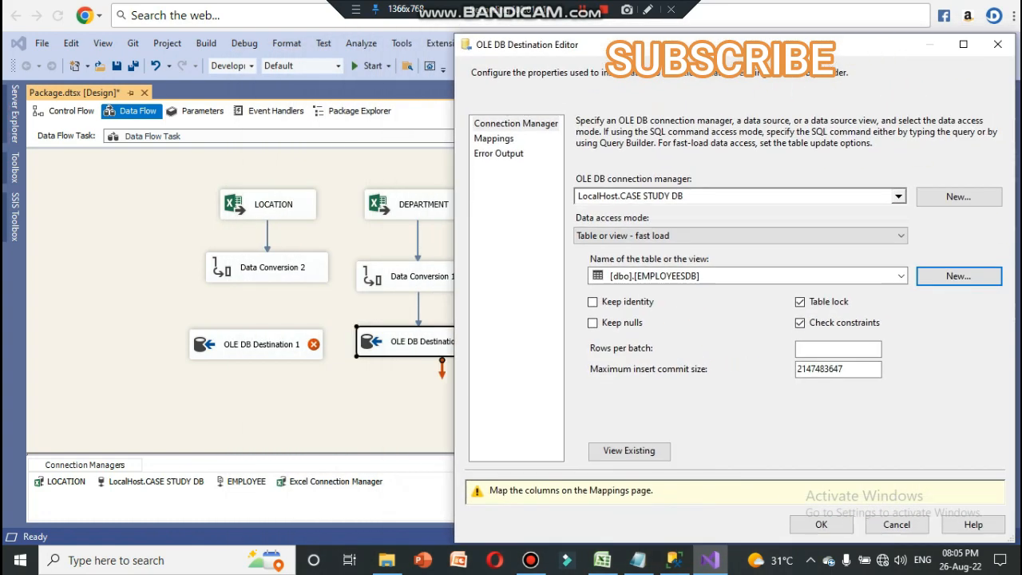
click(958, 276)
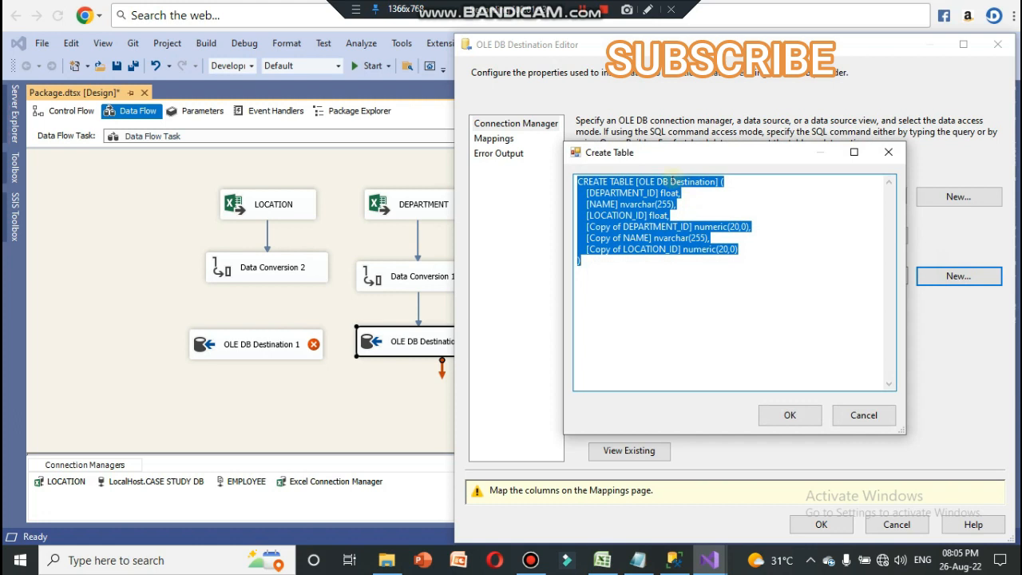
click(670, 181)
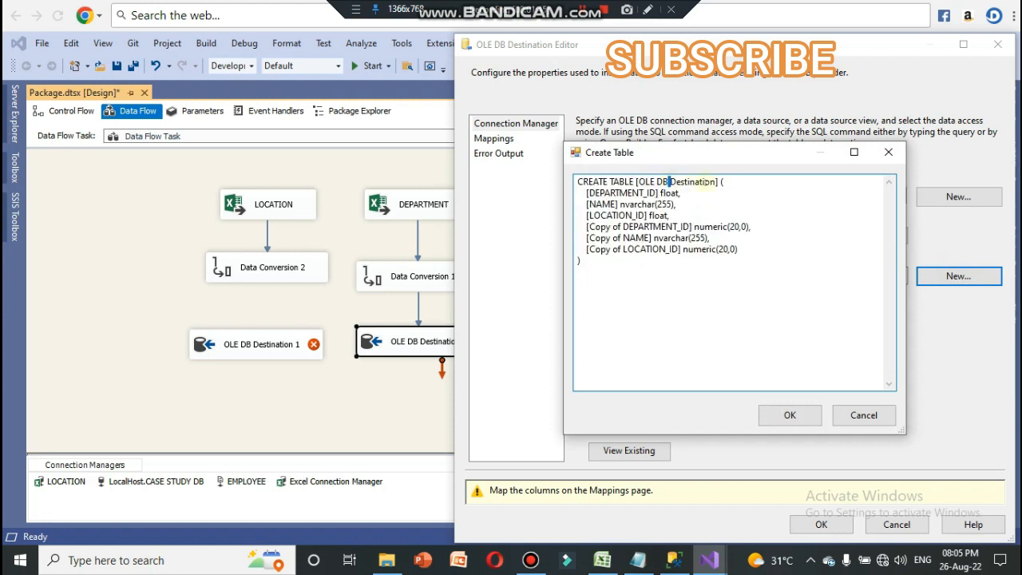
mouse_move(718, 181)
mouse_down()
mouse_move(649, 182)
mouse_move(717, 182)
mouse_up()
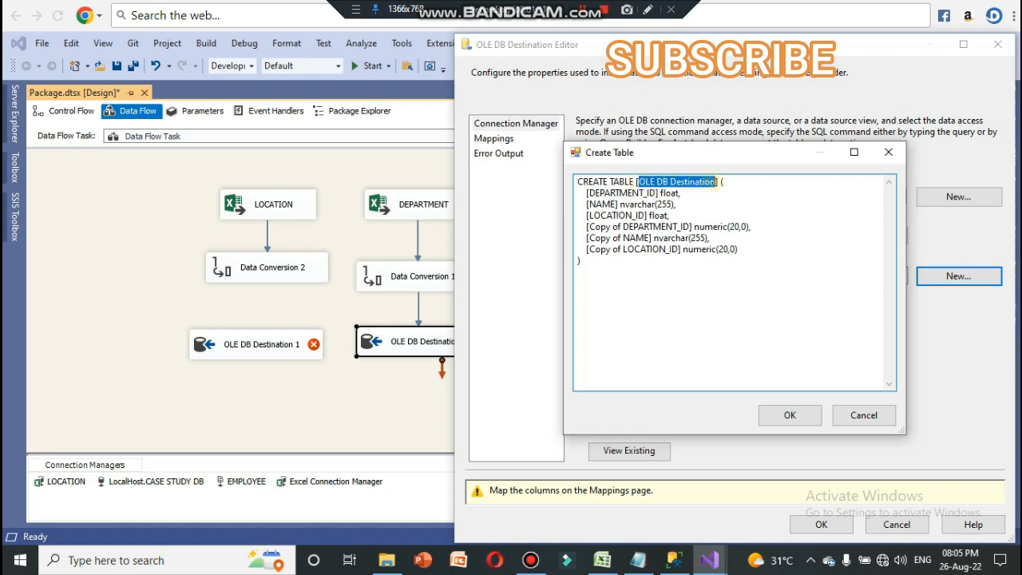
text(DEPART)
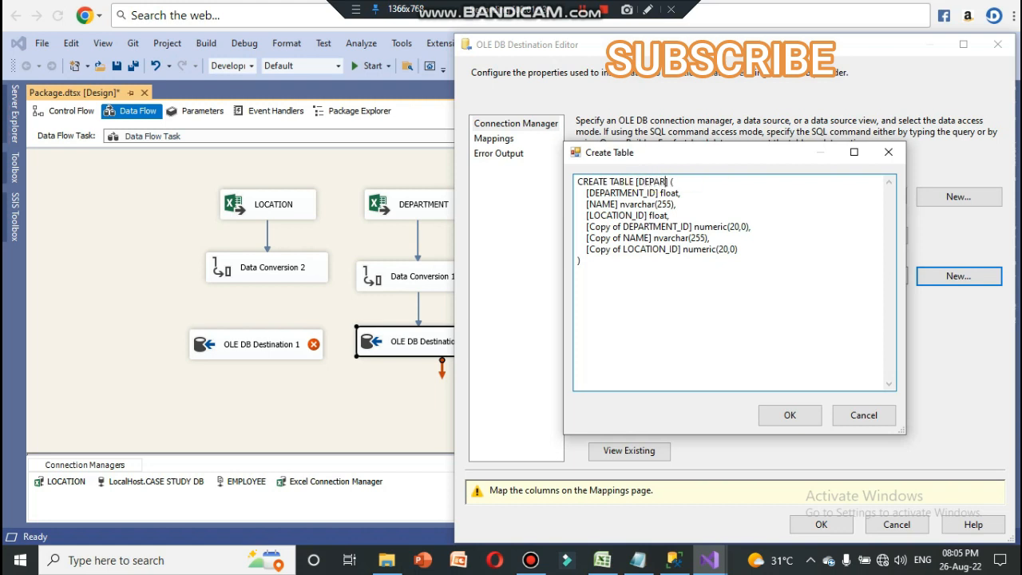
text(MENT OLEDE)
key(BackSpace)
text(B DESTINATION)
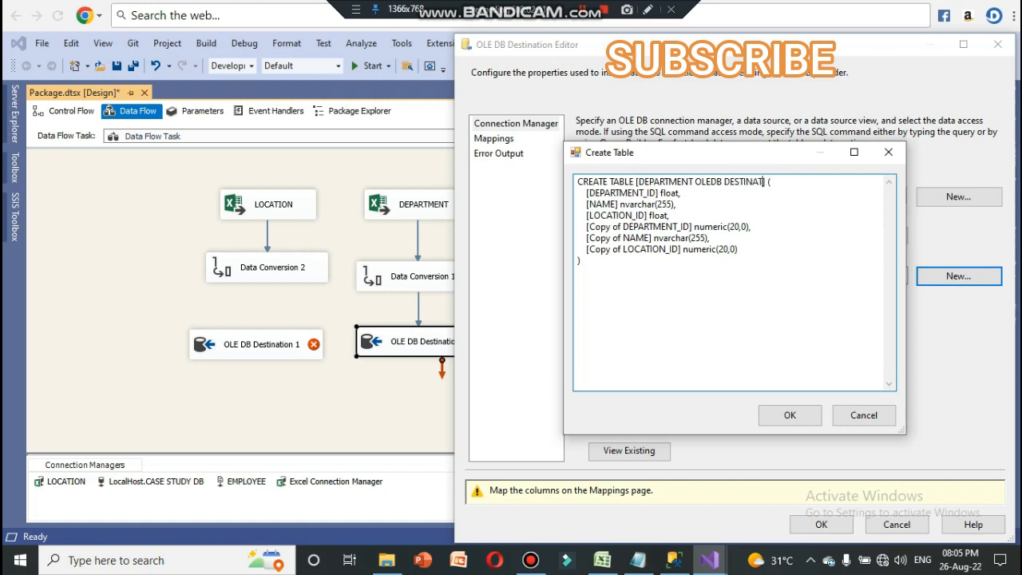
click(790, 416)
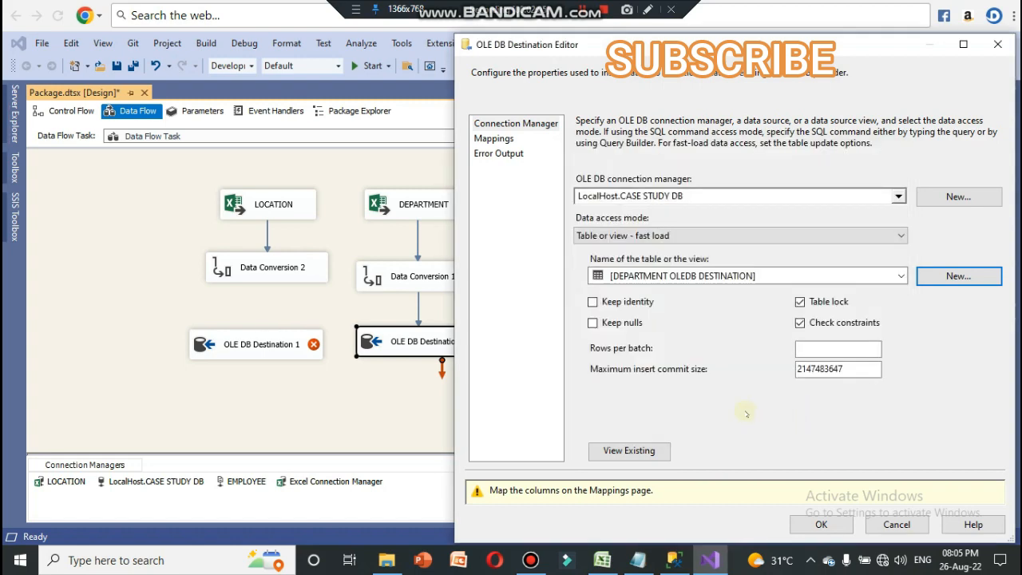
click(494, 138)
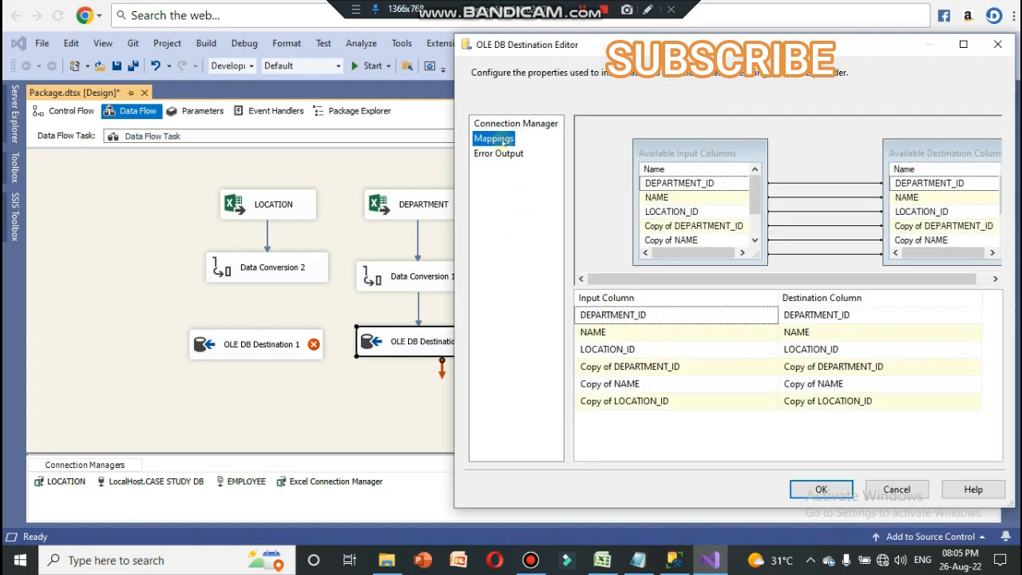
click(821, 489)
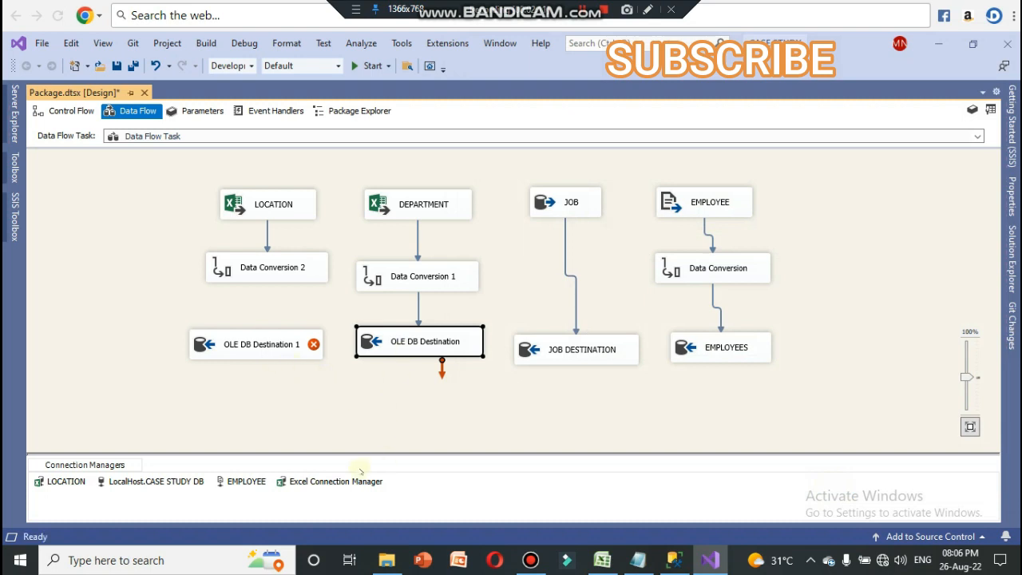
Step: Connect the output of Data Conversion 2 to OLE DB Destination 1 and open that destination's editor
click(261, 272)
drag(274, 294, 276, 344)
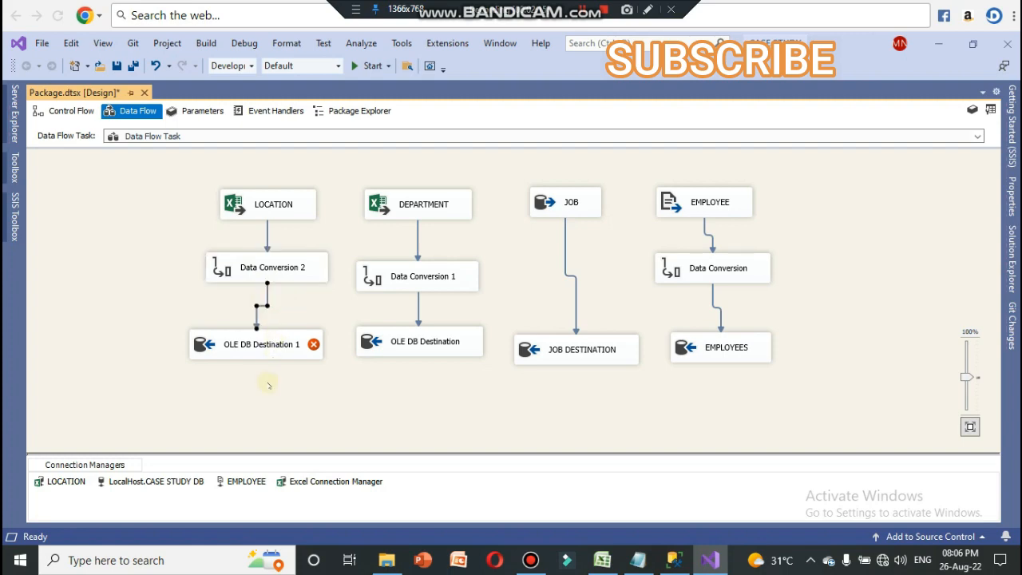
double_click(268, 345)
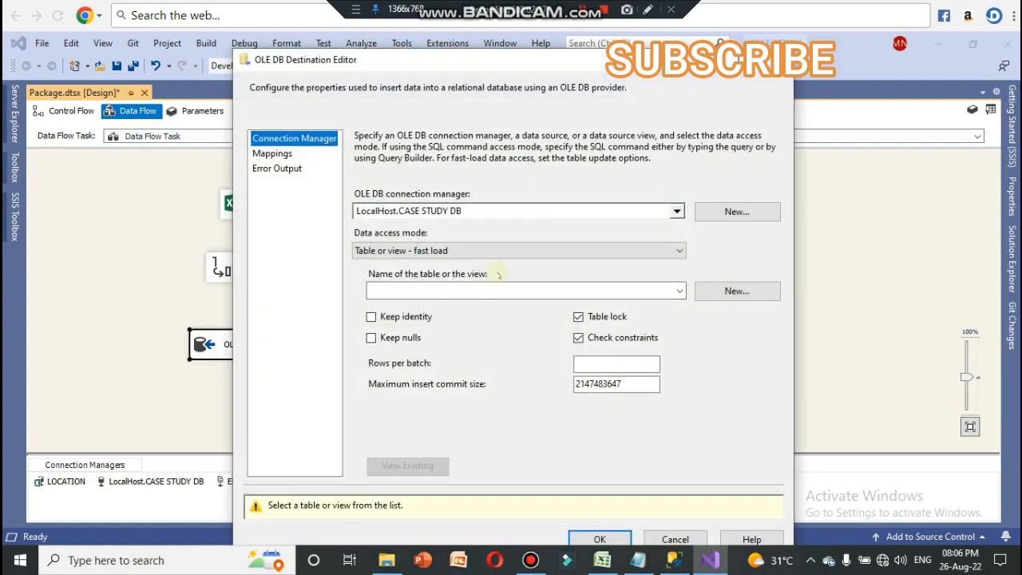
Step: Create a new destination table named LOCATION OLE DB Destination 1 and accept the destination with its automatic column mappings
click(737, 291)
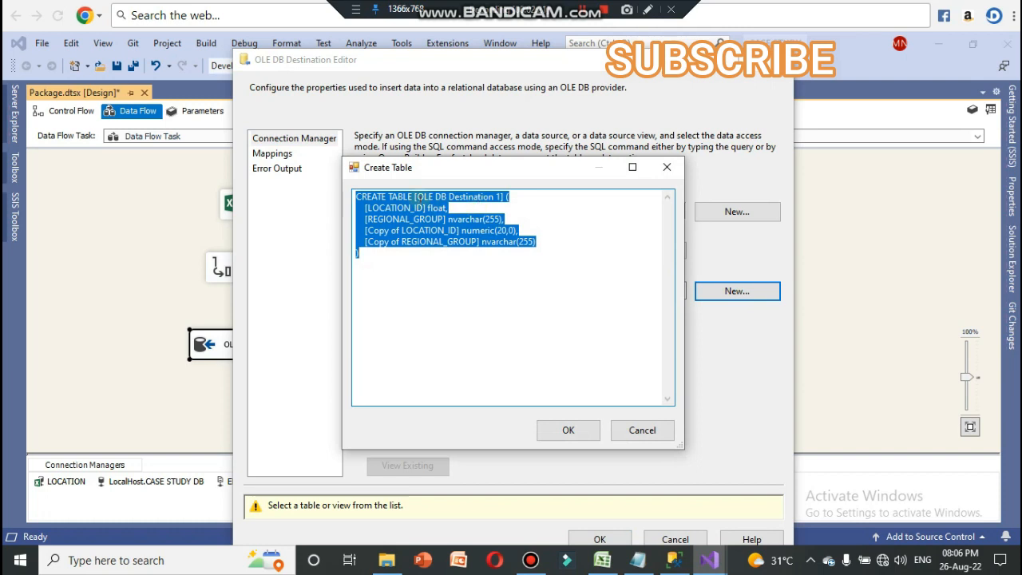
click(417, 199)
text(LOCATIO)
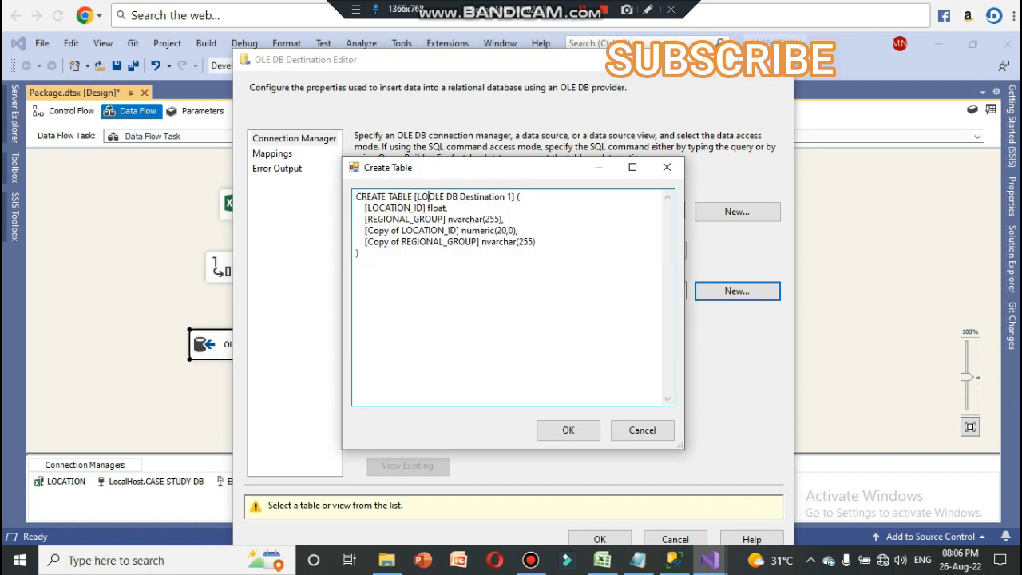
text(N)
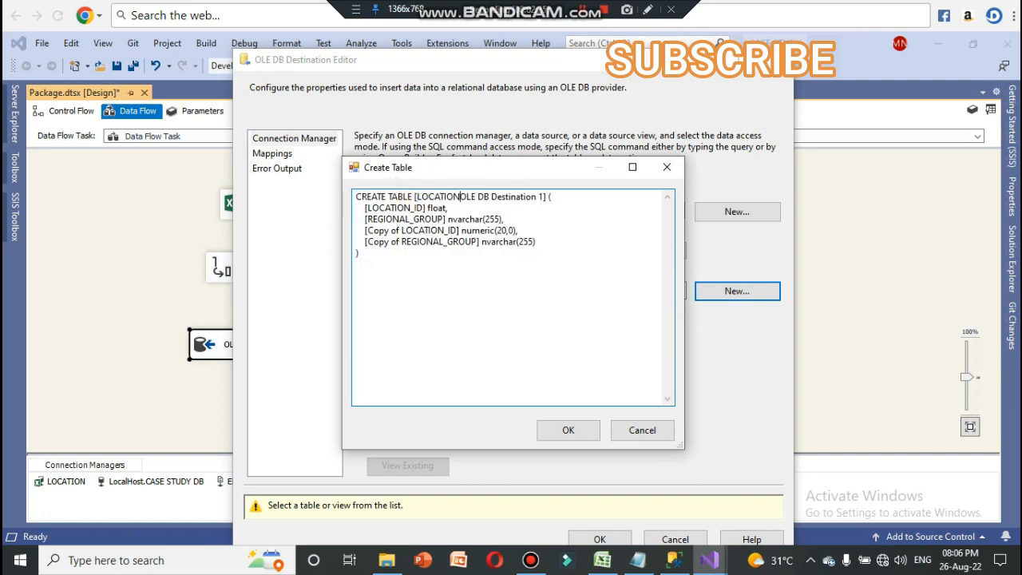
click(567, 428)
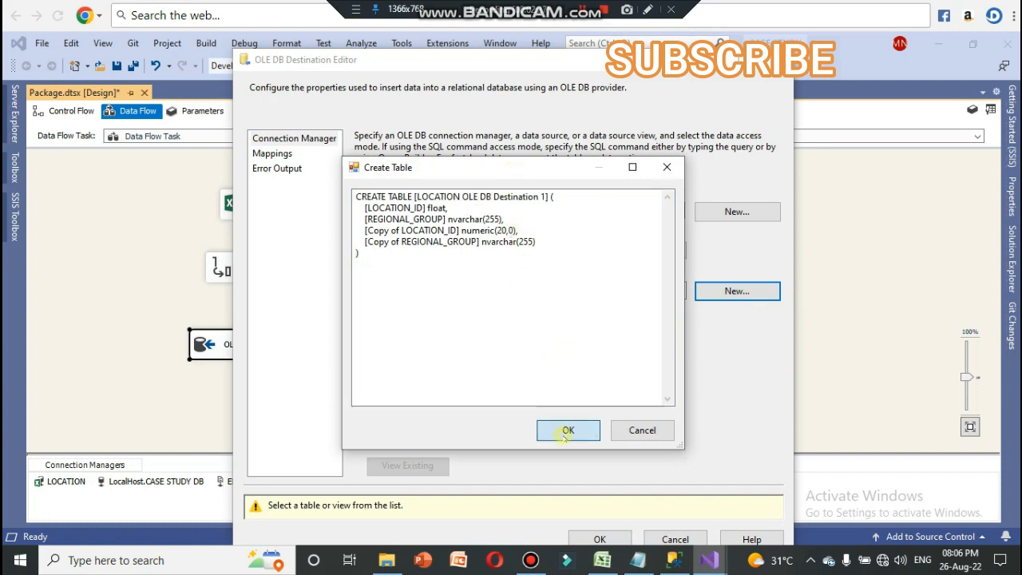
click(273, 154)
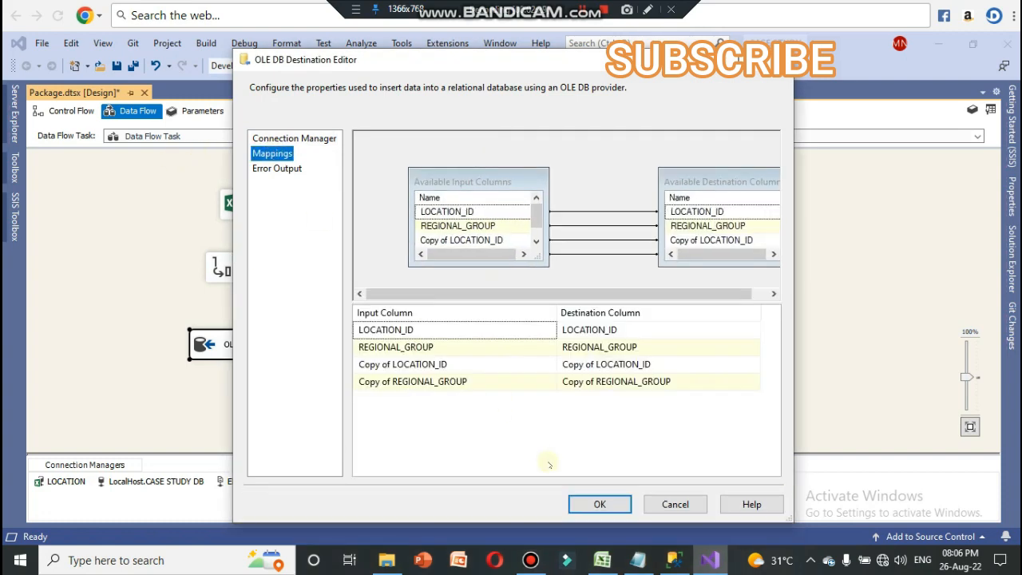
click(599, 503)
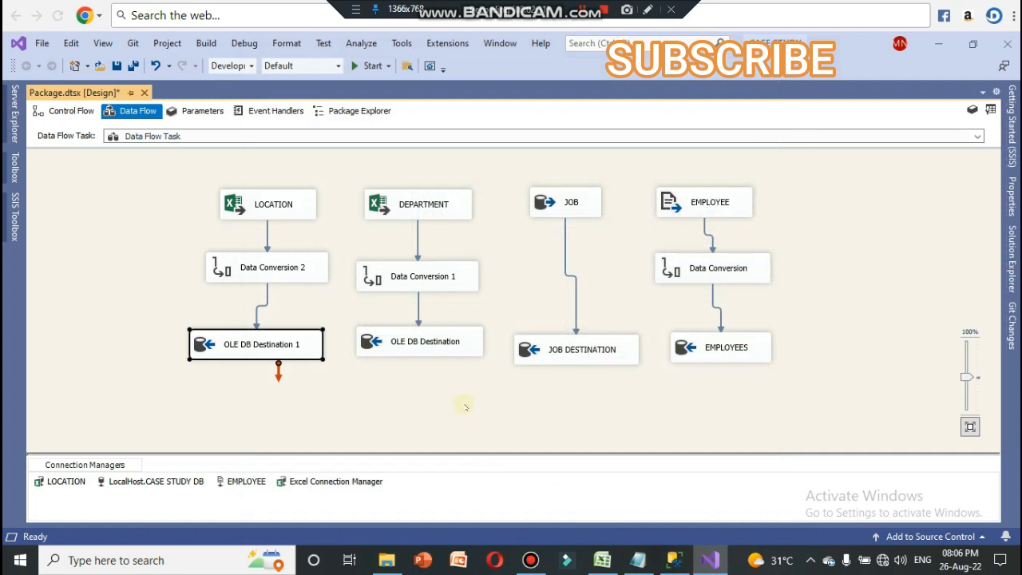
click(468, 393)
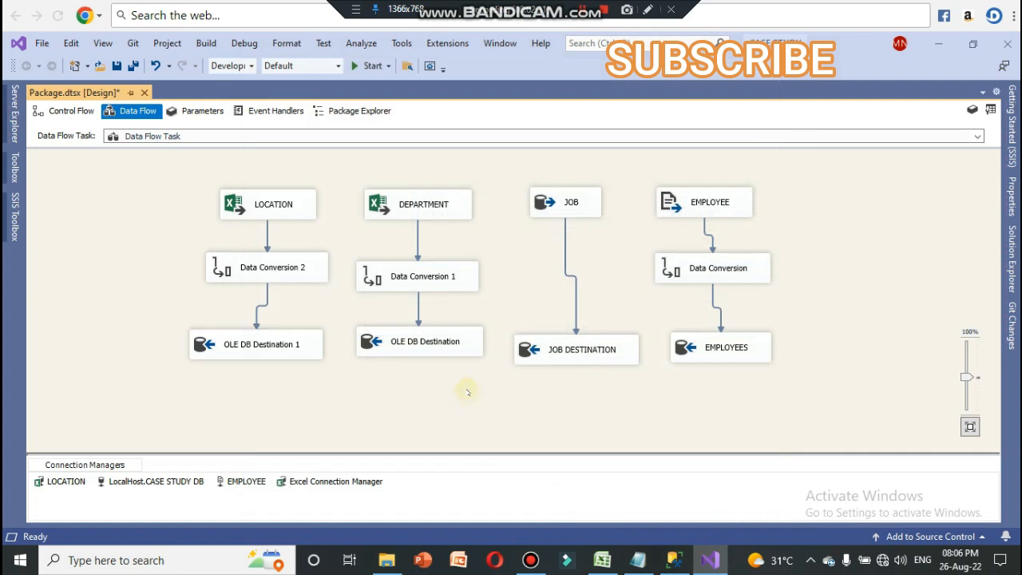
click(70, 116)
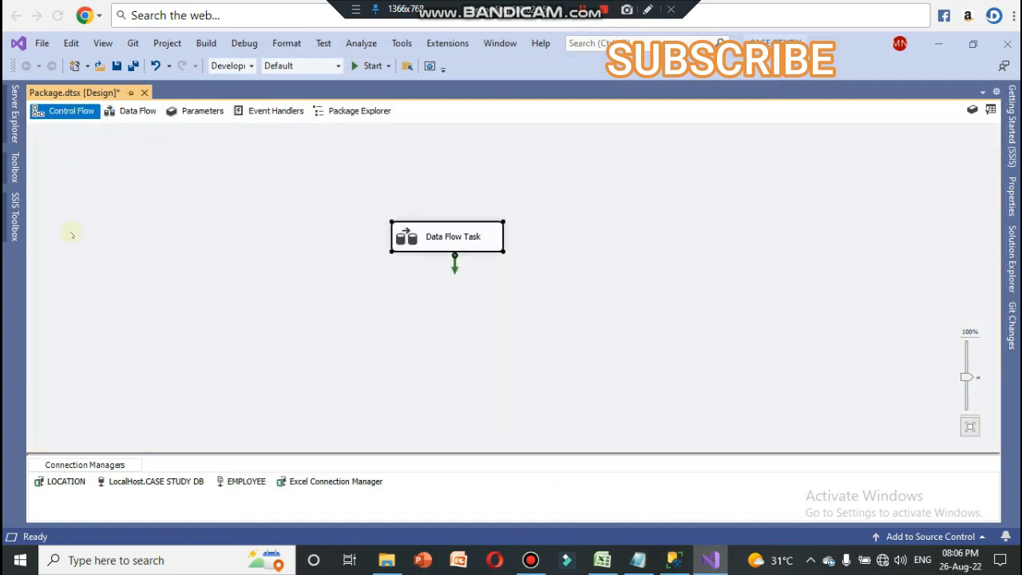
click(14, 212)
scroll(125, 225, up, 8)
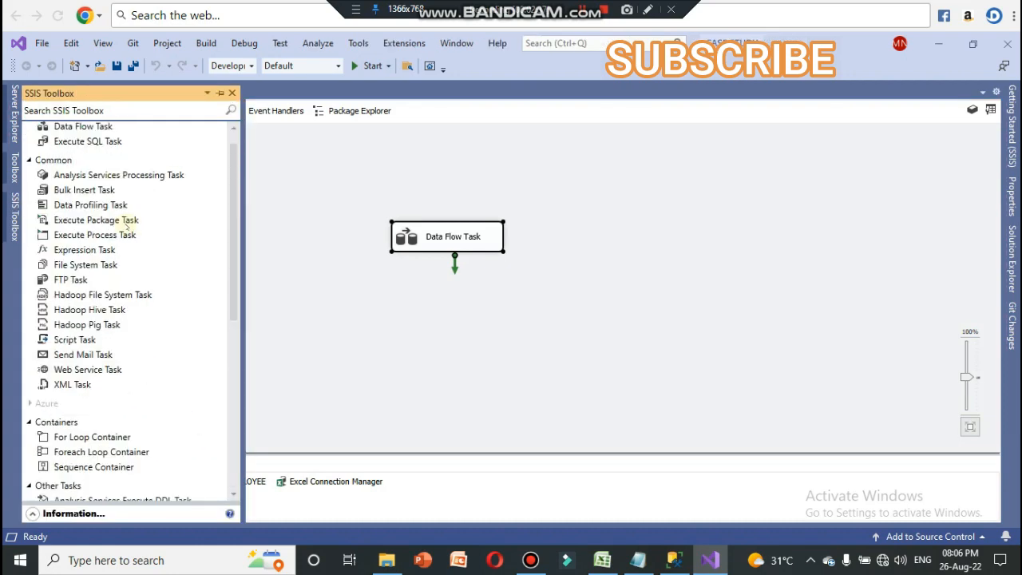
scroll(125, 225, down, 4)
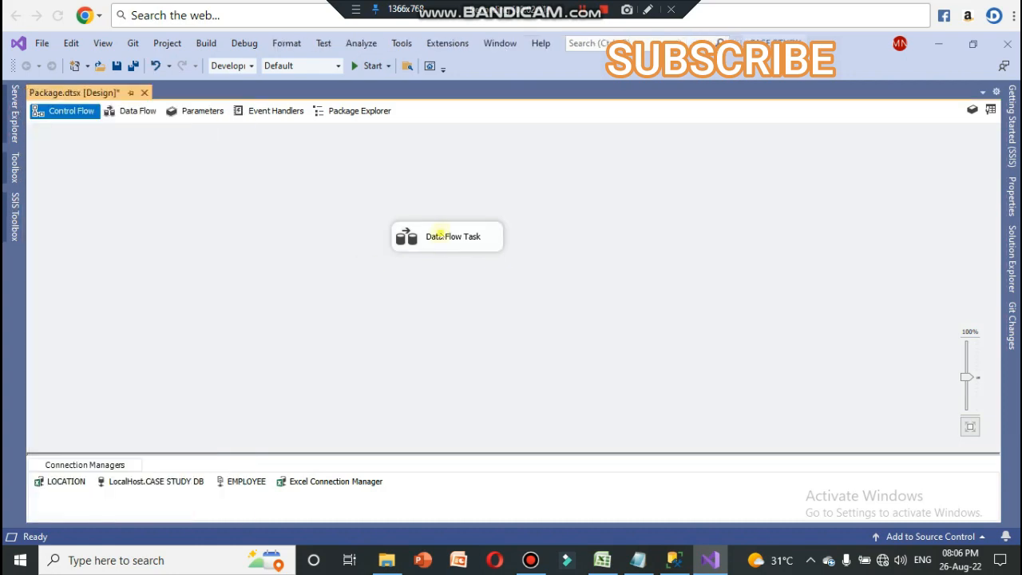
double_click(441, 235)
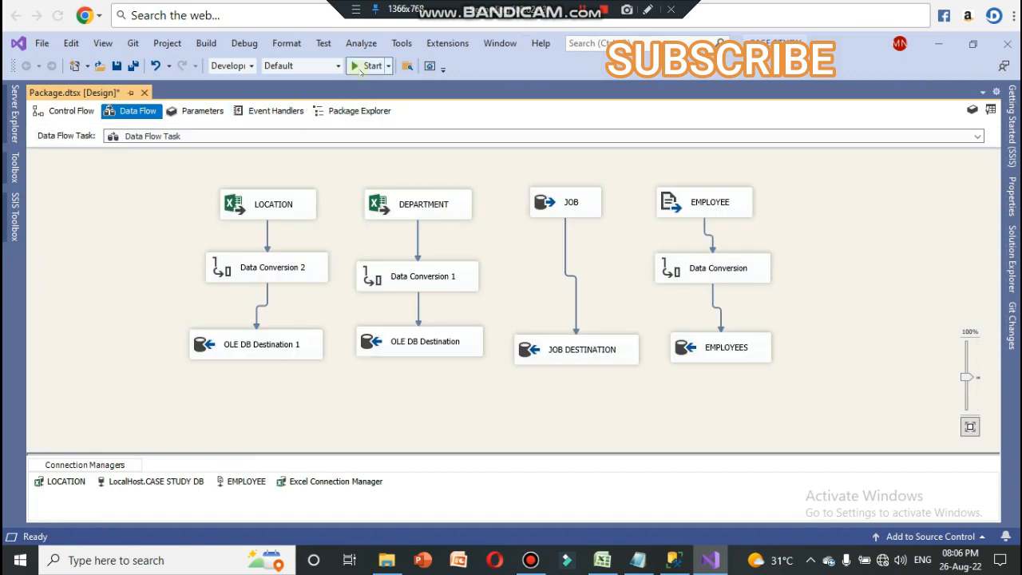
Step: Run the package in debug mode and open its execution progress log
click(363, 65)
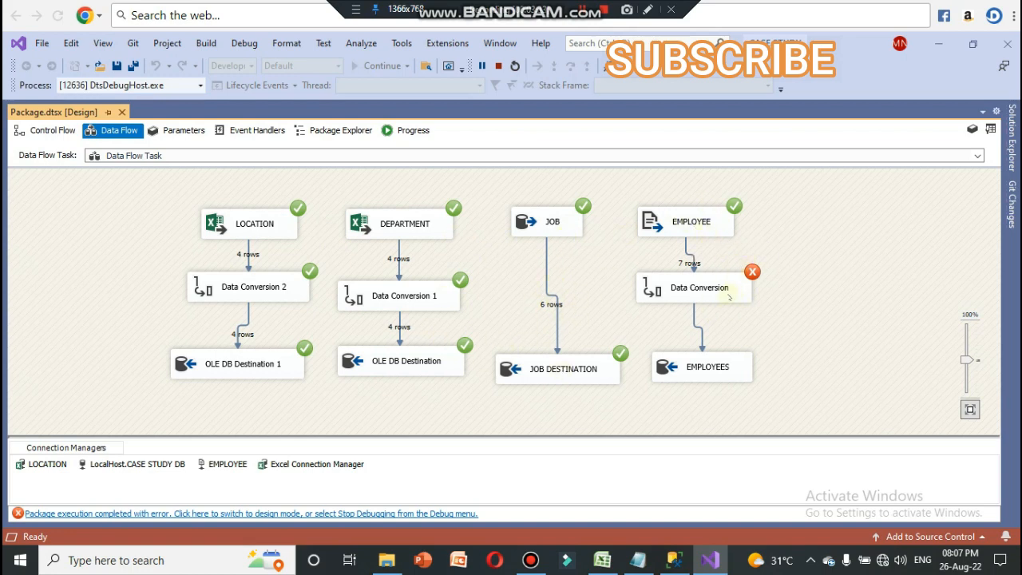
click(423, 131)
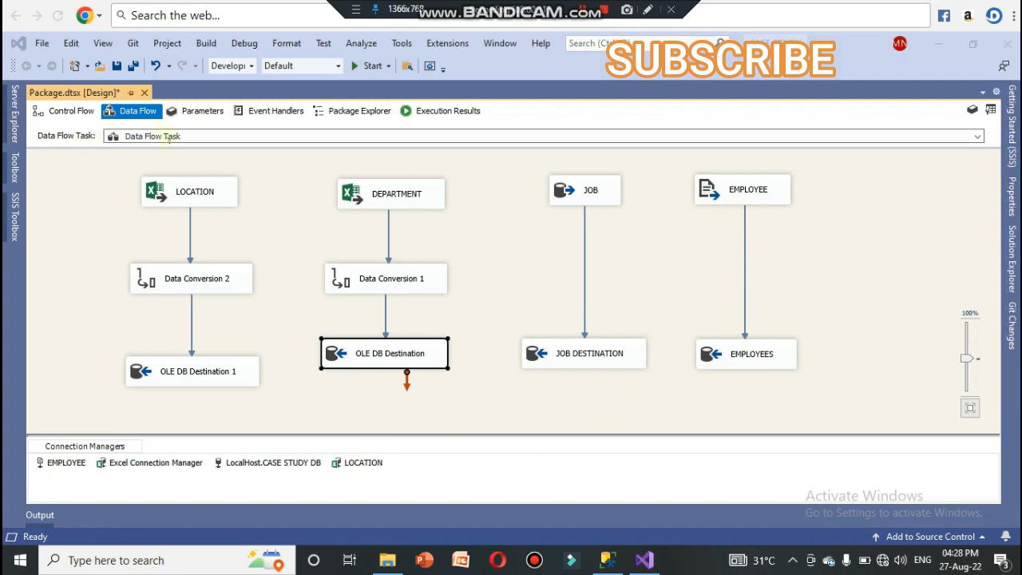
Step: Run the package again with the EMPLOYEE source connected directly to the EMPLOYEES destination
click(372, 66)
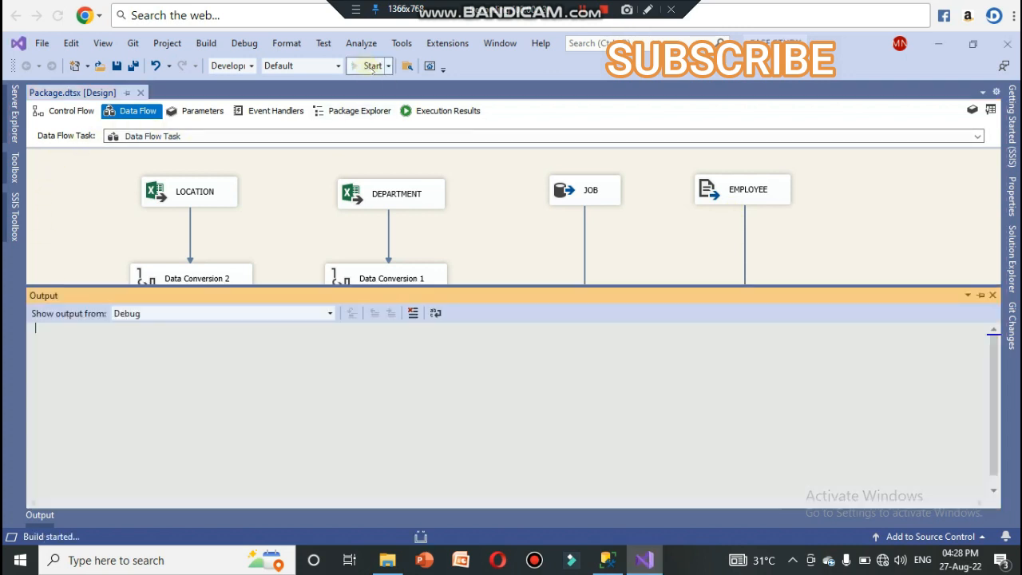